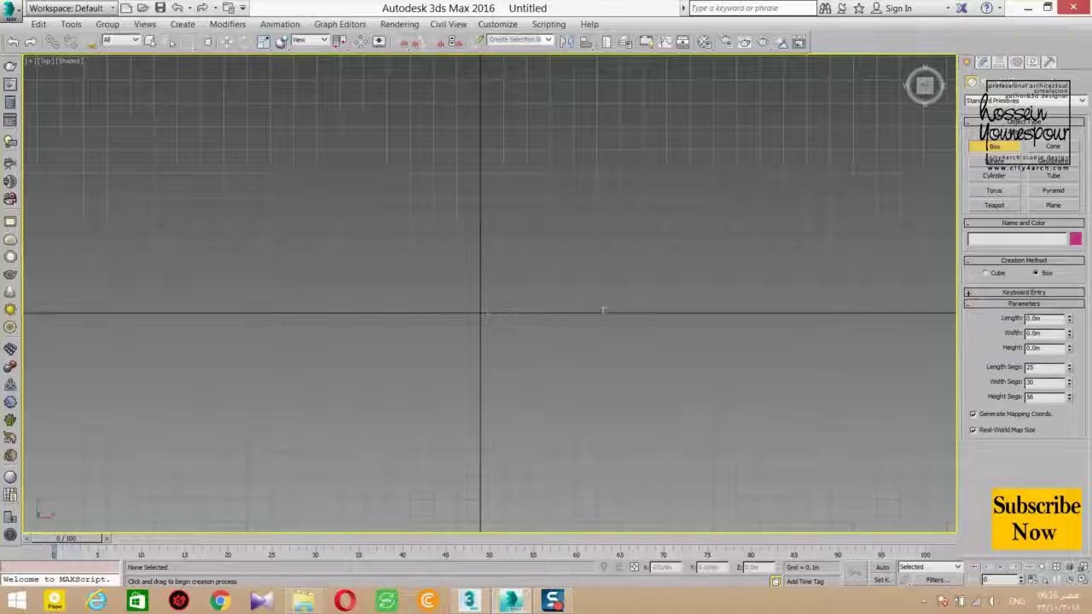
Set the home grid spacing to 1.0 m in the grid and snap settings.
middle_click_drag(468, 312, 543, 354)
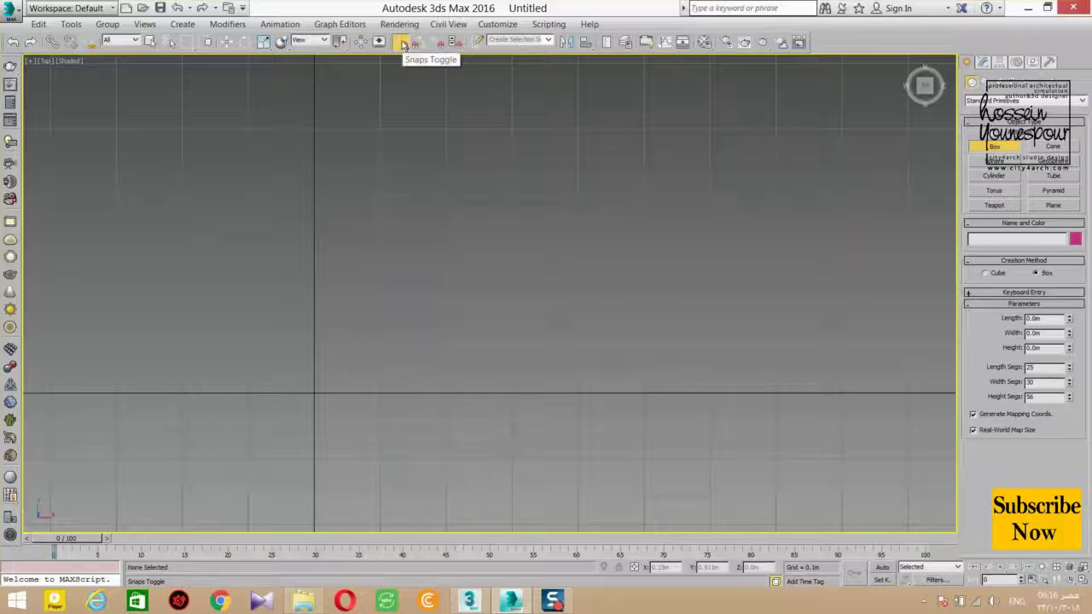
right_click(404, 45)
left_click(721, 170)
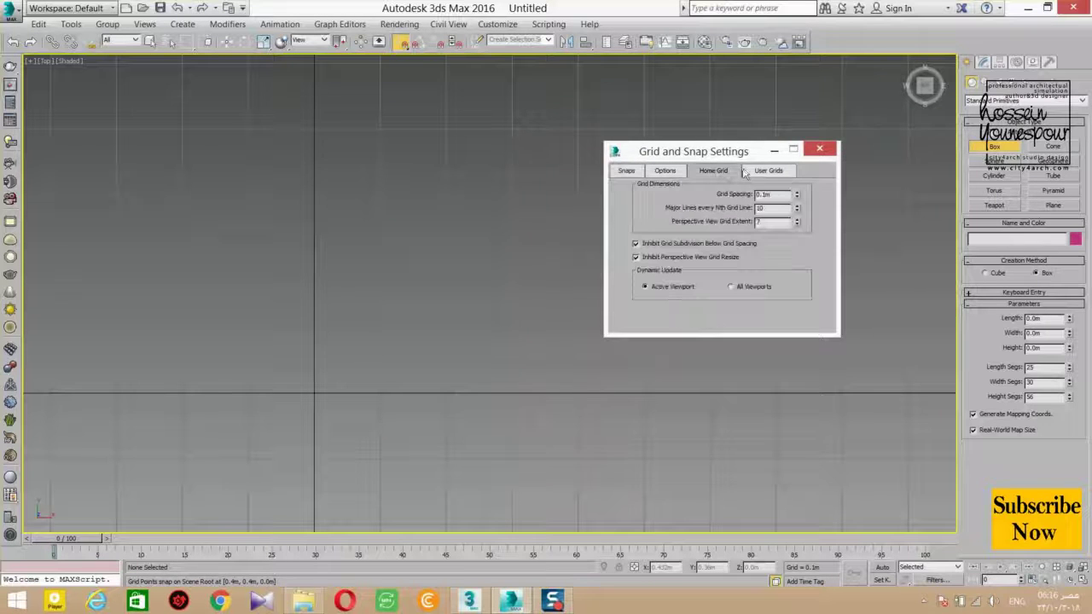
left_click_drag(744, 144, 578, 166)
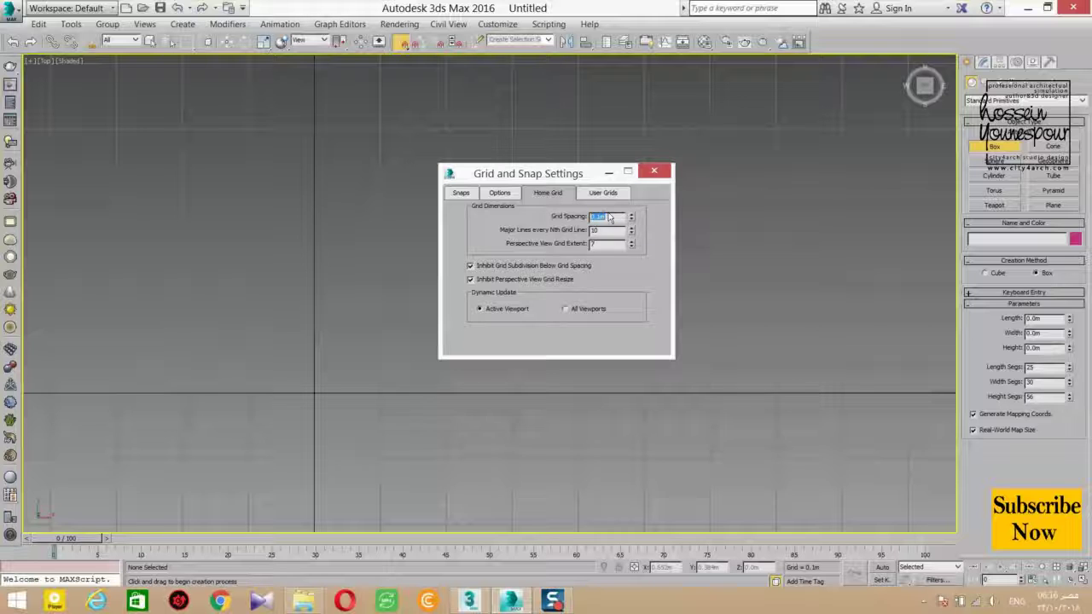
double_click(609, 231)
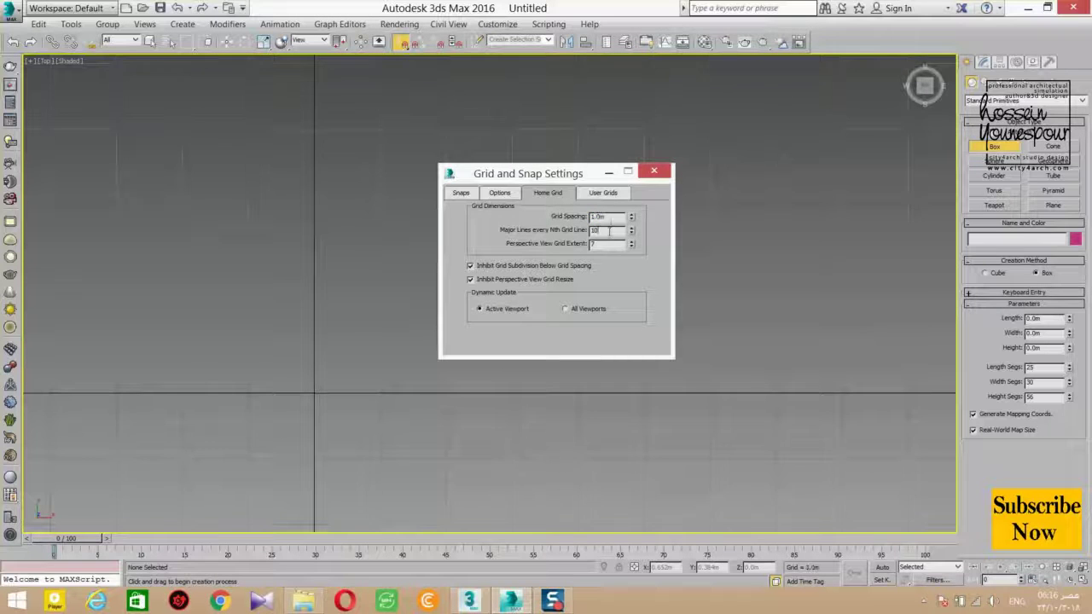
middle_click_drag(390, 231, 378, 253)
middle_click_drag(311, 361, 216, 304)
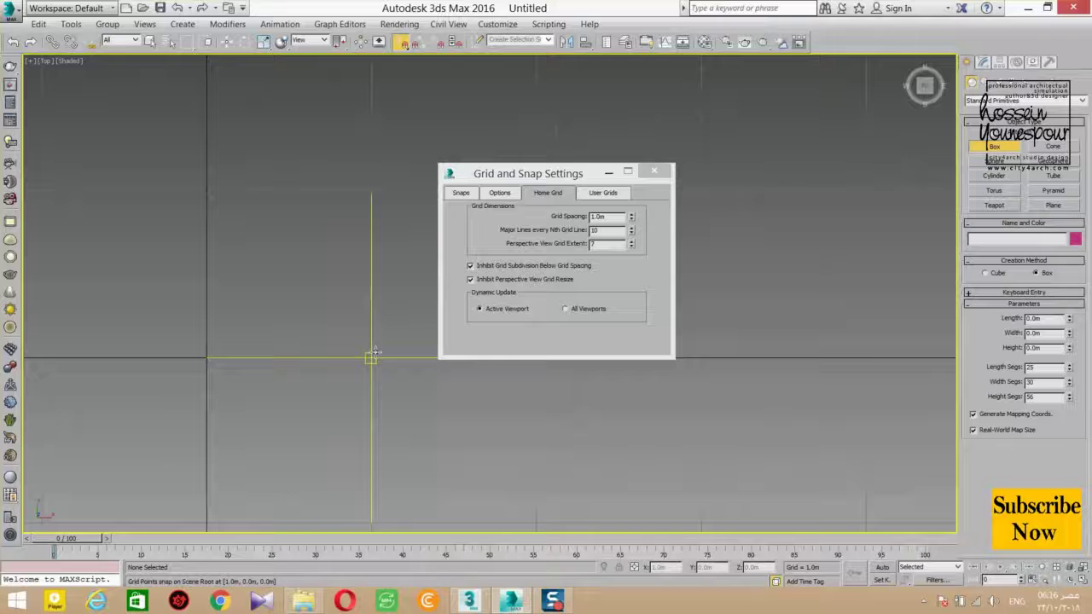
scroll(243, 371, "down", 9)
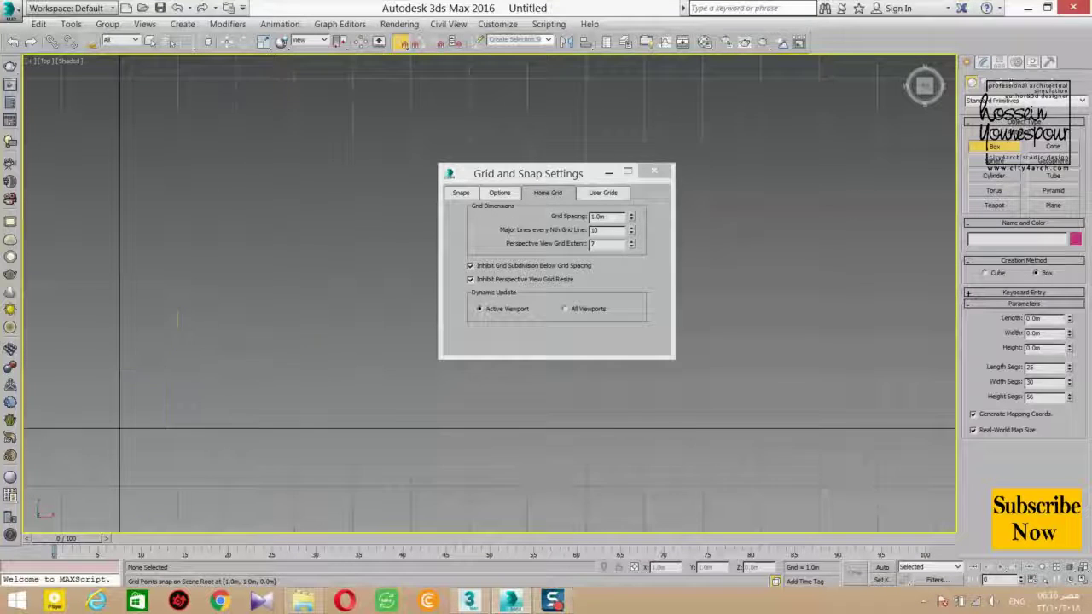
scroll(277, 359, "up", 2)
Set the home grid's major lines to every 20th grid line.
left_click_drag(506, 177, 789, 132)
middle_click_drag(554, 239, 490, 242)
scroll(487, 273, "down", 4)
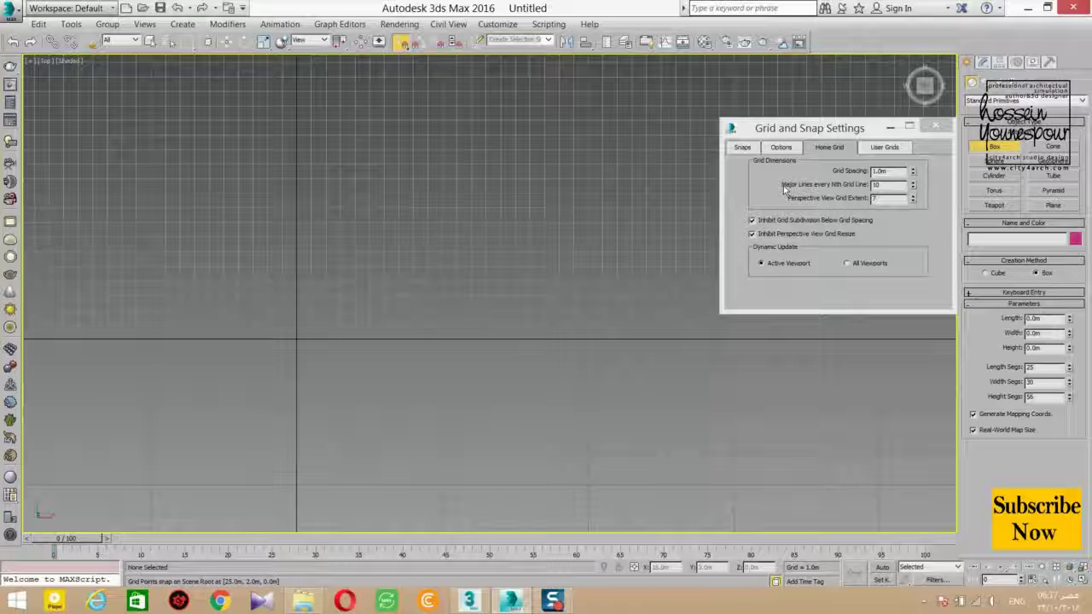
double_click(887, 185)
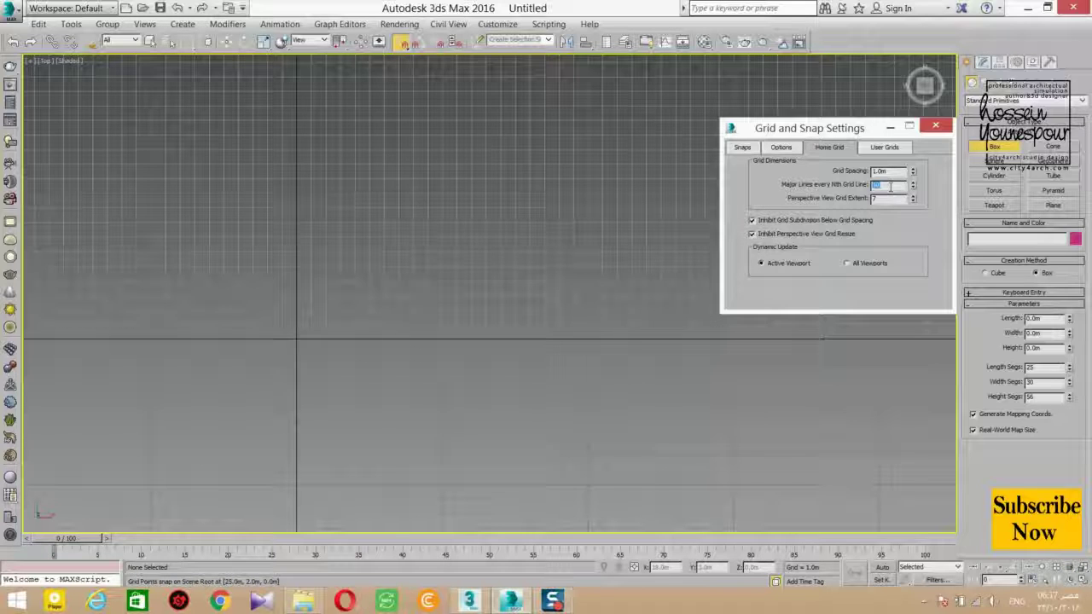
type("20")
key("Return")
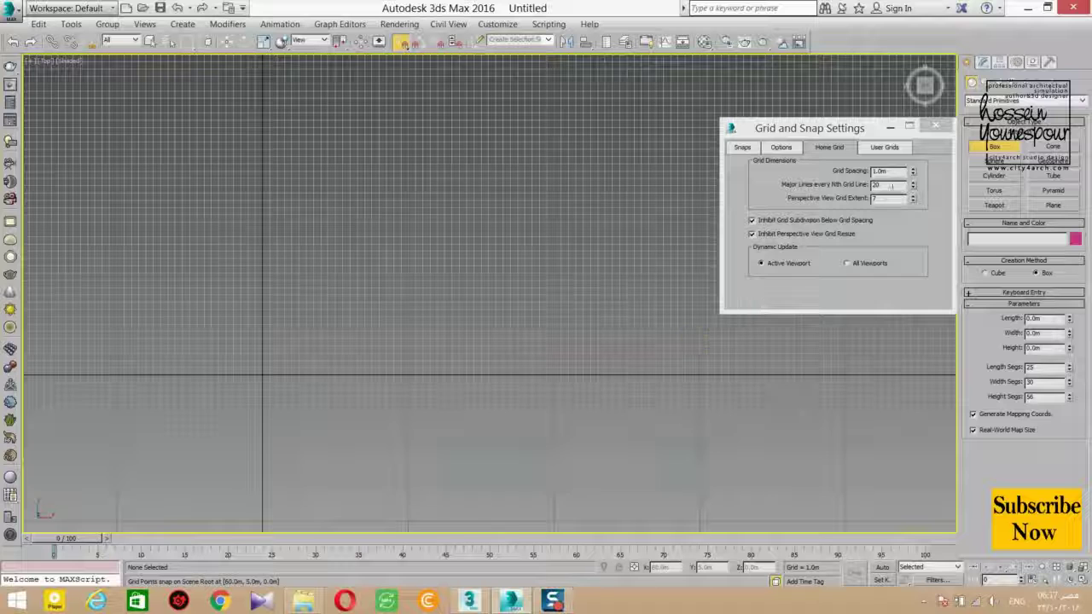
Set the home grid's major lines to every 10th grid line.
left_click(847, 186)
type("10")
middle_click_drag(436, 303, 502, 254)
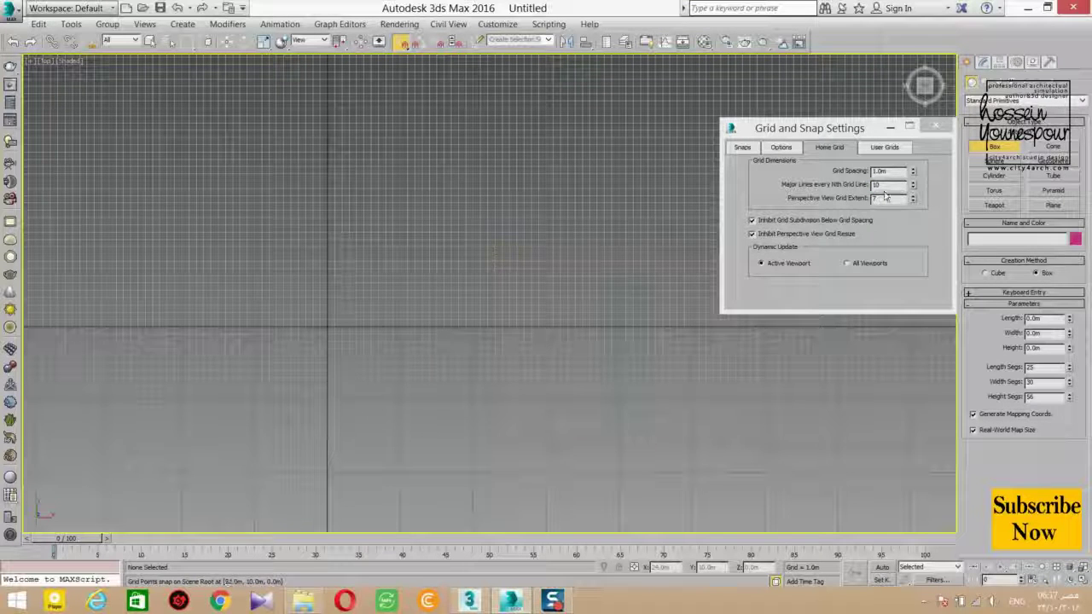
Set the home grid's major lines to every 5th grid line.
left_click_drag(885, 186, 777, 185)
type("5")
scroll(365, 277, "up", 2)
scroll(369, 347, "down", 1)
scroll(376, 351, "down", 1)
middle_click_drag(426, 364, 436, 273)
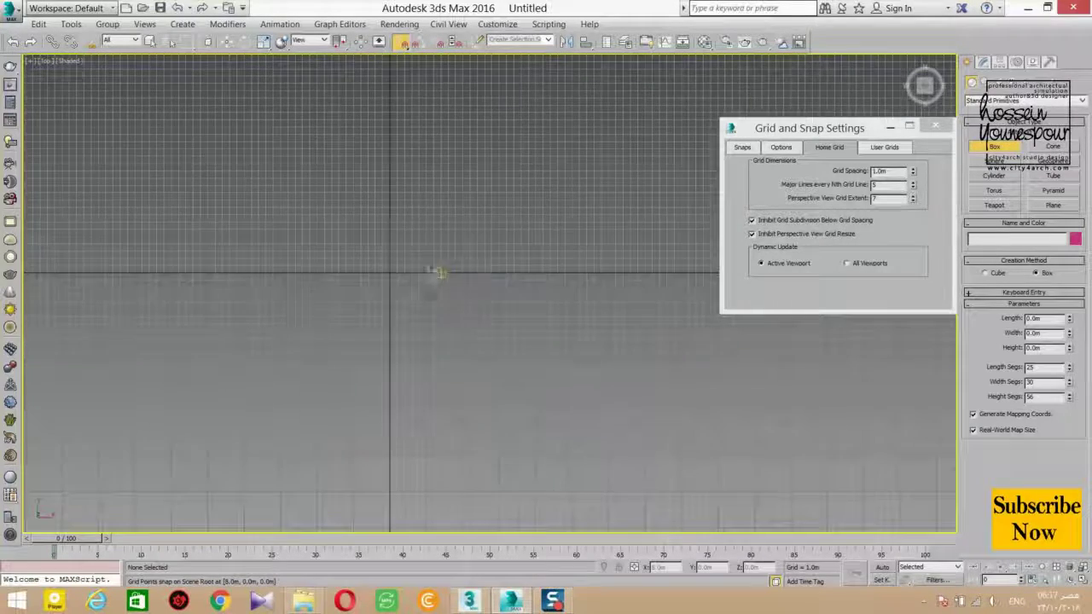
Examine how the grid subdivisions and snap points behave at different zoom levels in the top view.
scroll(410, 273, "down", 3)
scroll(411, 274, "down", 1)
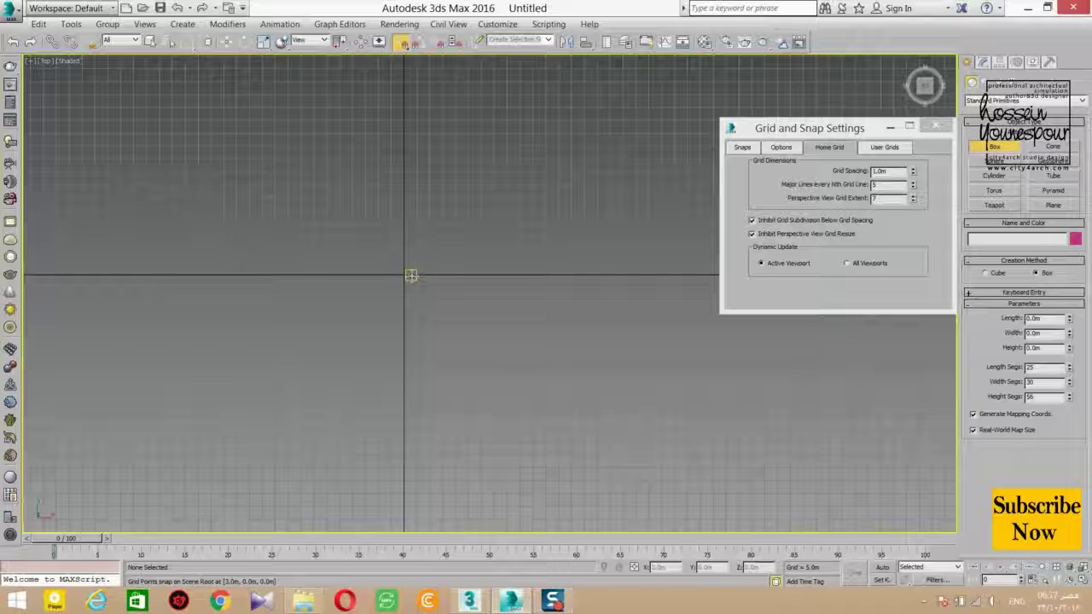
middle_click_drag(517, 287, 423, 439)
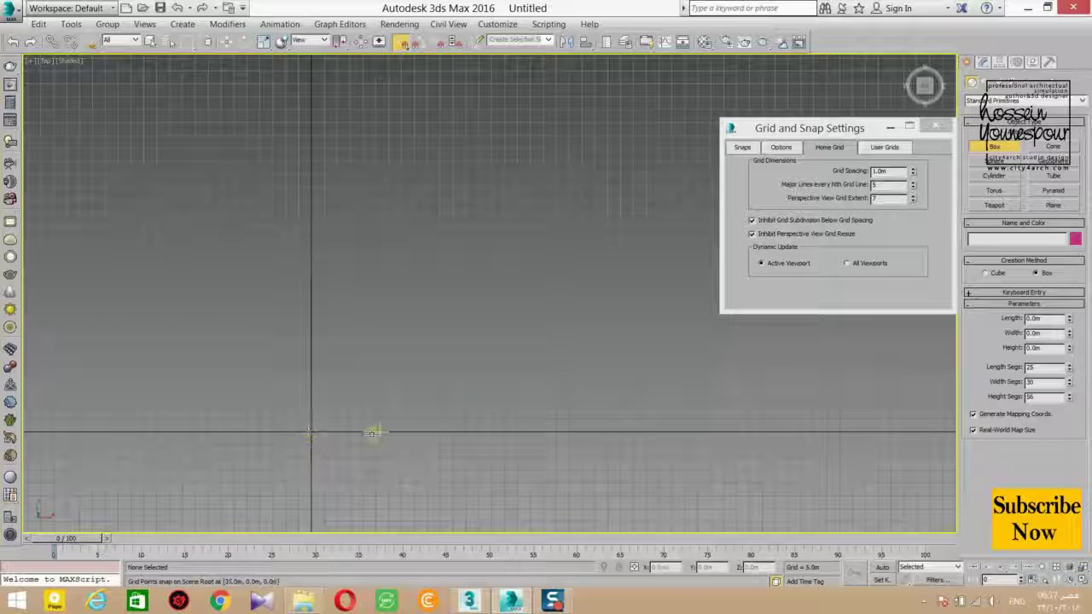
scroll(451, 332, "down", 8)
middle_click_drag(444, 372, 334, 377)
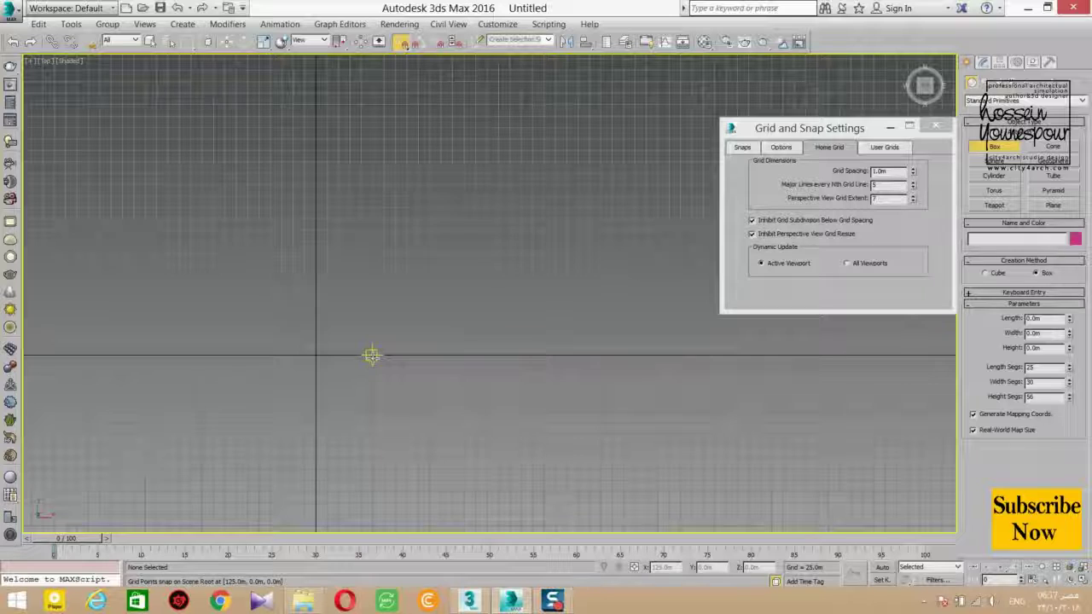
scroll(370, 365, "down", 5)
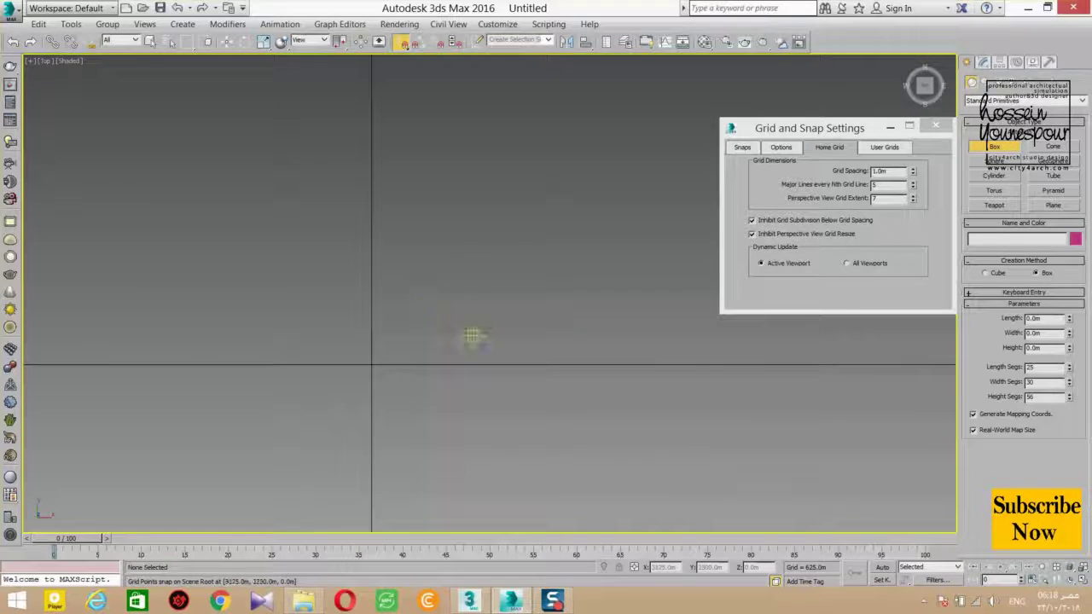
scroll(472, 336, "up", 8)
scroll(439, 276, "down", 5)
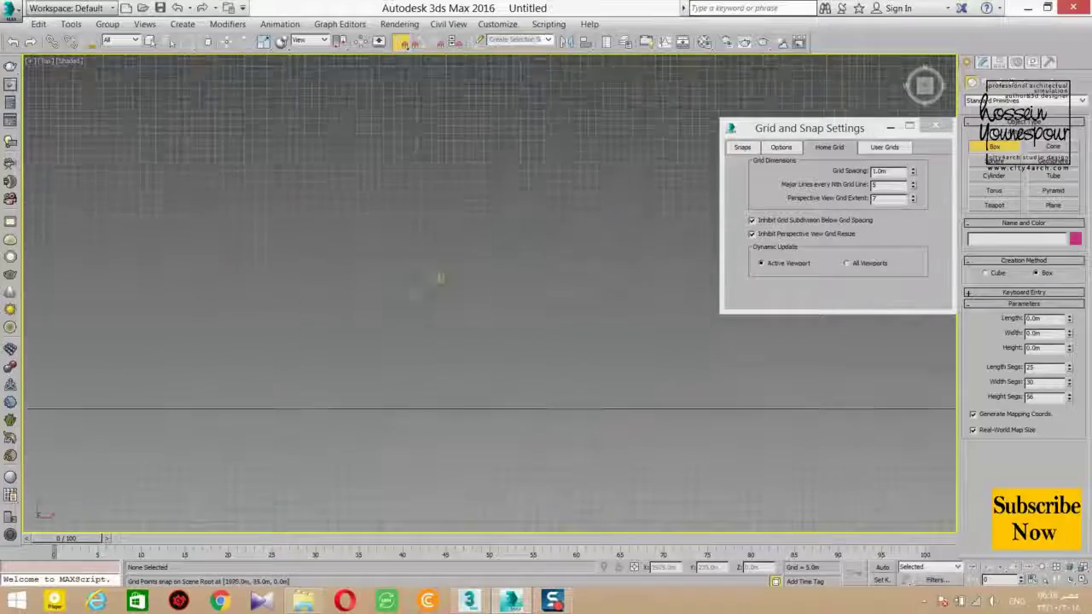
scroll(480, 315, "up", 6)
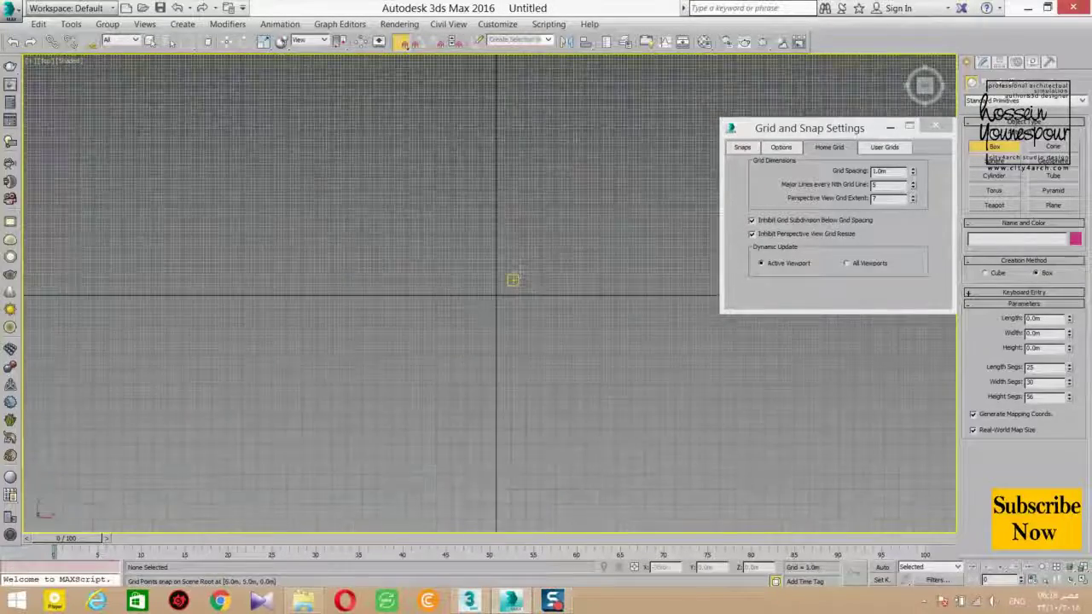
middle_click_drag(473, 362, 323, 445)
scroll(487, 335, "down", 3)
middle_click_drag(488, 338, 324, 439)
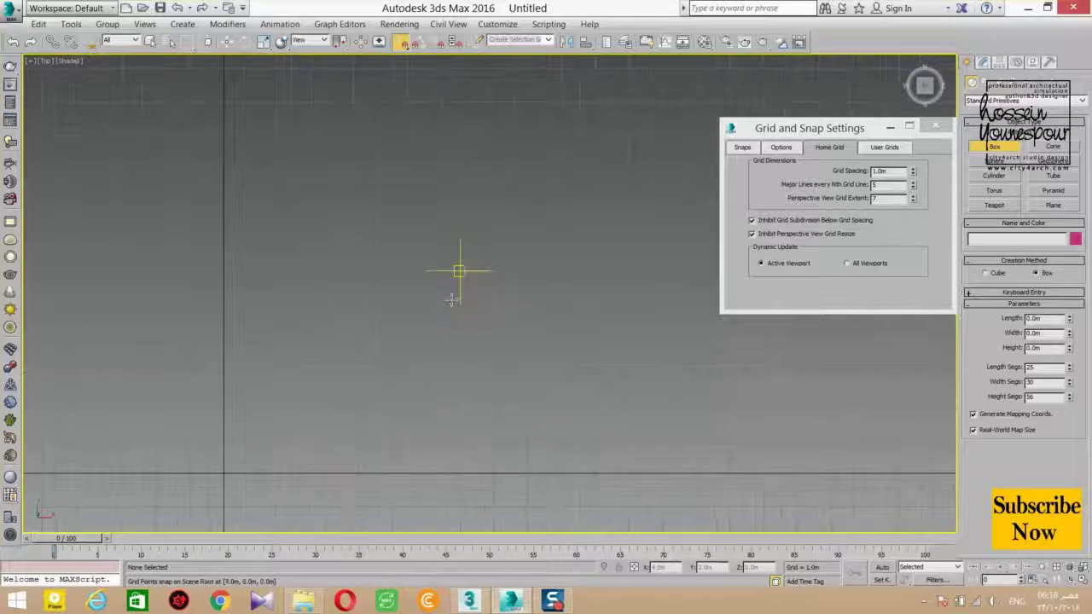
Review the snap options and snap types, close the grid and snap settings, and start the spline Line tool.
left_click(781, 148)
left_click(742, 148)
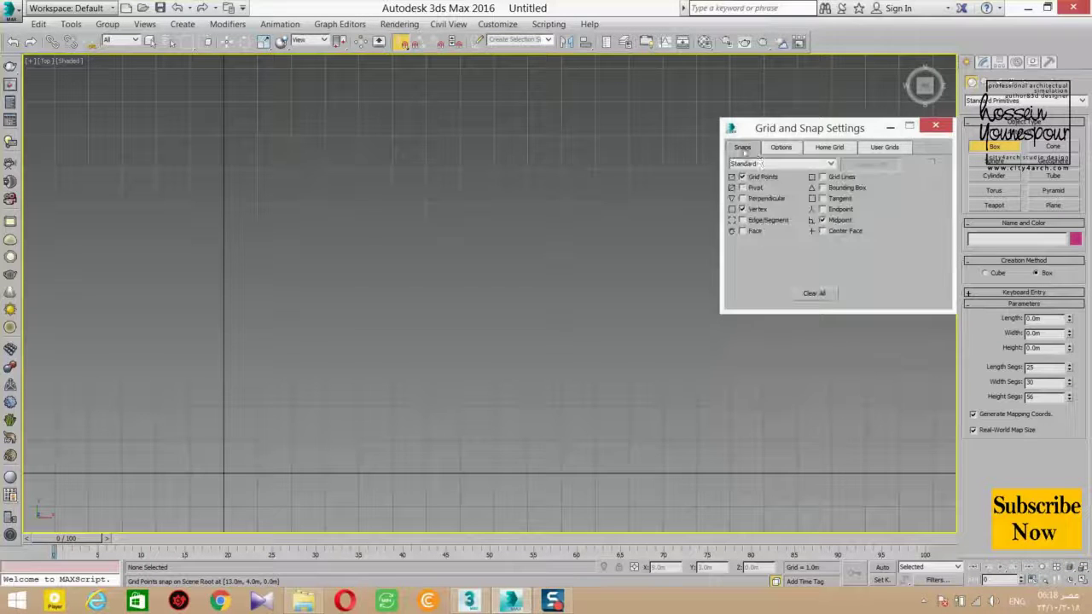
left_click(935, 126)
left_click(986, 82)
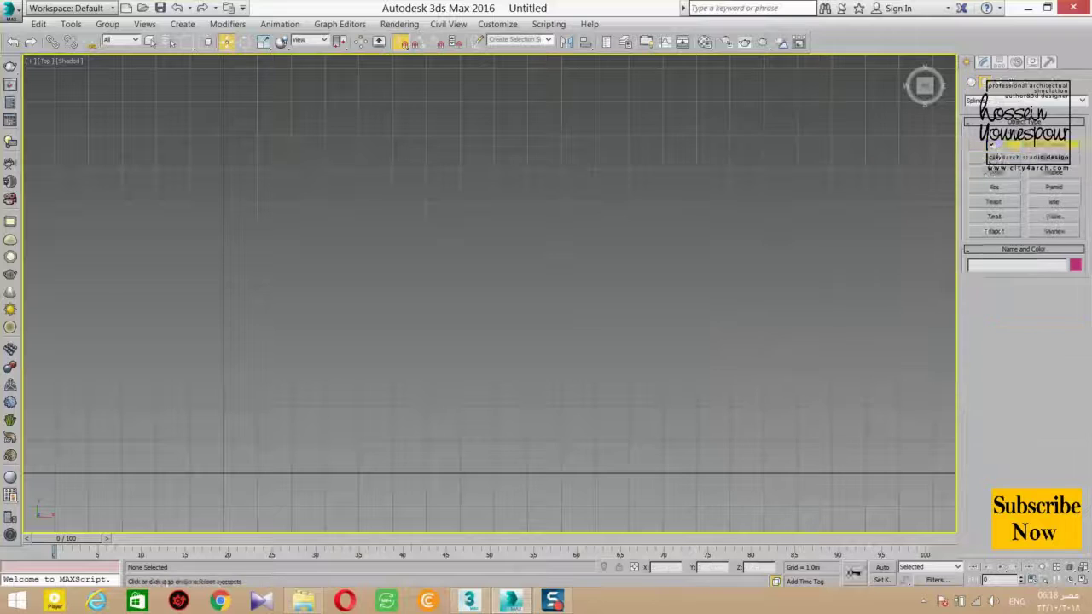
left_click(995, 158)
left_click(224, 473)
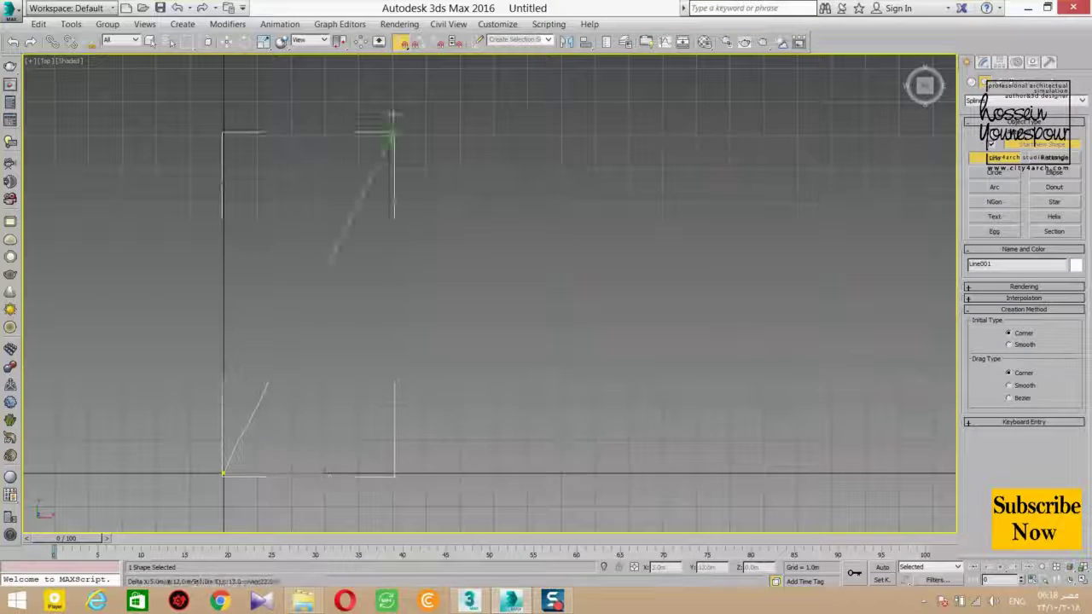
right_click(403, 43)
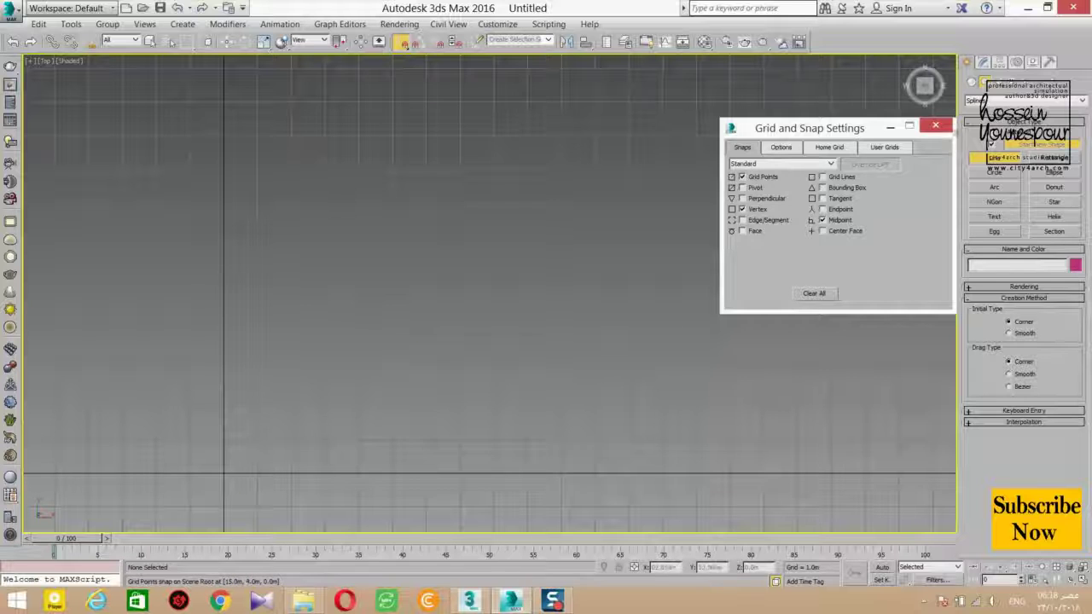
left_click(935, 125)
Draw a closed rectangular line spline 3 m wide and 4 m long, snapped to the grid from the origin.
left_click(224, 473)
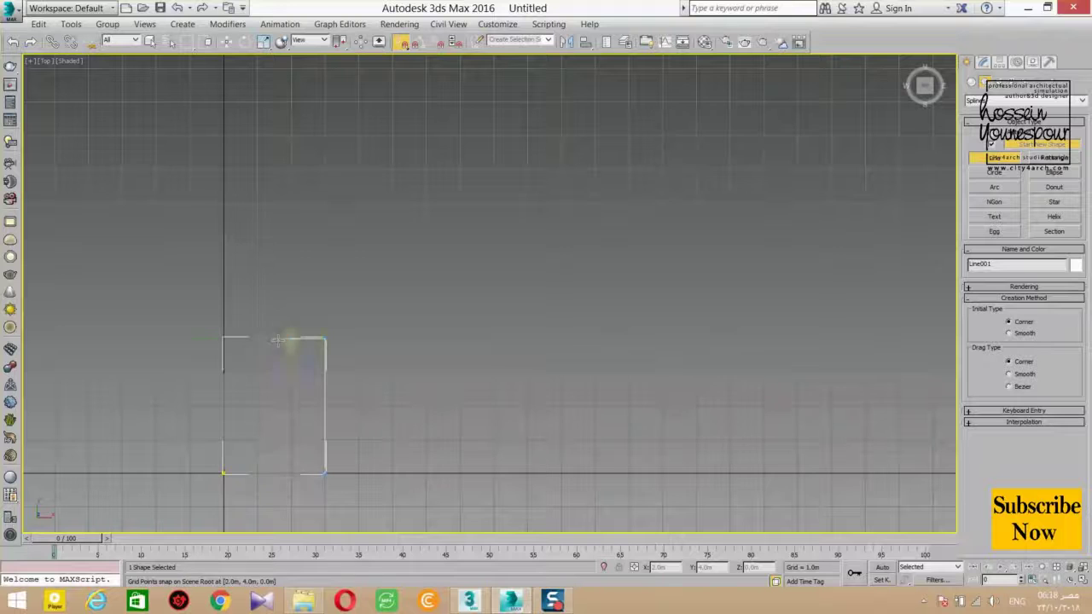
left_click(224, 339)
scroll(223, 474, "up", 3)
left_click(223, 474)
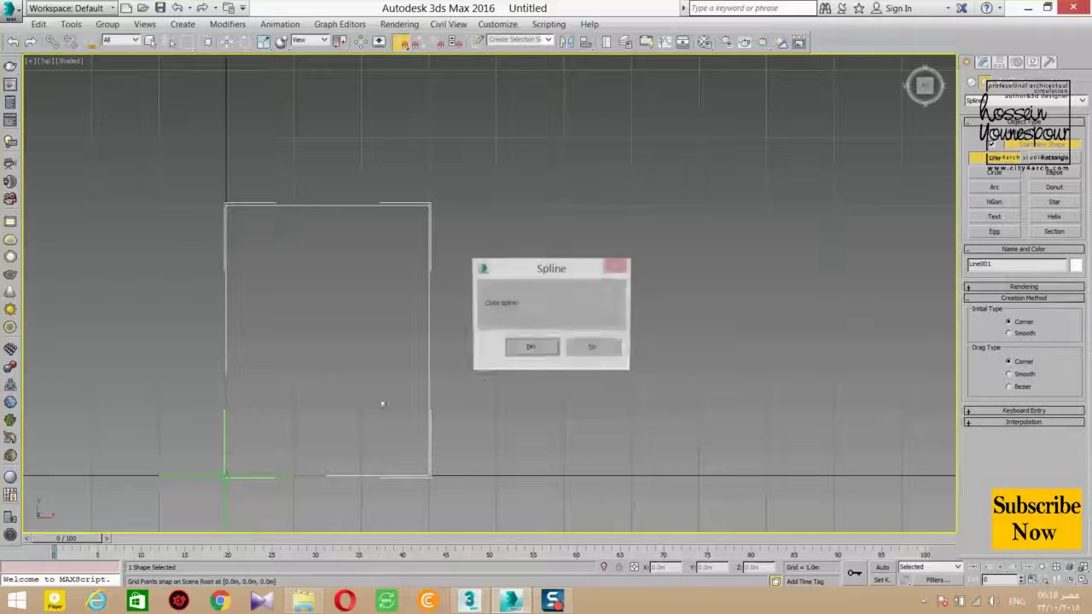
left_click(536, 353)
Hide the viewport grid and show the rectangular spline at an angle in the Perspective view.
middle_click_drag(381, 391, 492, 373)
scroll(493, 373, "down", 3)
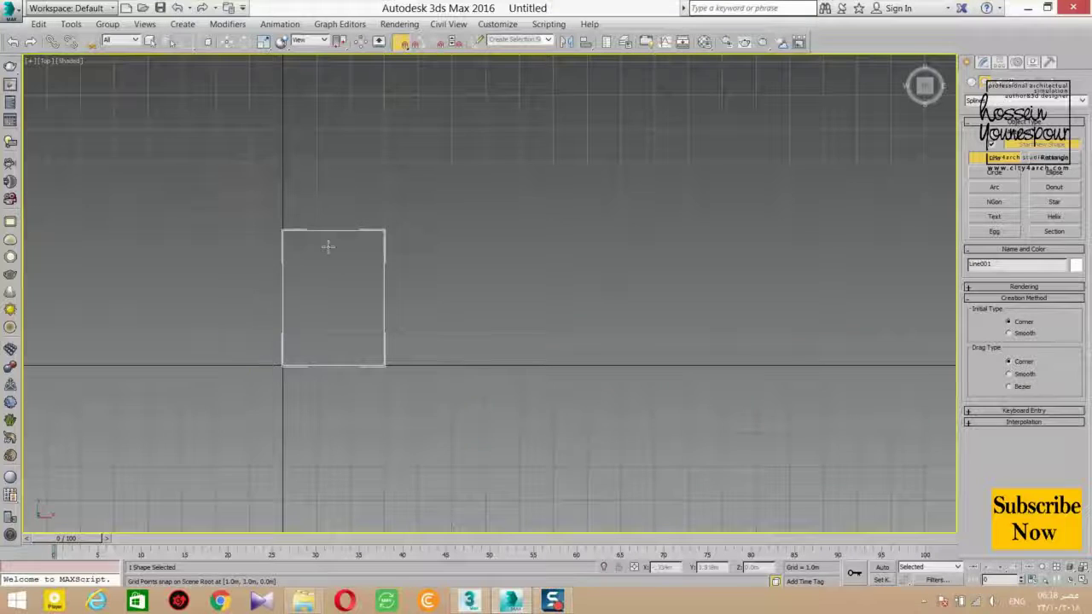
key("g")
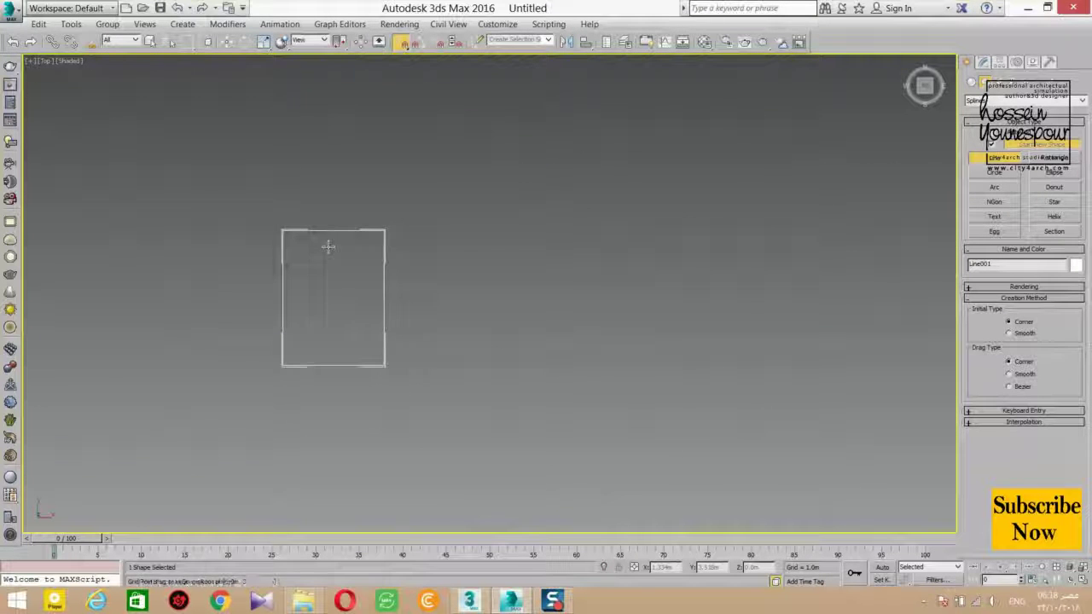
middle_click_drag(375, 259, 389, 345)
key("p")
middle_click_drag(390, 345, 434, 357)
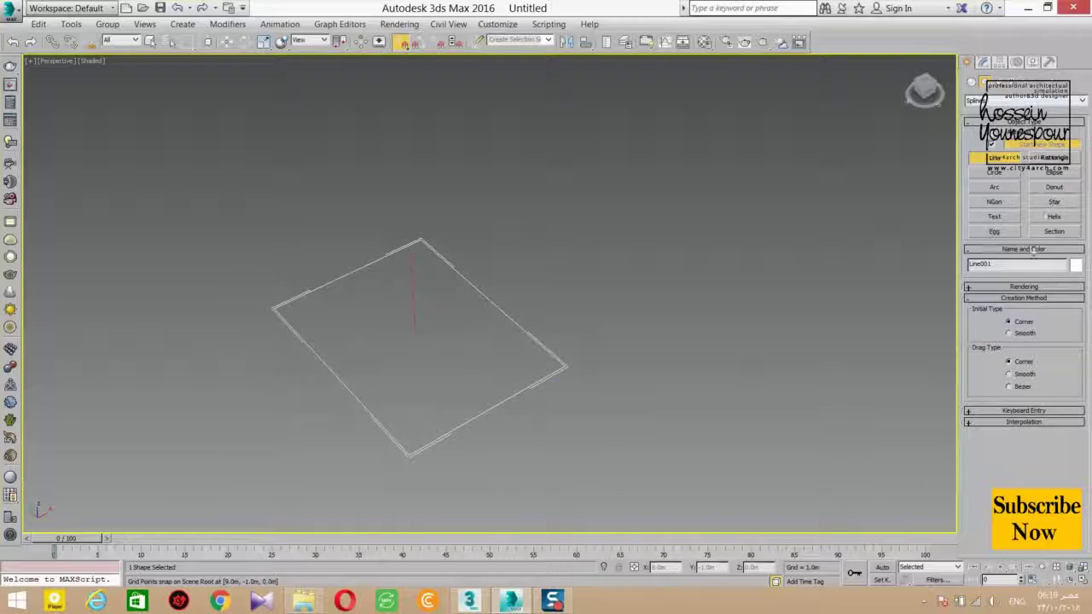
Display the spline's modify parameters and widen the command area to two columns.
left_click(982, 63)
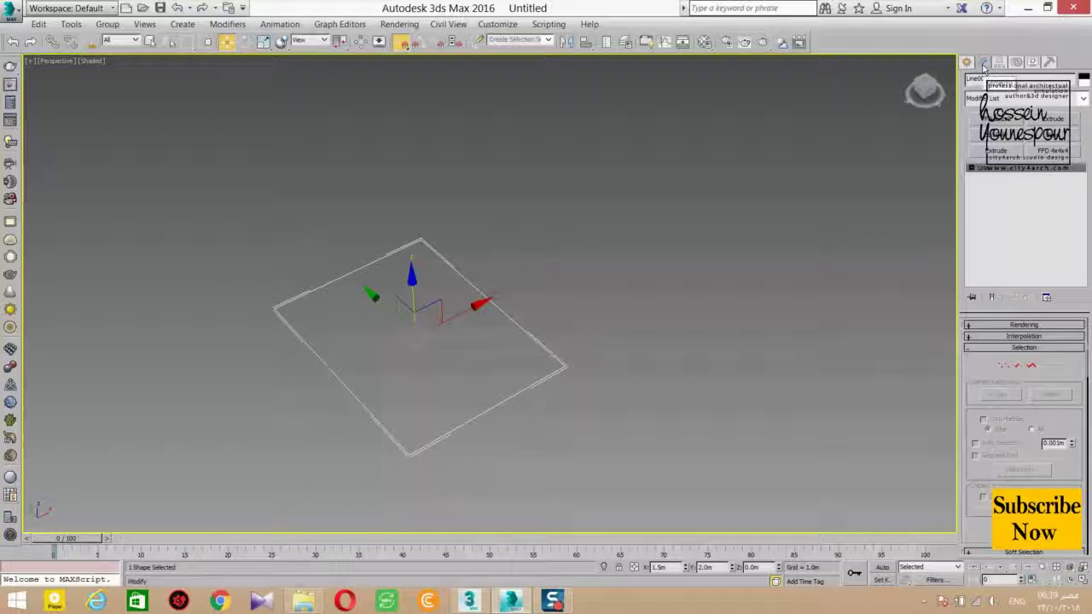
left_click(1086, 99)
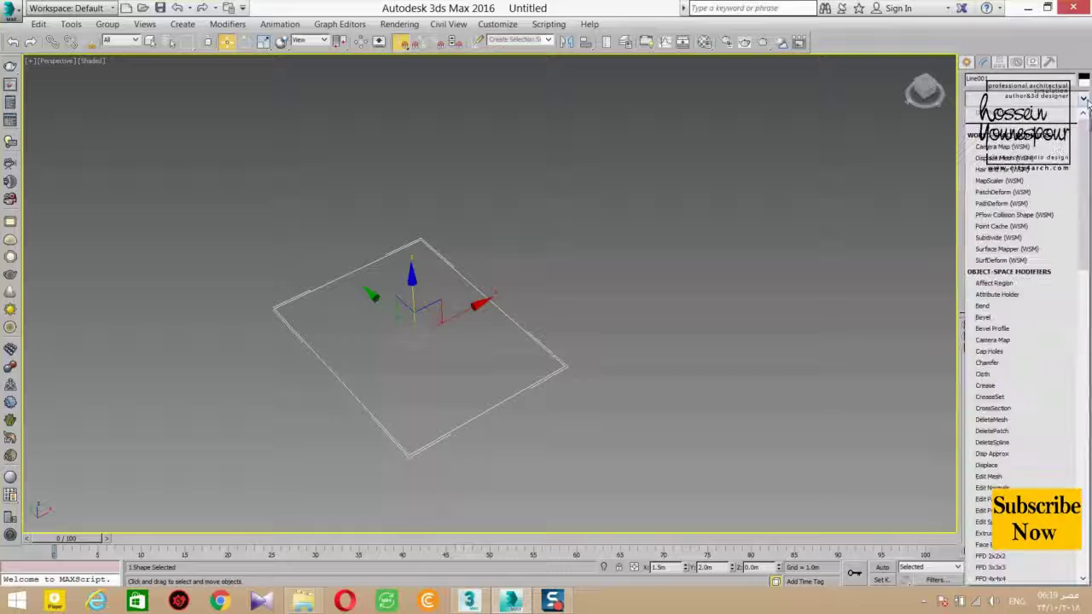
left_click(1083, 98)
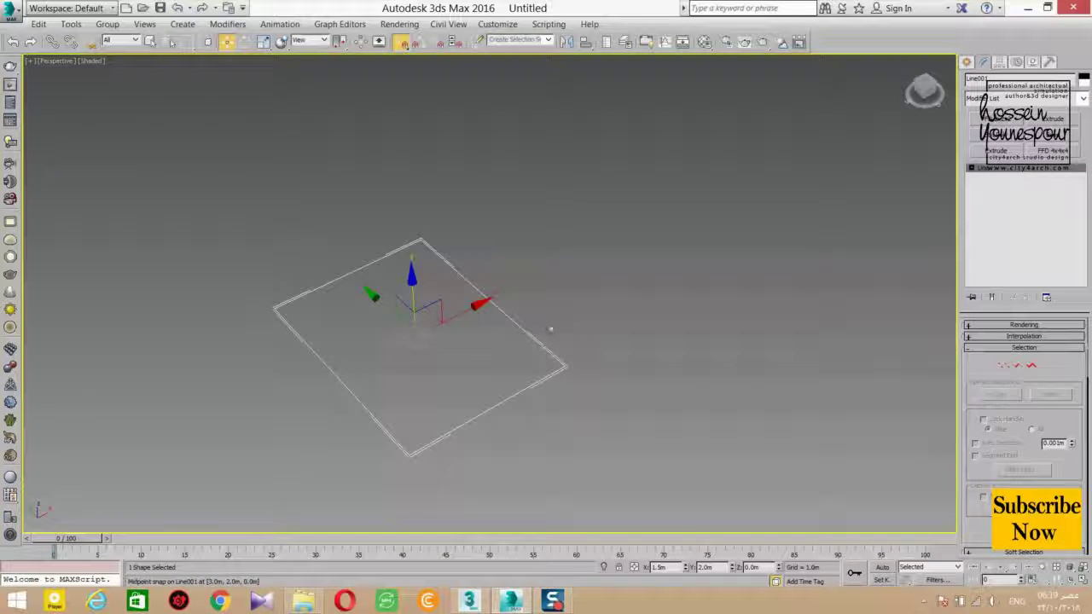
left_click_drag(956, 297, 824, 297)
left_click_drag(1089, 117, 1087, 296)
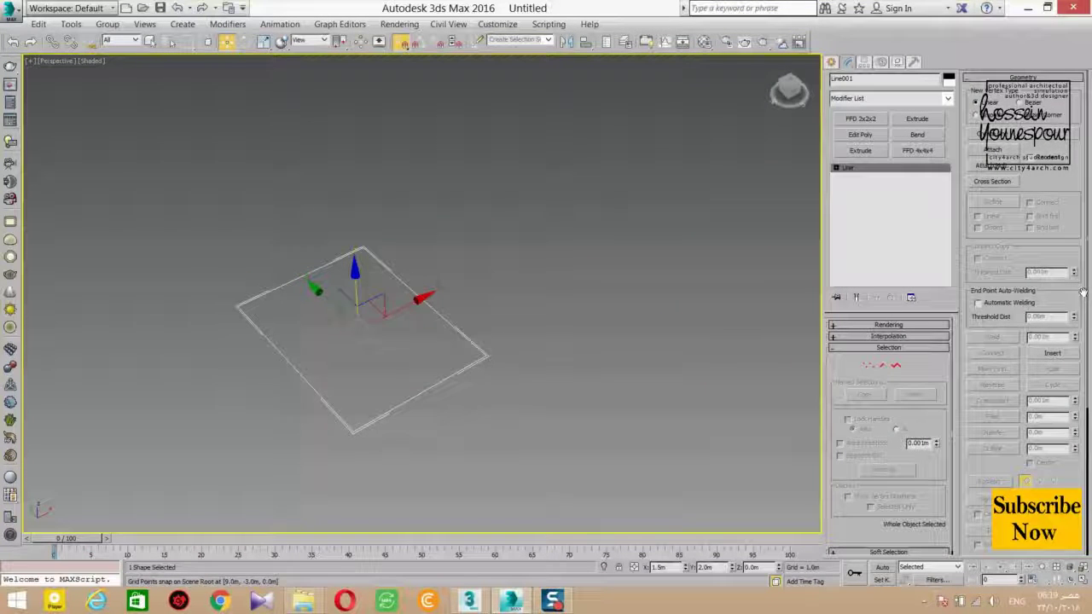
left_click_drag(409, 351, 462, 362)
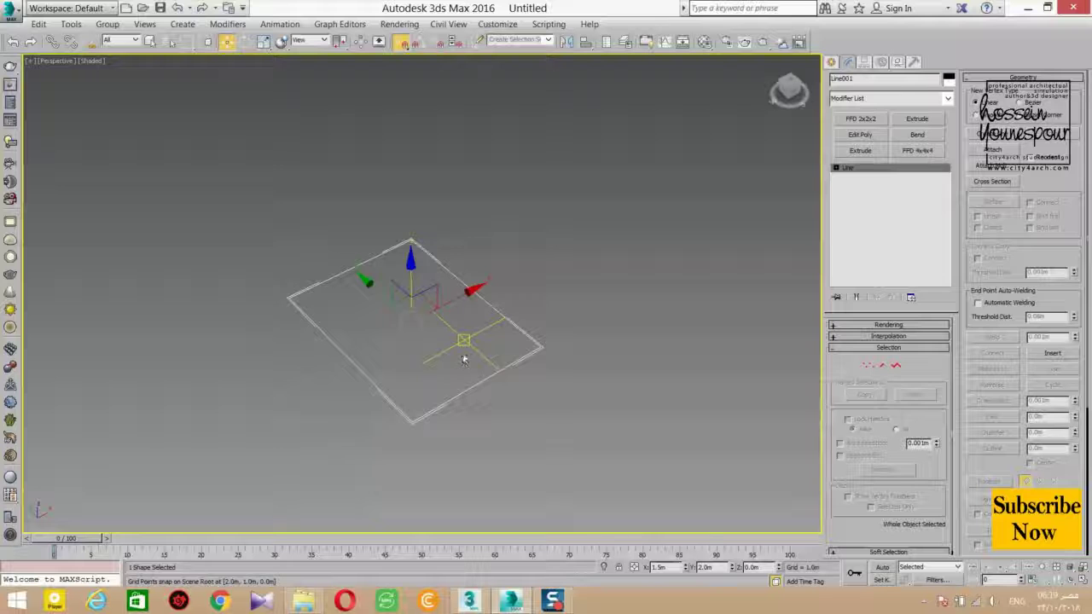
middle_click_drag(461, 356, 459, 363)
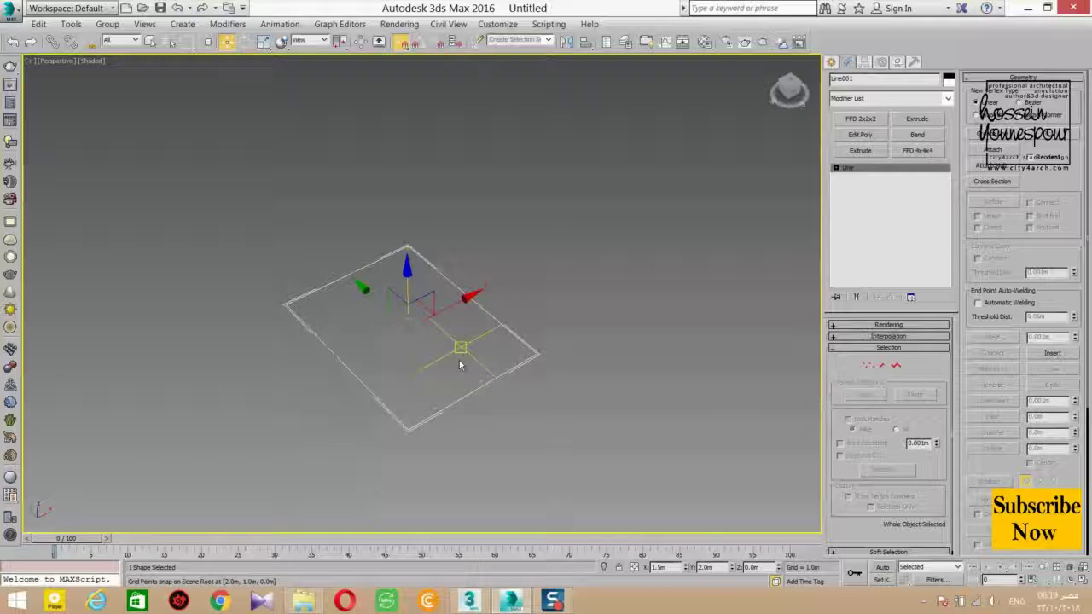
Enable the spline's rendering thickness in both the renderer and the viewport.
left_click(887, 325)
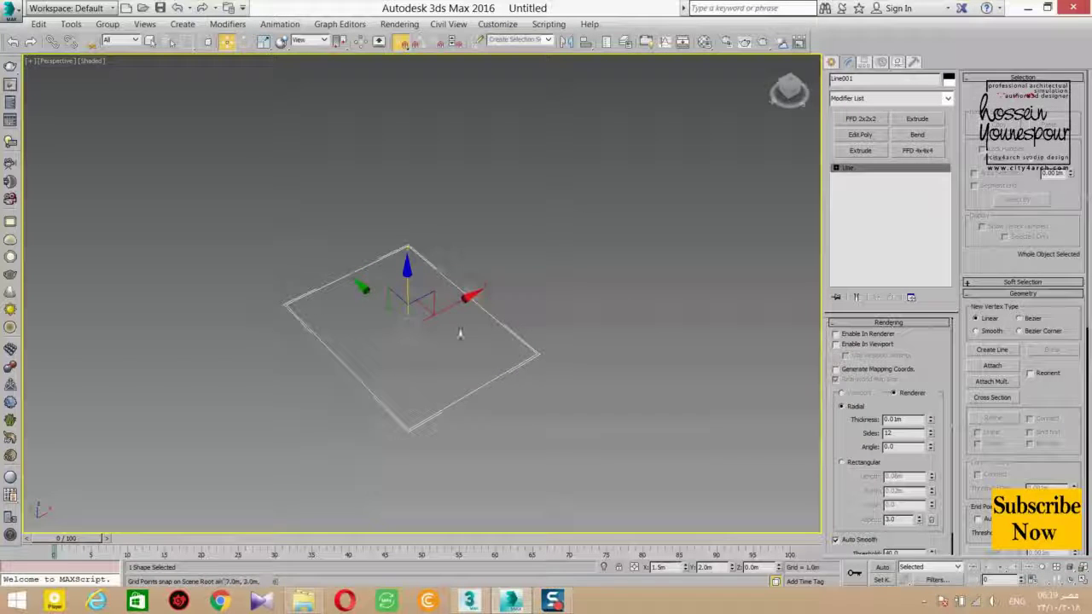
left_click(857, 345)
scroll(487, 434, "up", 6)
scroll(383, 379, "down", 5)
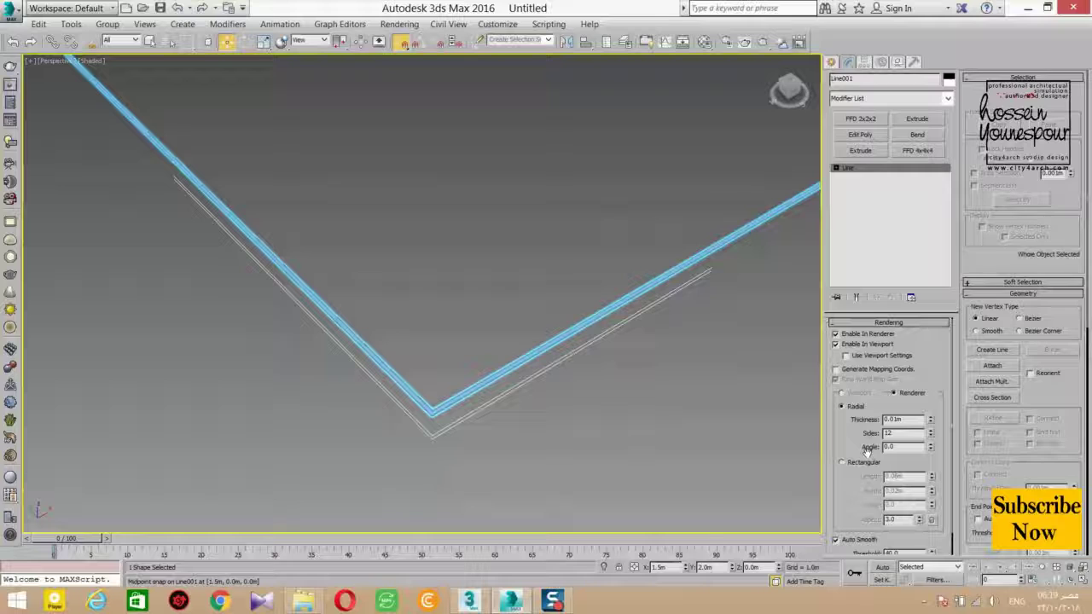
Increase the spline's radial thickness to about 0.279 m, and switch its rendering to a rectangular cross-section.
left_click_drag(930, 422, 931, 394)
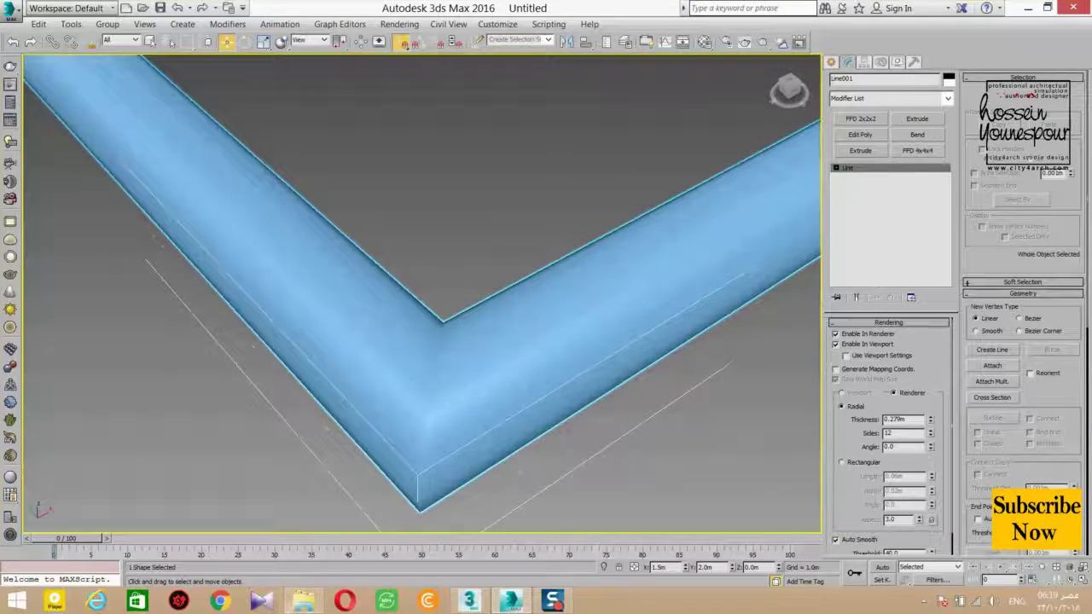
scroll(268, 312, "down", 8)
left_click(864, 465)
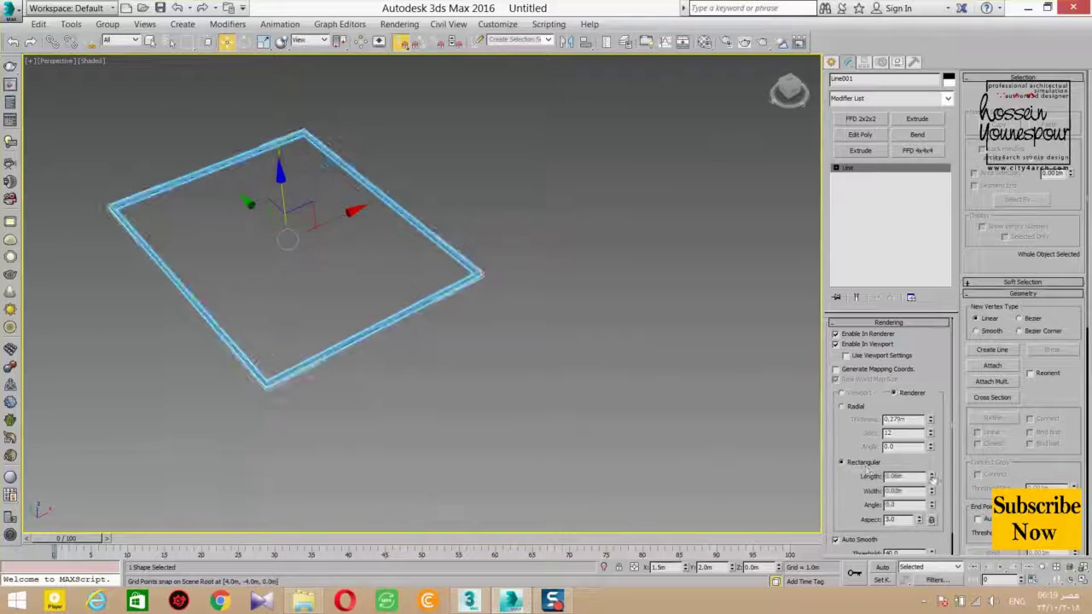
Set the rectangular cross-section's length to 3.2 m and width to 0.2 m.
mouse_move(932, 476)
left_mouse_down()
mouse_move(931, 444)
mouse_move(932, 471)
left_mouse_up()
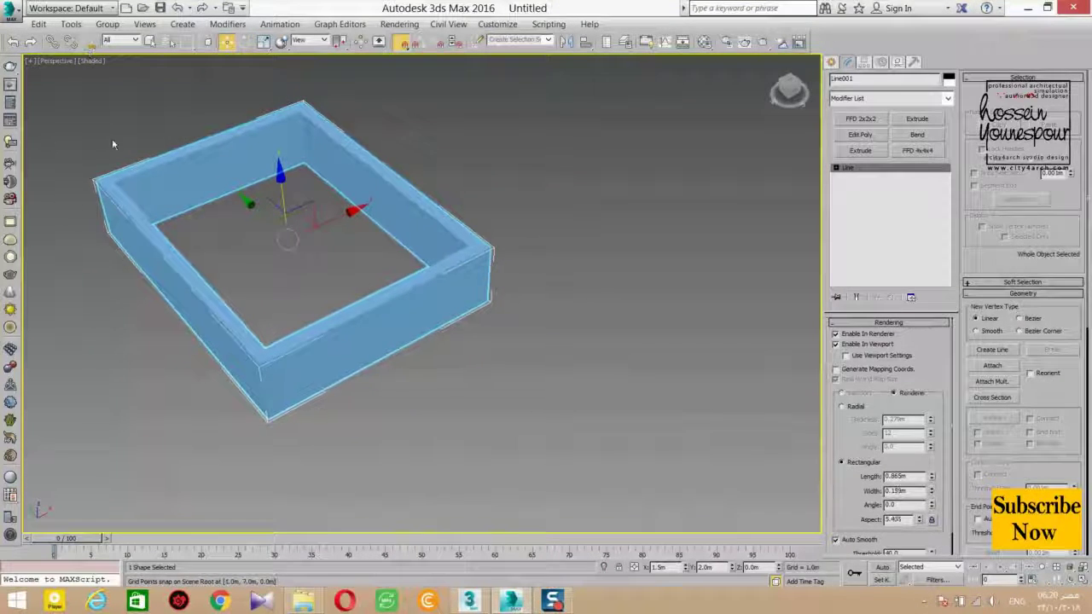
middle_click_drag(401, 337, 577, 347)
type("3.2")
key("Return")
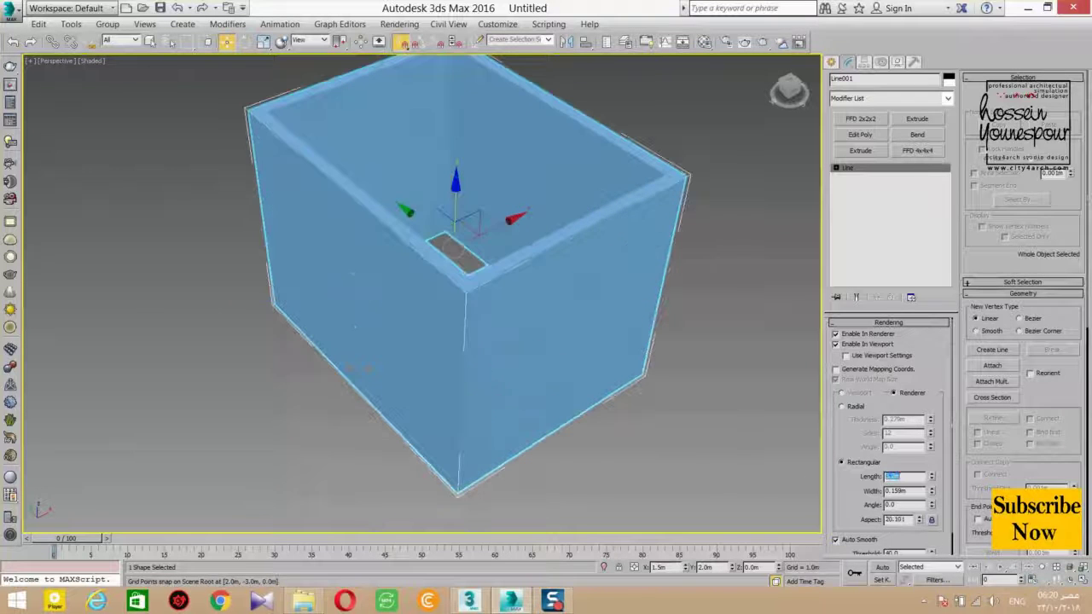
key("Tab")
type("0.2")
key("Return")
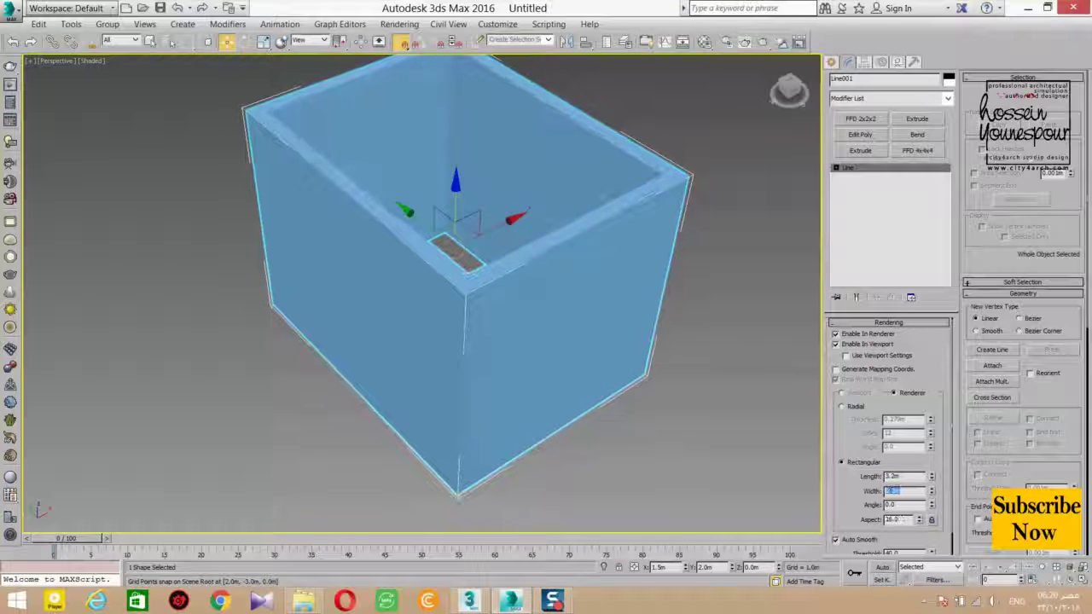
middle_click_drag(759, 162, 635, 213)
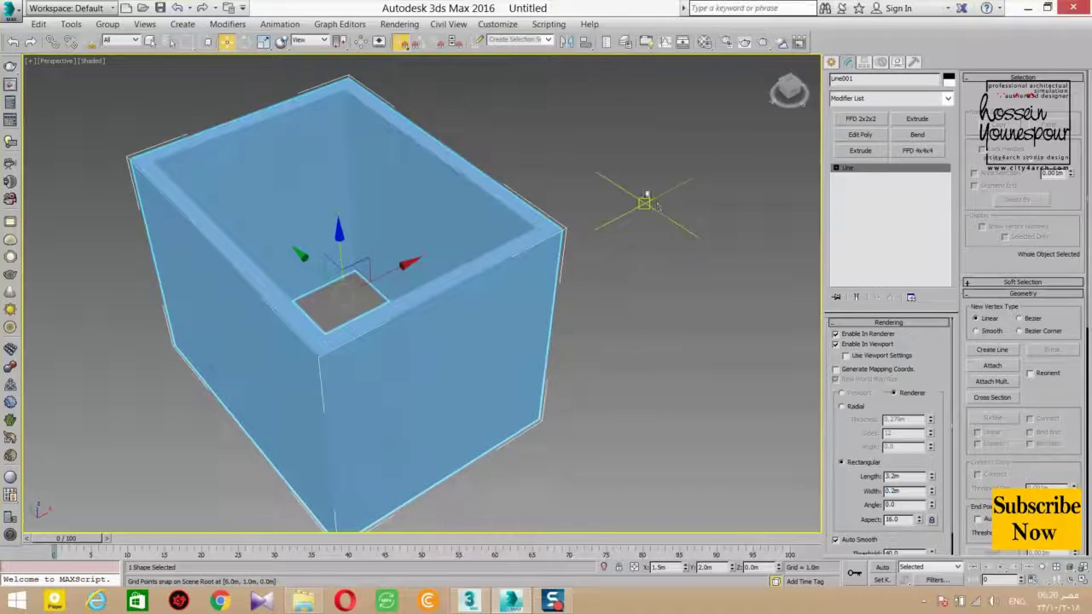
Deselect the line spline and examine its wall thickness against the grid in a wireframe Top view.
left_click(655, 206)
middle_click_drag(570, 258, 575, 236)
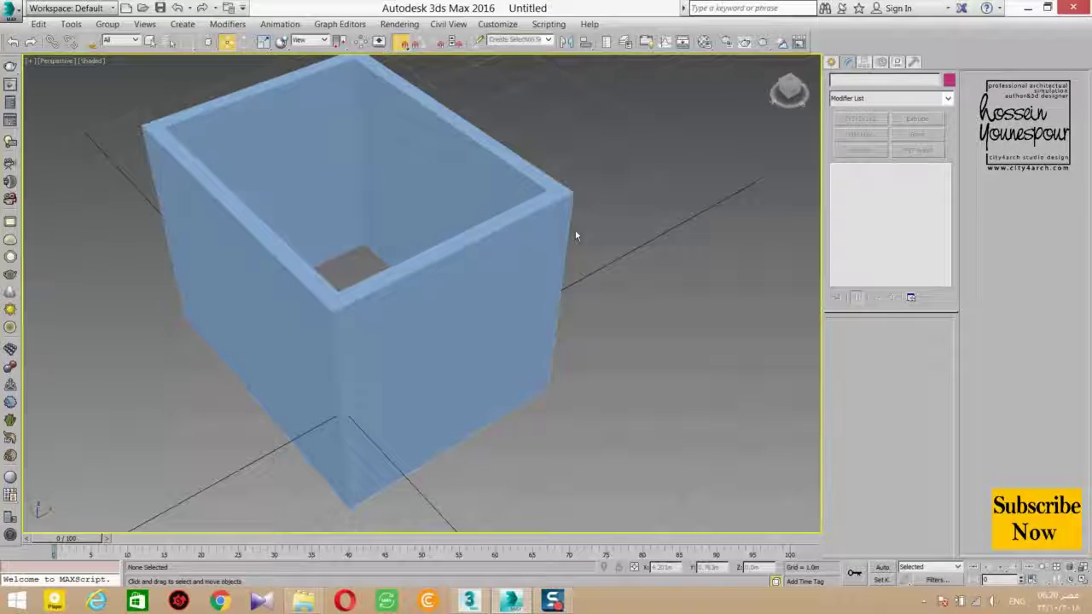
key("t")
mouse_move(396, 402)
middle_mouse_down()
mouse_move(603, 407)
mouse_move(415, 407)
middle_mouse_up()
scroll(598, 401, "up", 5)
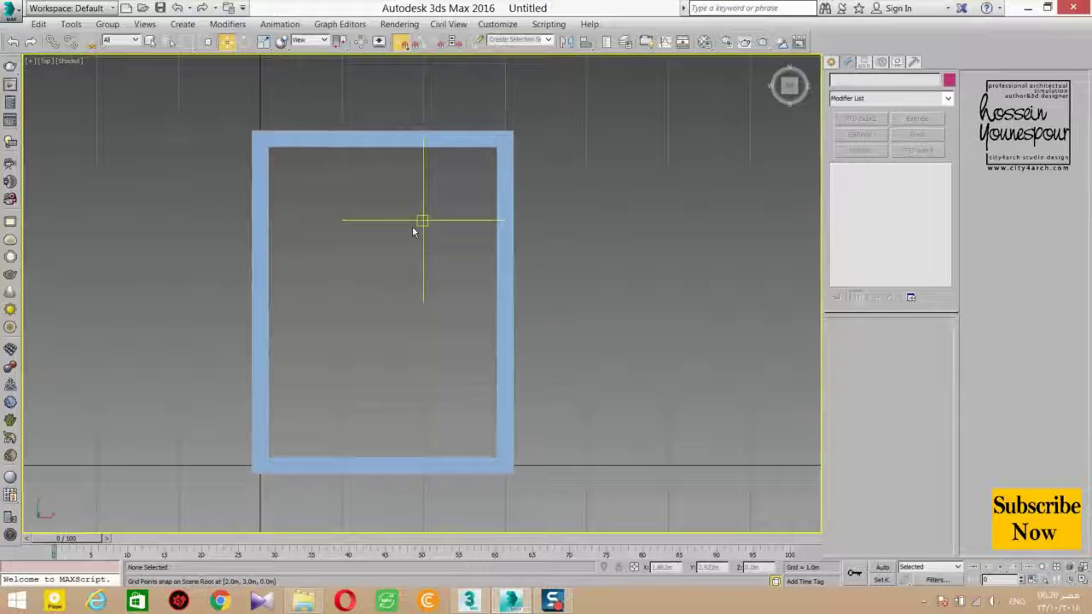
key("F3")
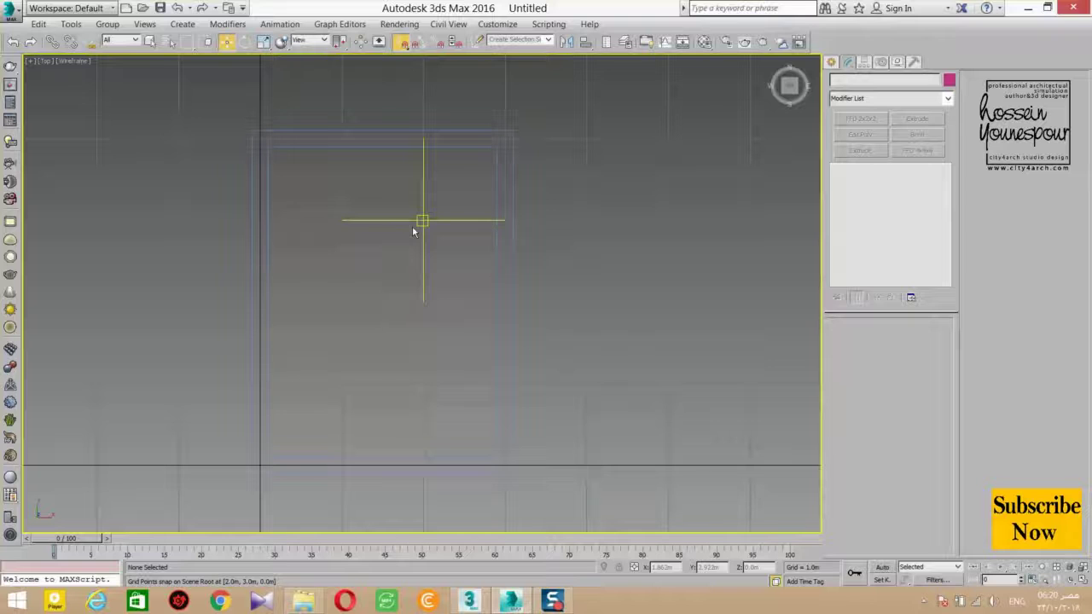
middle_click_drag(636, 422, 674, 363)
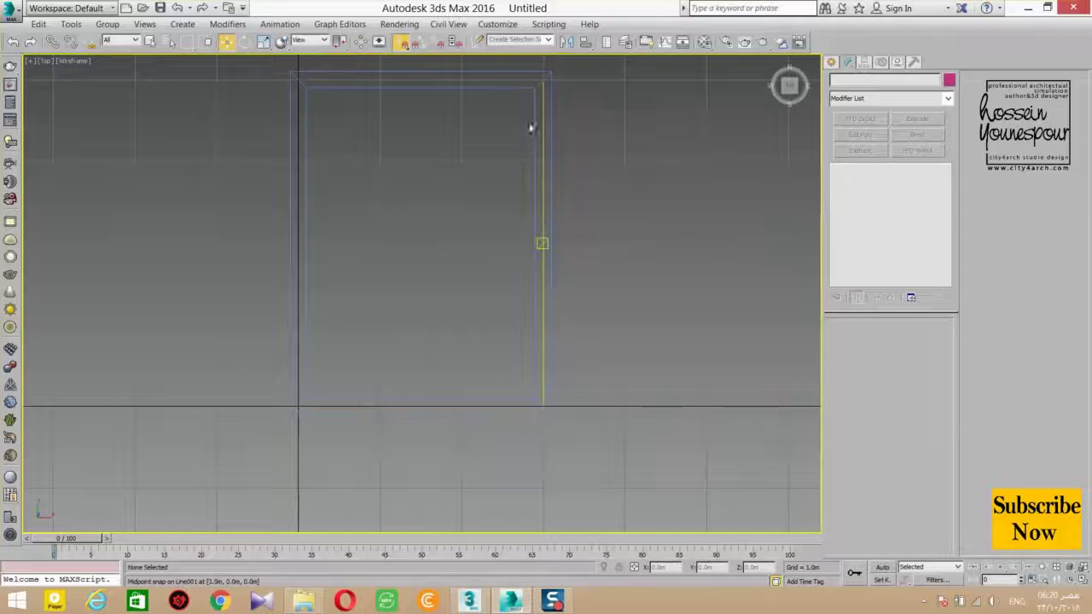
scroll(263, 425, "up", 6)
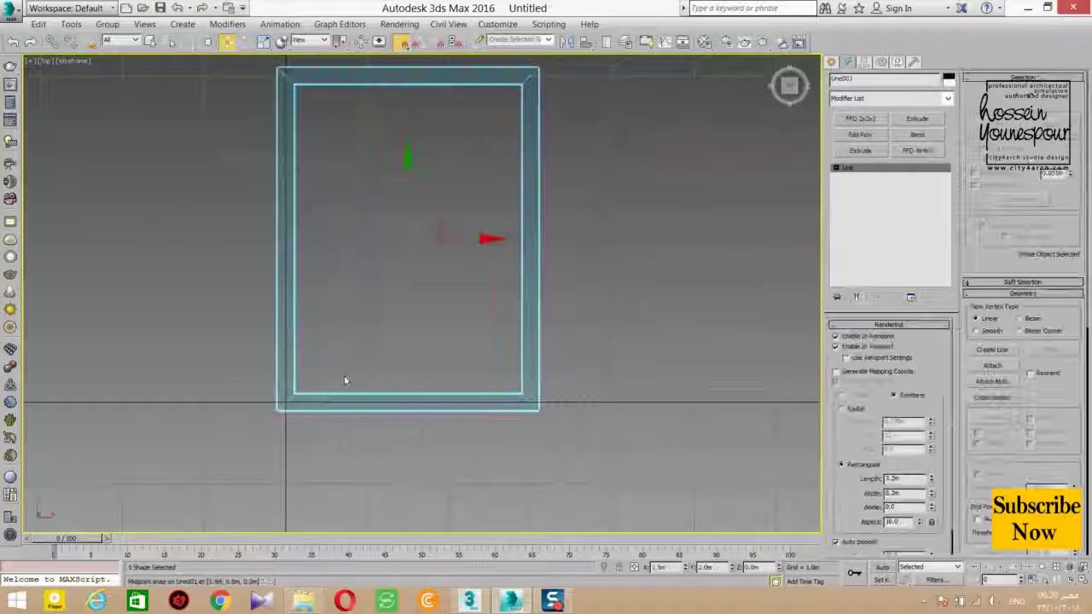
Return to a shaded Perspective view and inspect the line-based walls from above.
key("p")
mouse_move(419, 350)
middle_mouse_down("alt")
mouse_move(446, 276)
mouse_move(447, 303)
mouse_move(492, 331)
middle_mouse_up("alt")
key("F3")
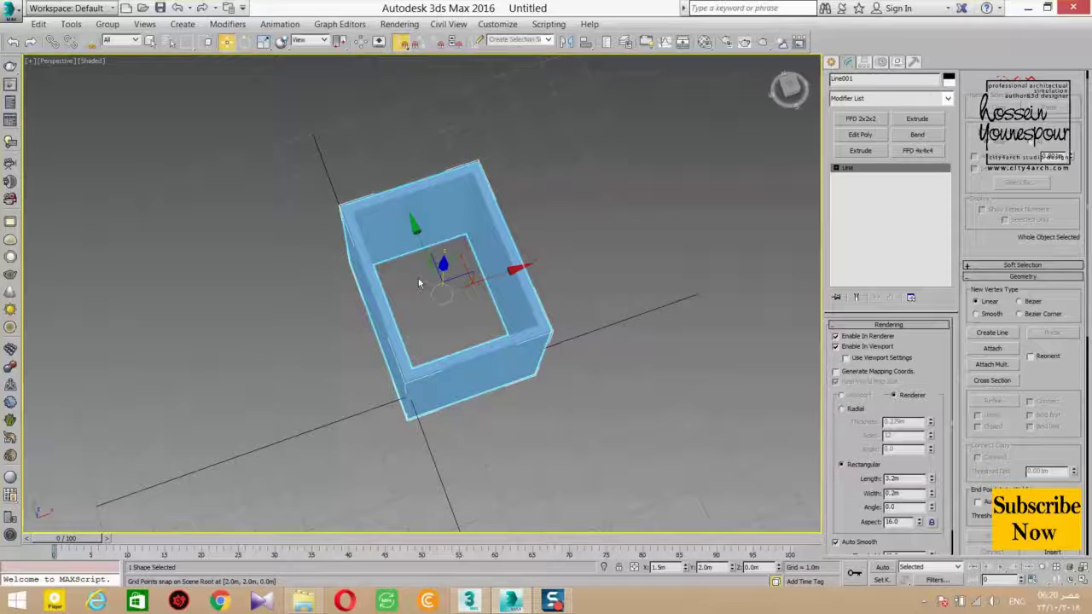
scroll(418, 284, "down", 3)
middle_click_drag(418, 284, 399, 323, "alt")
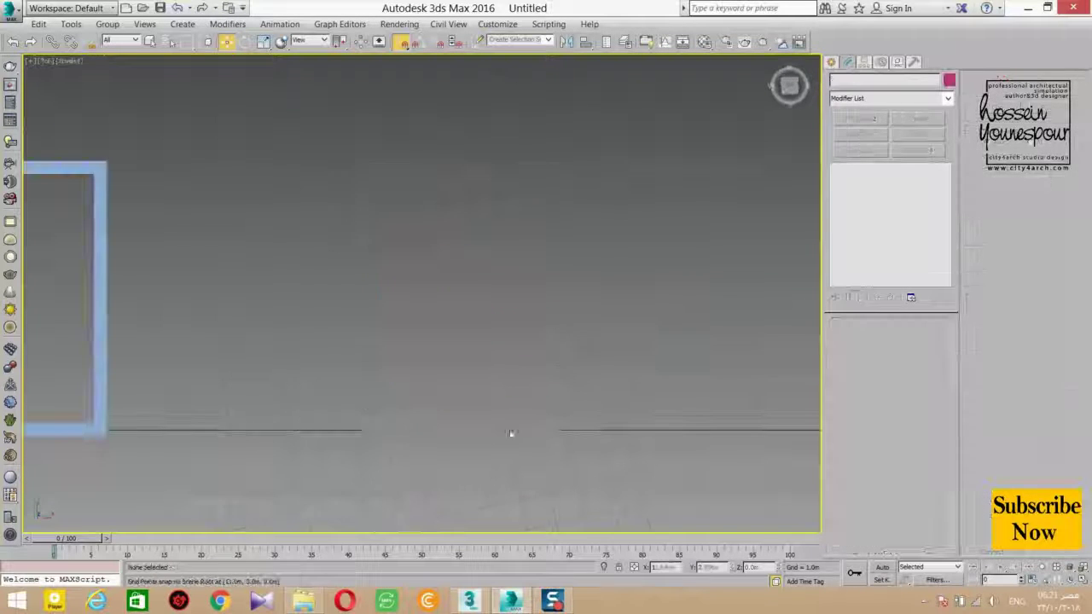
Select the rectangle beside the walled box and apply a Sweep modifier to it in the Perspective view.
left_click(481, 437)
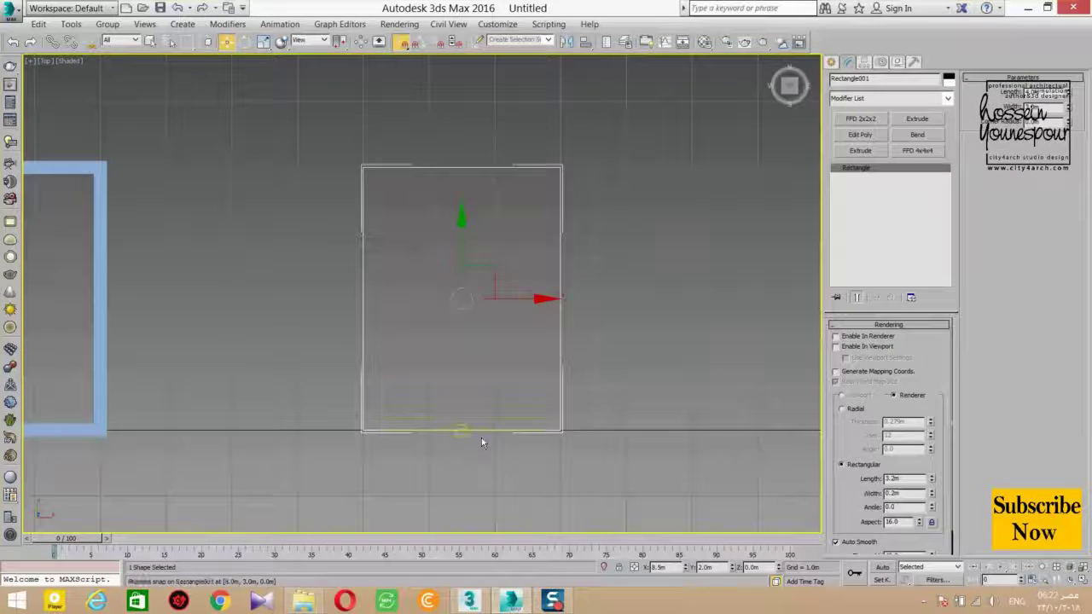
scroll(482, 437, "up", 2)
scroll(470, 402, "down", 3)
middle_click_drag(444, 357, 420, 301, "alt")
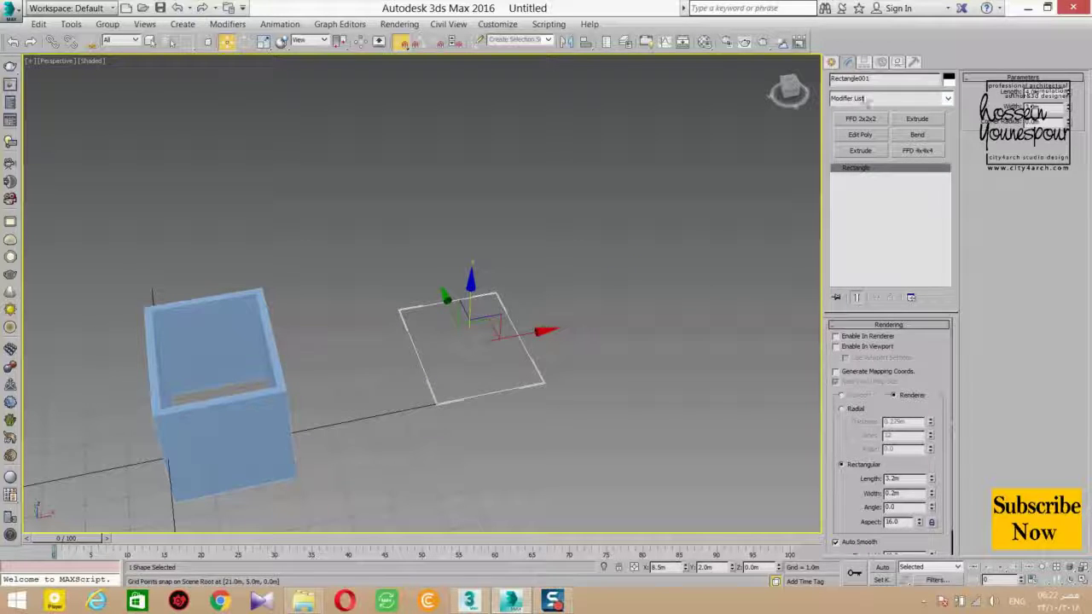
left_click(951, 103)
type("sw")
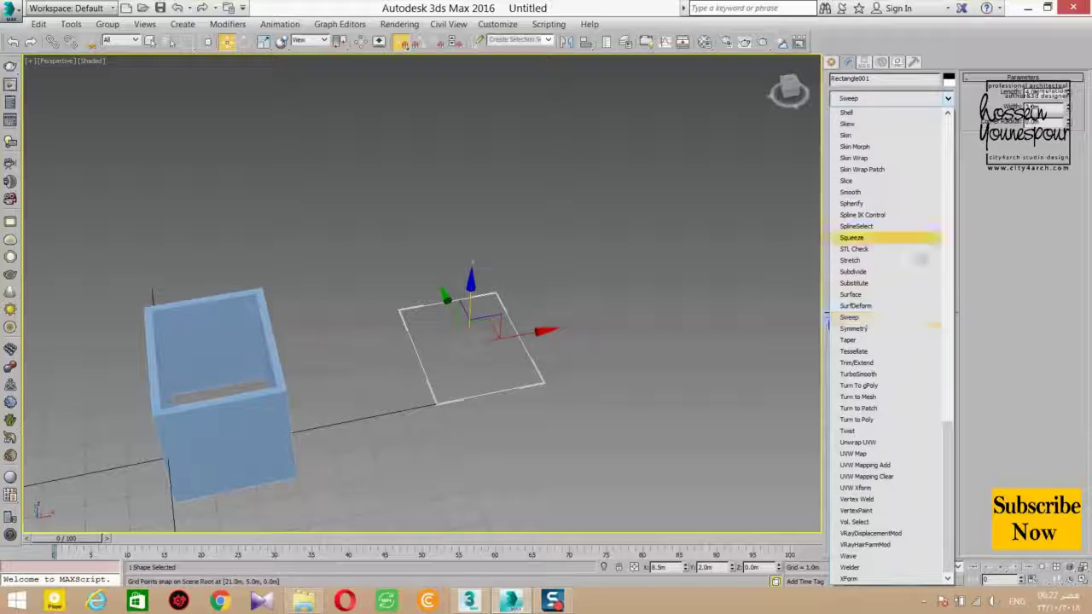
left_click(866, 322)
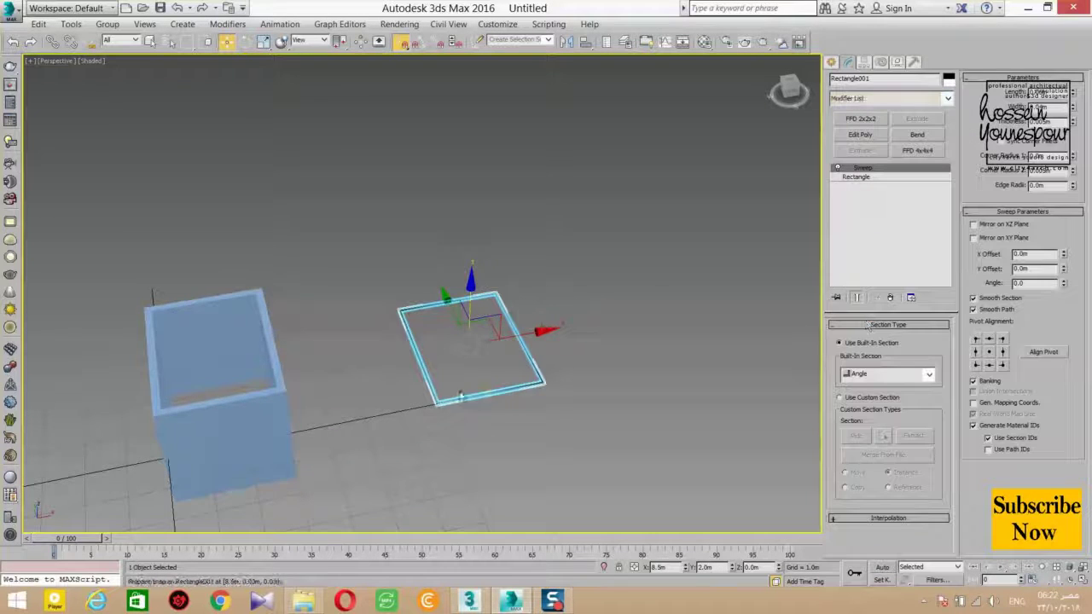
Inspect the swept profile at the rectangle's corner and change the built-in section from Angle to Bar.
scroll(555, 367, "up", 4)
scroll(560, 374, "down", 1)
scroll(560, 374, "up", 8)
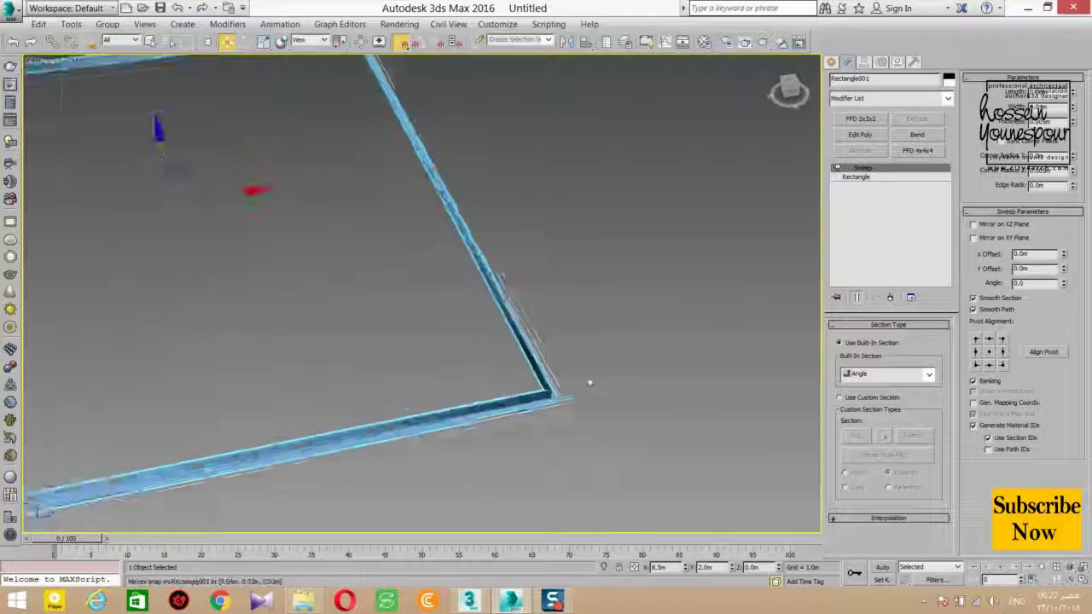
middle_click_drag(375, 263, 446, 303, "alt")
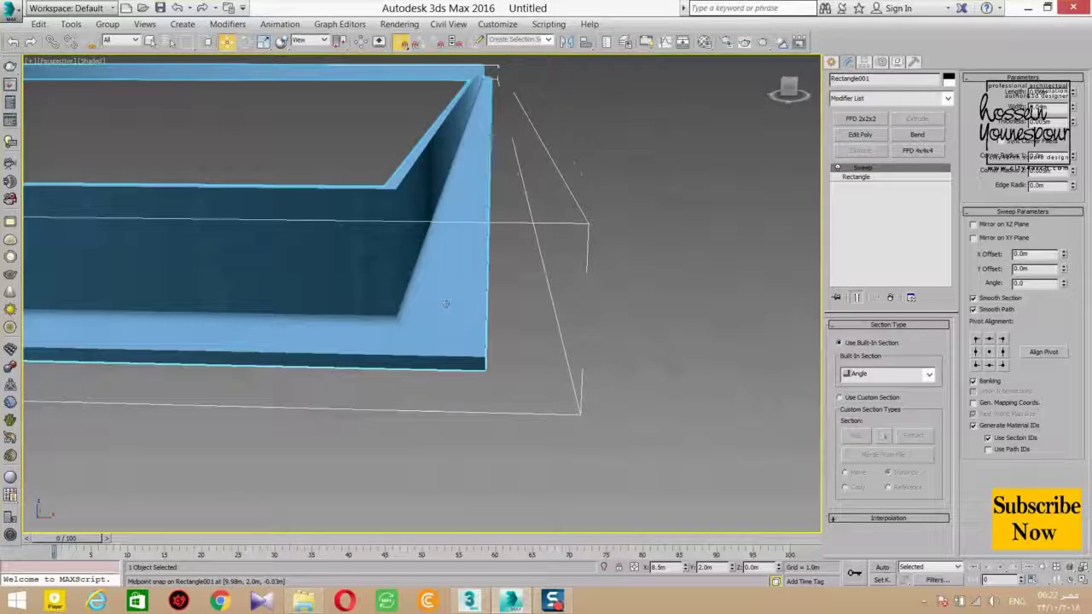
left_click(879, 374)
left_click(868, 396)
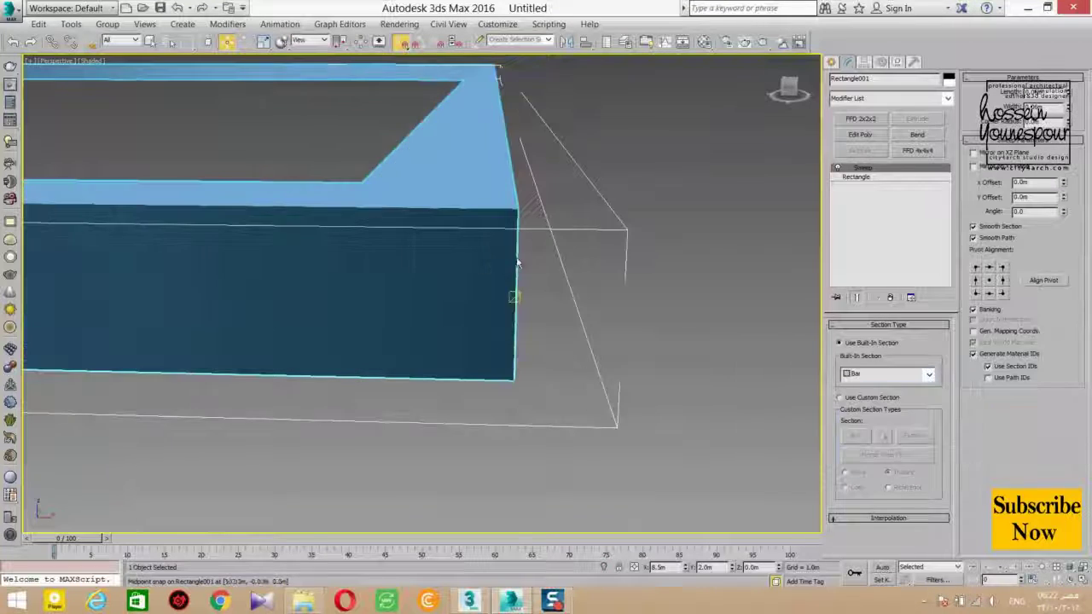
scroll(515, 295, "down", 6)
middle_click_drag(627, 275, 553, 294, "alt")
scroll(553, 375, "up", 4)
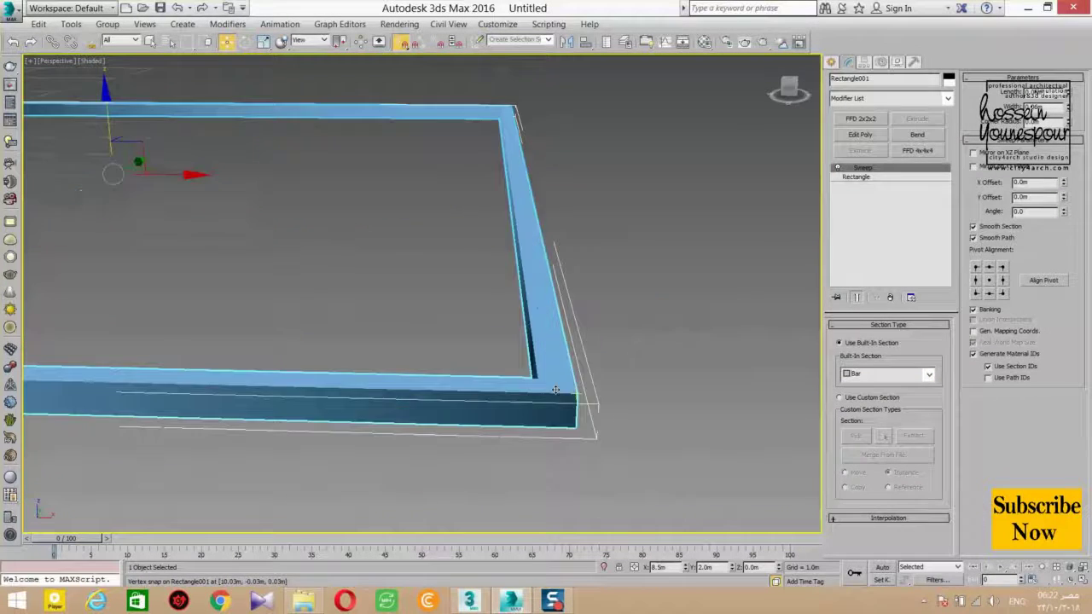
middle_click_drag(555, 390, 567, 377)
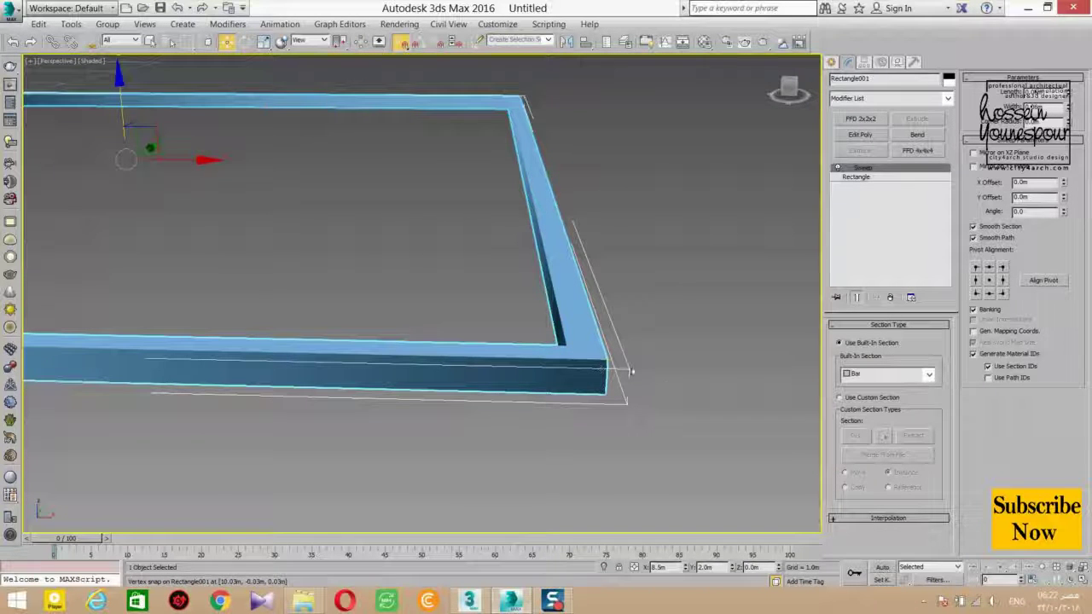
Keep the Bar section and enlarge its length and width to form tall, thick walls around the rectangle.
left_click(929, 374)
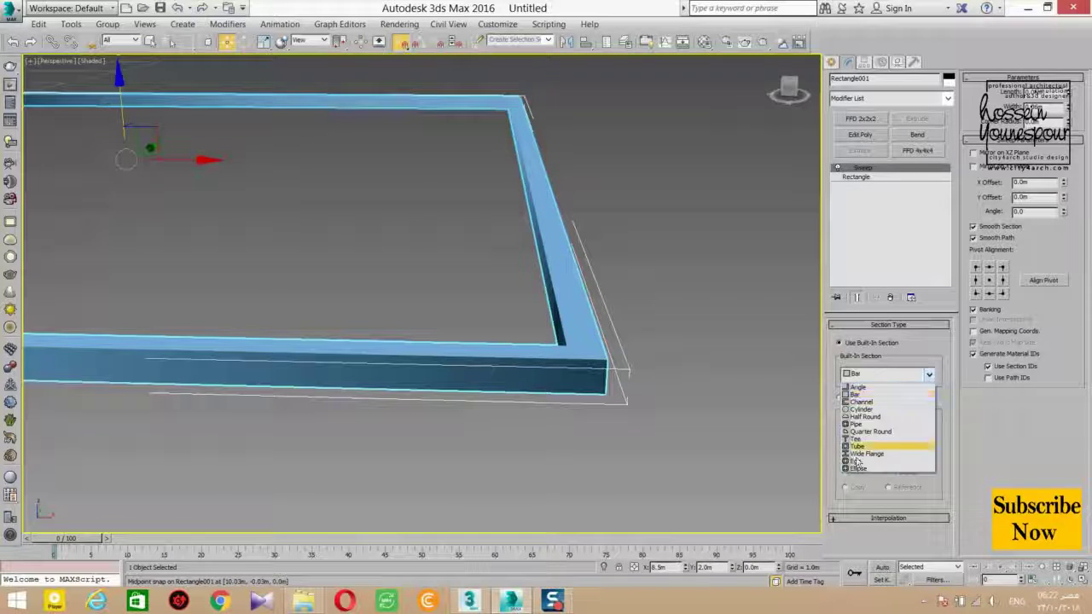
left_click(856, 395)
scroll(524, 319, "down", 5)
middle_click_drag(523, 319, 597, 358)
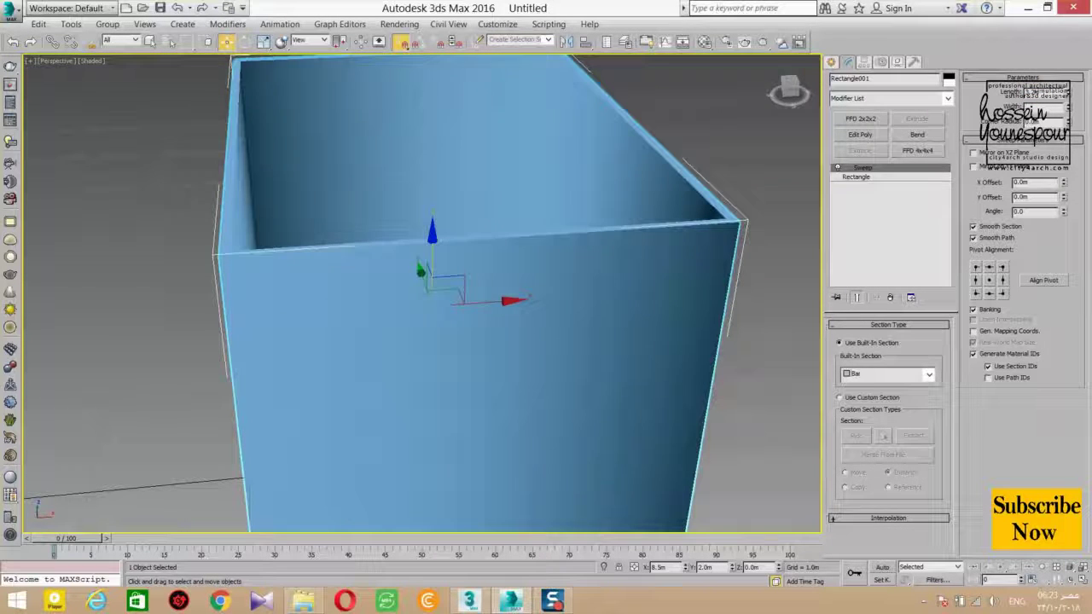
middle_click_drag(415, 260, 711, 207, "alt")
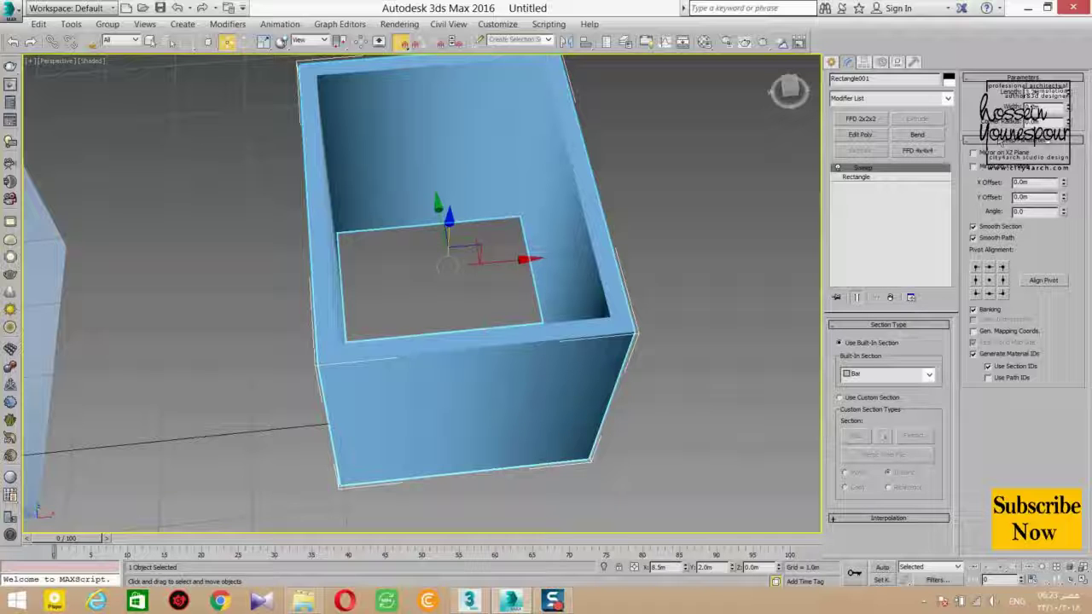
Try a sweep X Offset of about 1.125 m, and reset it to zero.
left_click_drag(1064, 183, 907, 578)
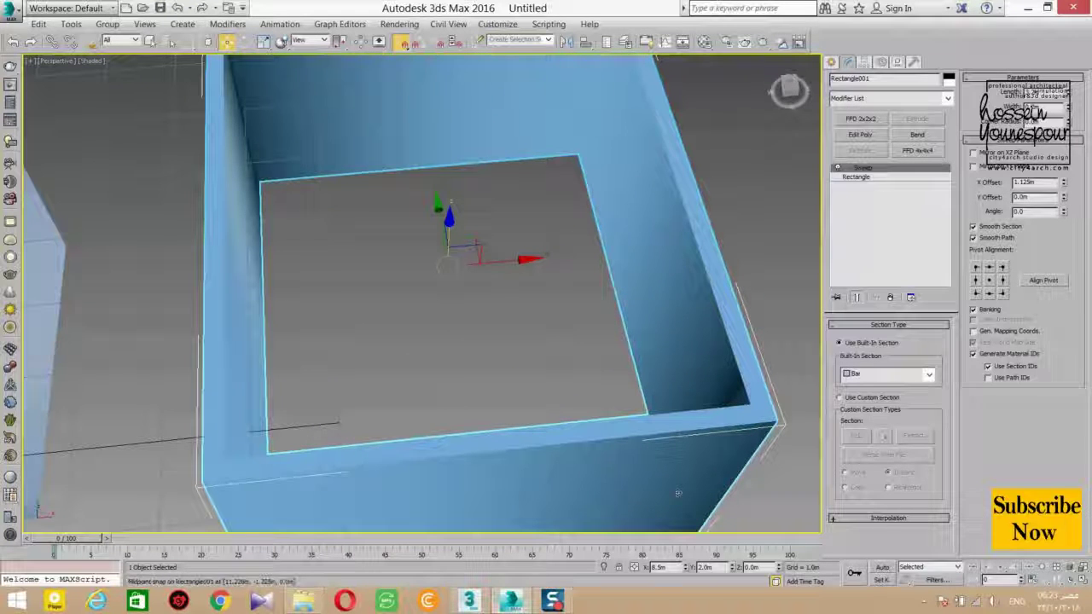
right_click(1064, 184)
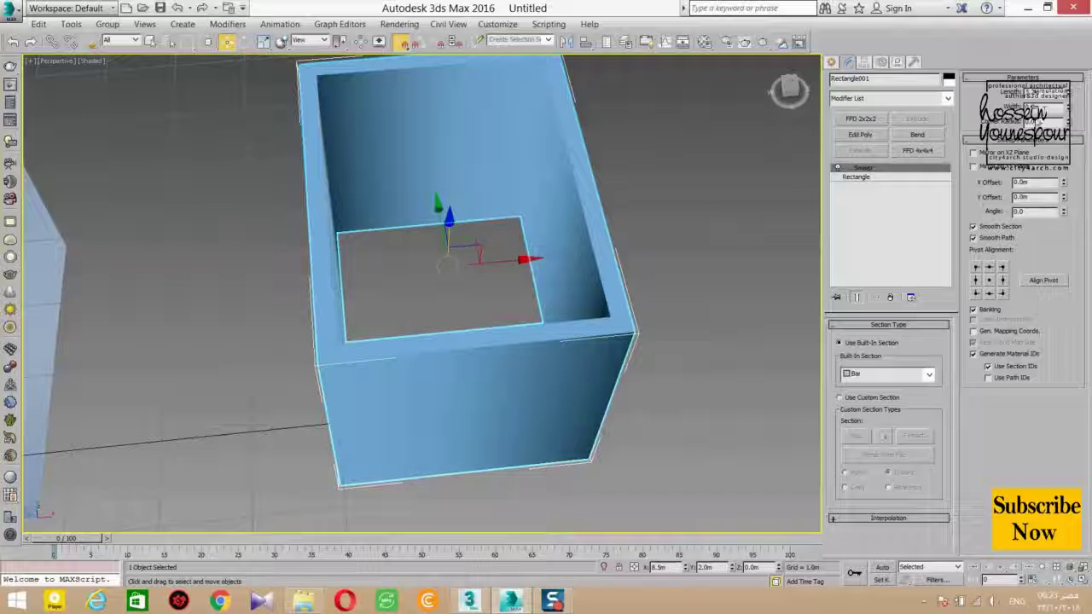
middle_click_drag(661, 193, 667, 231)
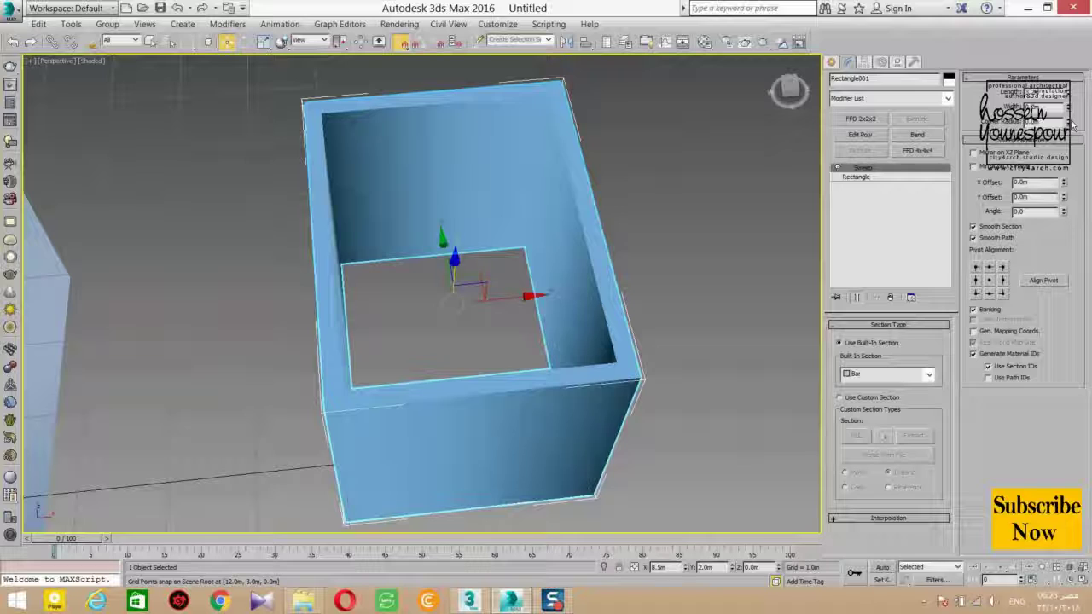
Try rounding the Bar section's edges with a corner radius, and reset the radius to zero.
mouse_move(1069, 121)
left_mouse_down()
mouse_move(1068, 96)
mouse_move(1068, 114)
left_mouse_up()
scroll(496, 368, "up", 5)
middle_click_drag(495, 368, 532, 256, "alt")
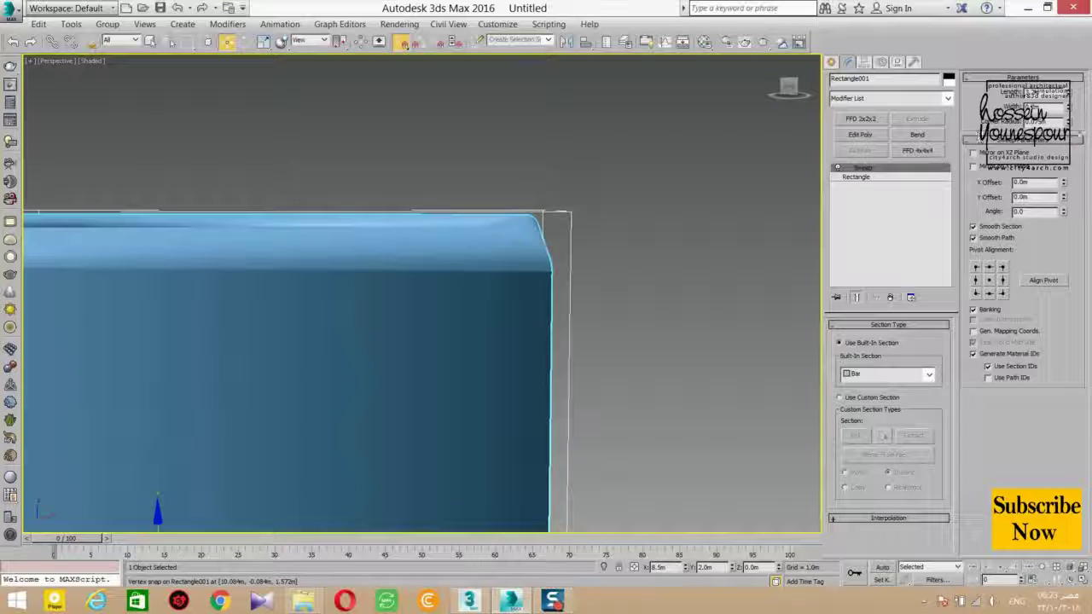
right_click(1068, 123)
scroll(572, 170, "down", 5)
middle_click_drag(555, 170, 644, 296, "alt")
scroll(572, 231, "down", 5)
scroll(546, 265, "up", 5)
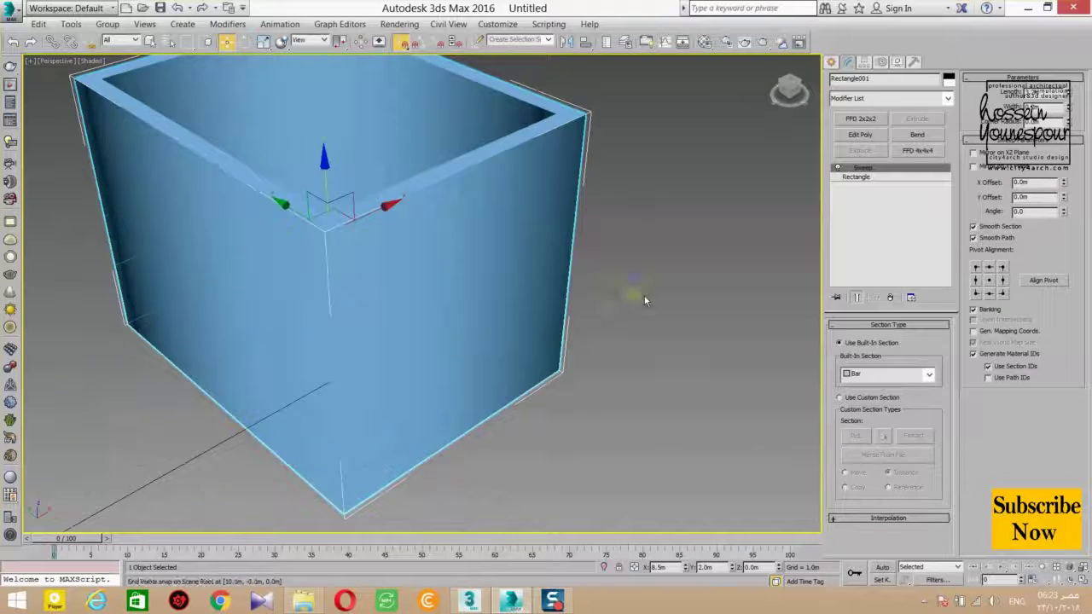
scroll(644, 298, "down", 5)
Examine the swept walls and their corner joints in wireframe from the Top and Perspective views.
key("t")
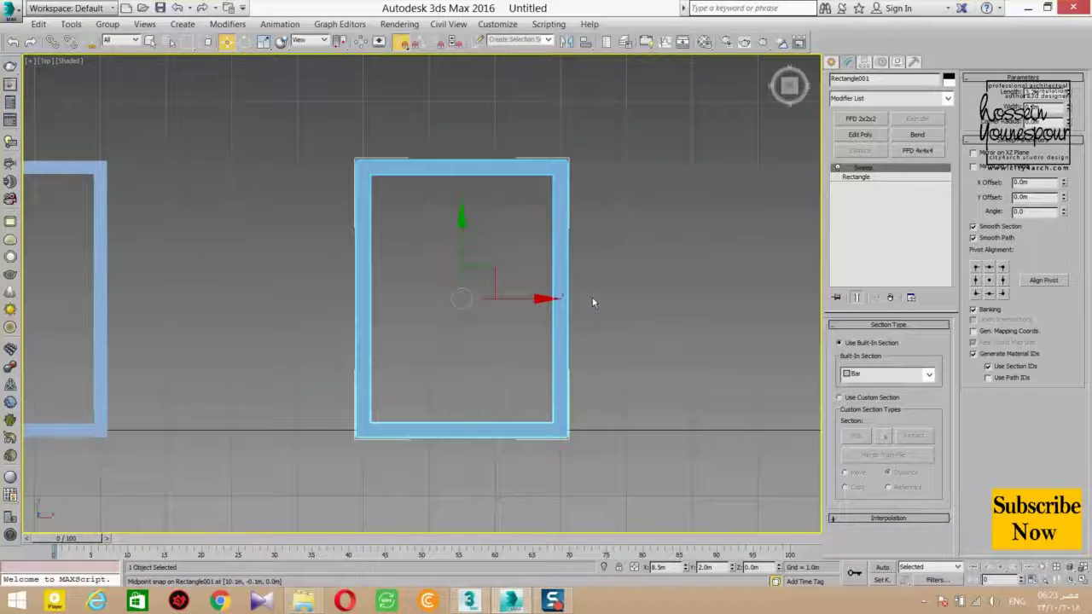
key("F3")
middle_click_drag(587, 355, 615, 364)
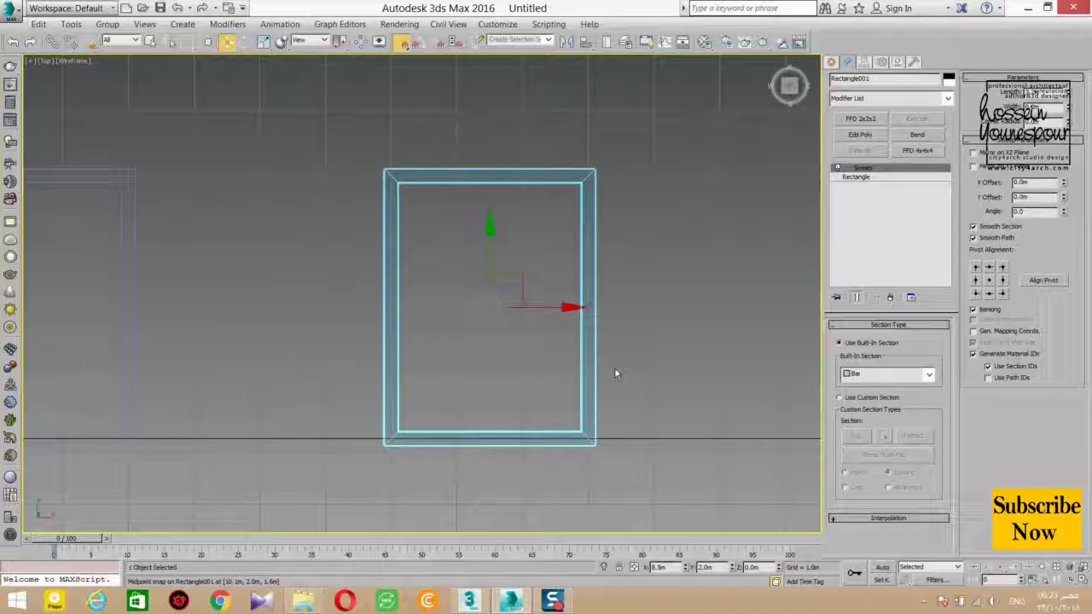
scroll(407, 244, "up", 5)
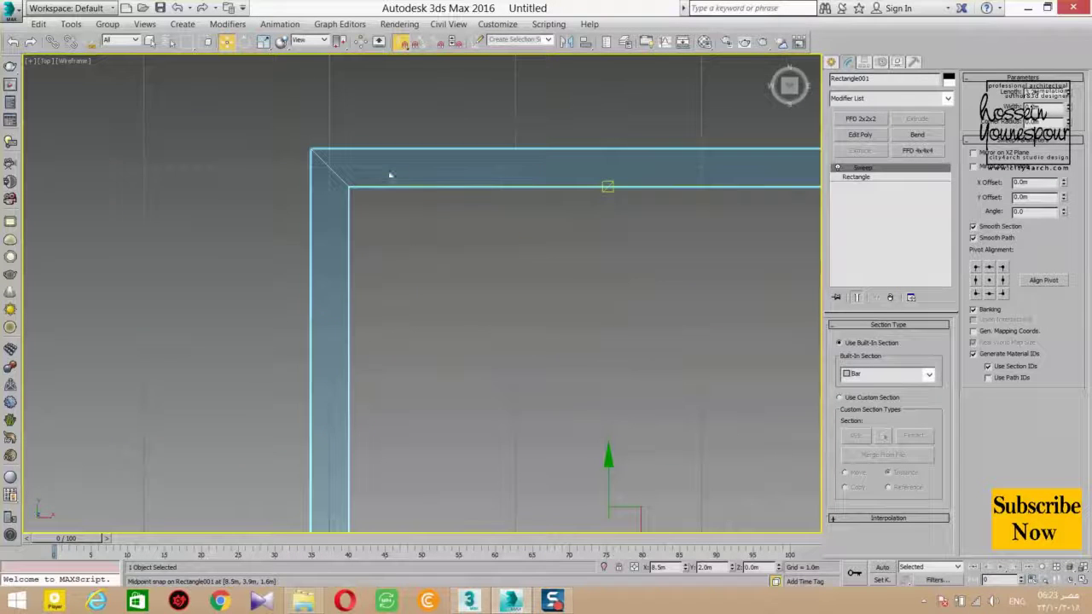
scroll(389, 175, "down", 5)
key("p")
middle_click_drag(436, 282, 439, 310, "alt")
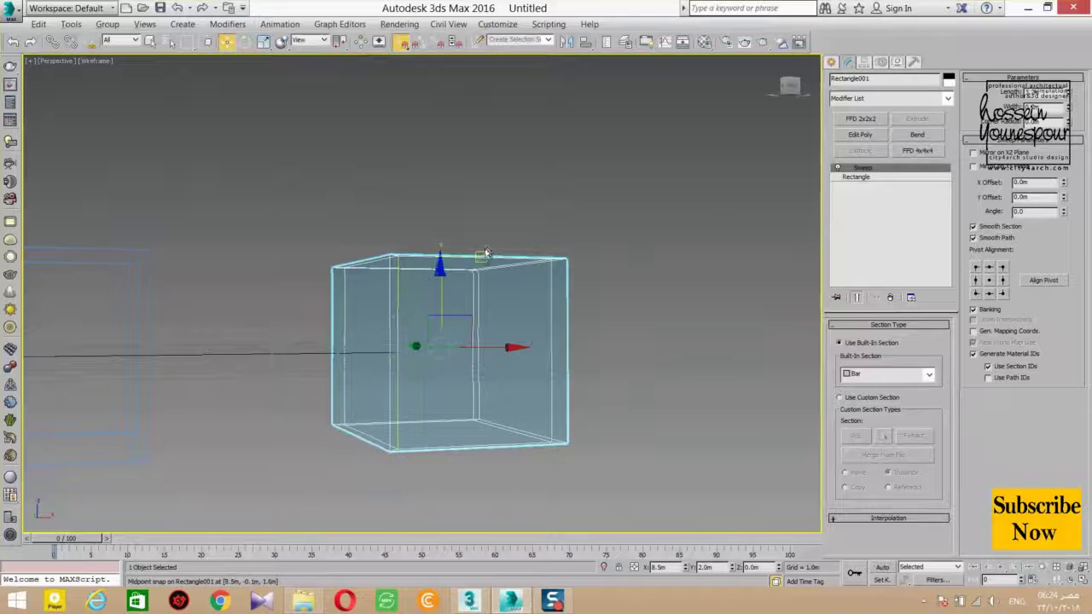
middle_click_drag(483, 254, 461, 299, "alt")
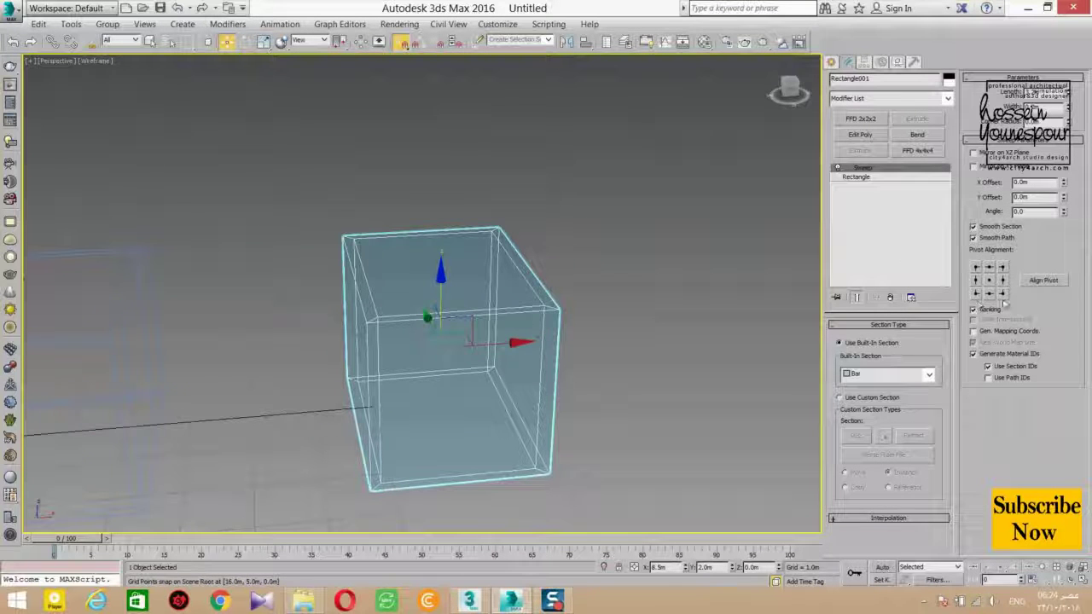
Try the top-left, bottom-left and middle-left pivot alignments on the swept walls.
middle_click_drag(452, 341, 504, 366, "alt")
left_click(977, 267)
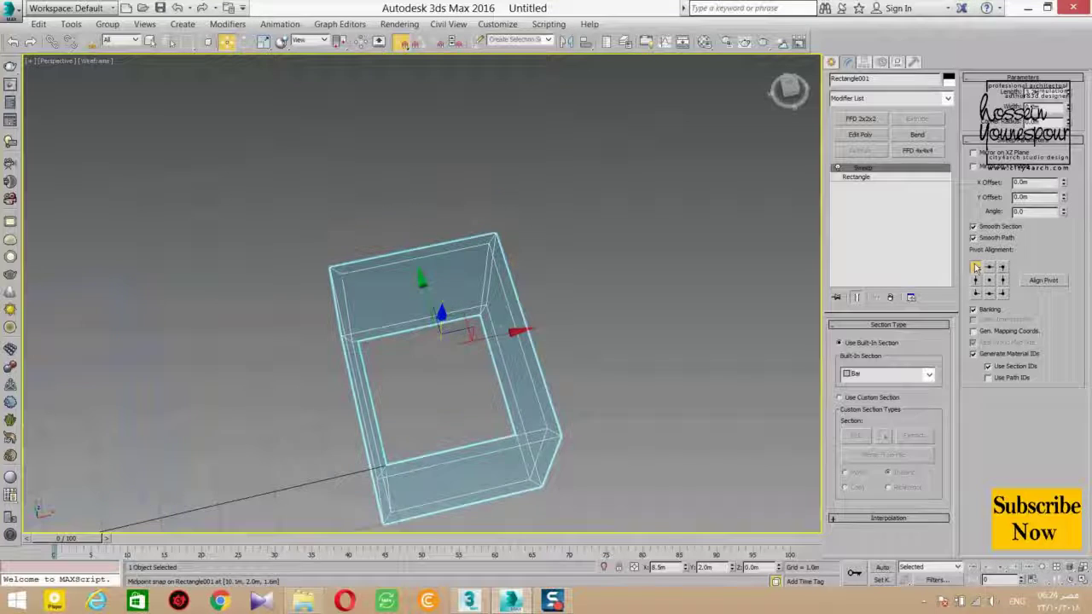
left_click(977, 293)
middle_click_drag(444, 358, 410, 348, "alt")
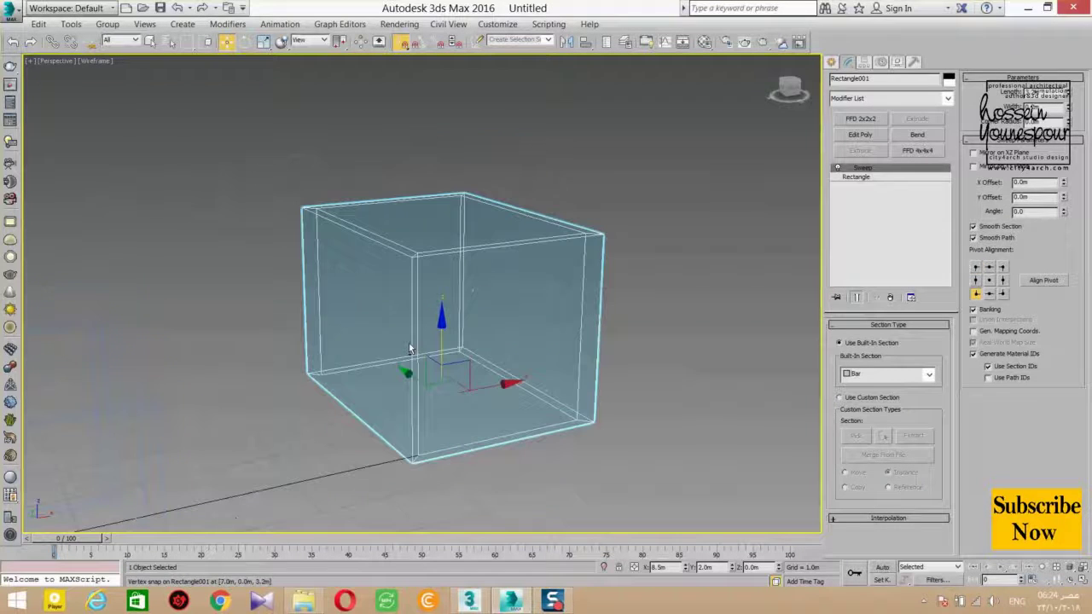
left_click(977, 281)
left_click(976, 268)
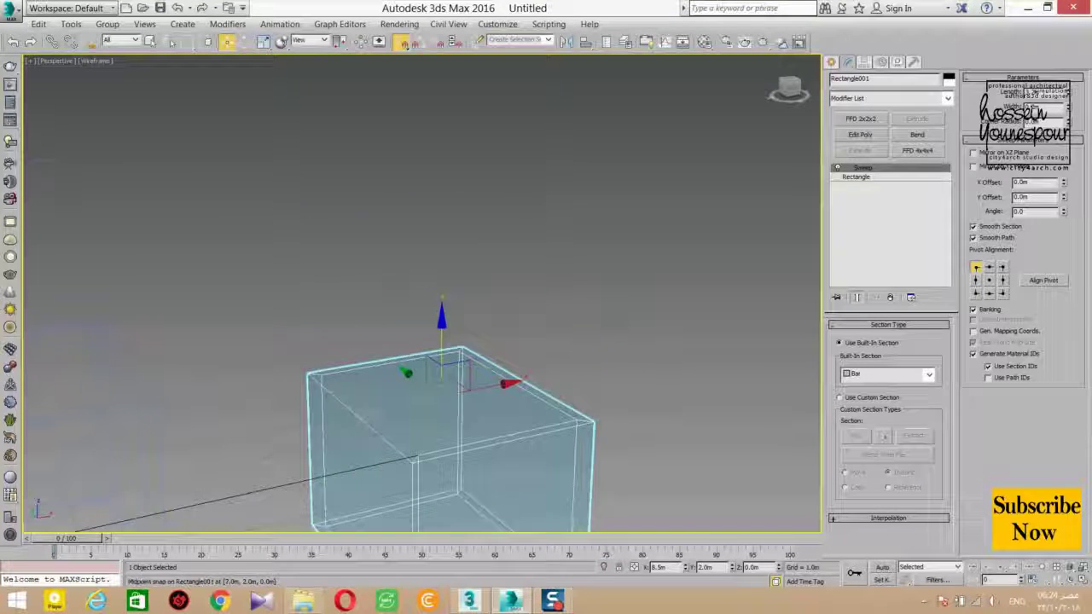
Try the bottom-left, bottom-centre and bottom-right pivot alignments for the sweep while viewing the walls in perspective.
middle_click_drag(460, 393, 480, 245)
left_click(977, 295)
middle_click_drag(580, 213, 585, 341)
middle_click_drag(584, 342, 611, 392, "alt")
left_click(991, 295)
left_click(1003, 294)
middle_click_drag(589, 273, 550, 375, "alt")
Compare the bottom-centre and bottom-left sweep pivot alignments from the Top view.
key("t")
scroll(429, 313, "up", 3)
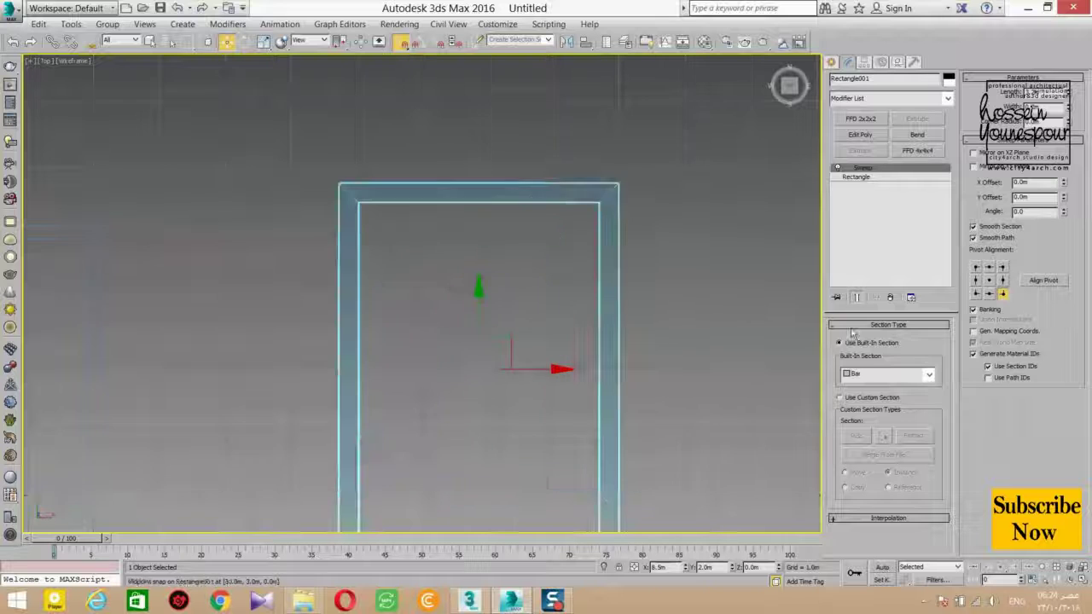
left_click(989, 294)
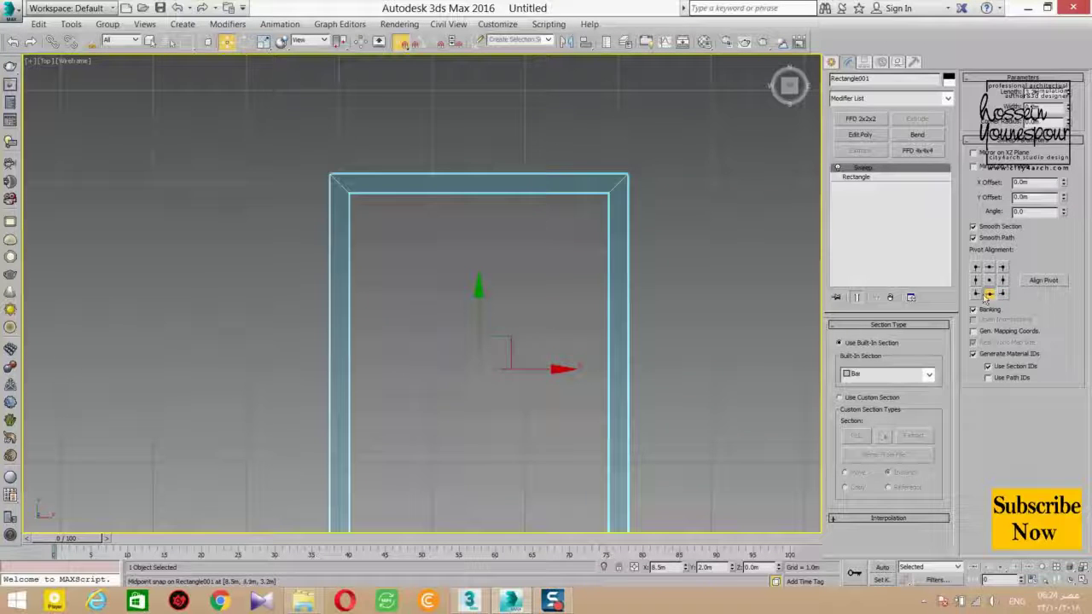
left_click(977, 294)
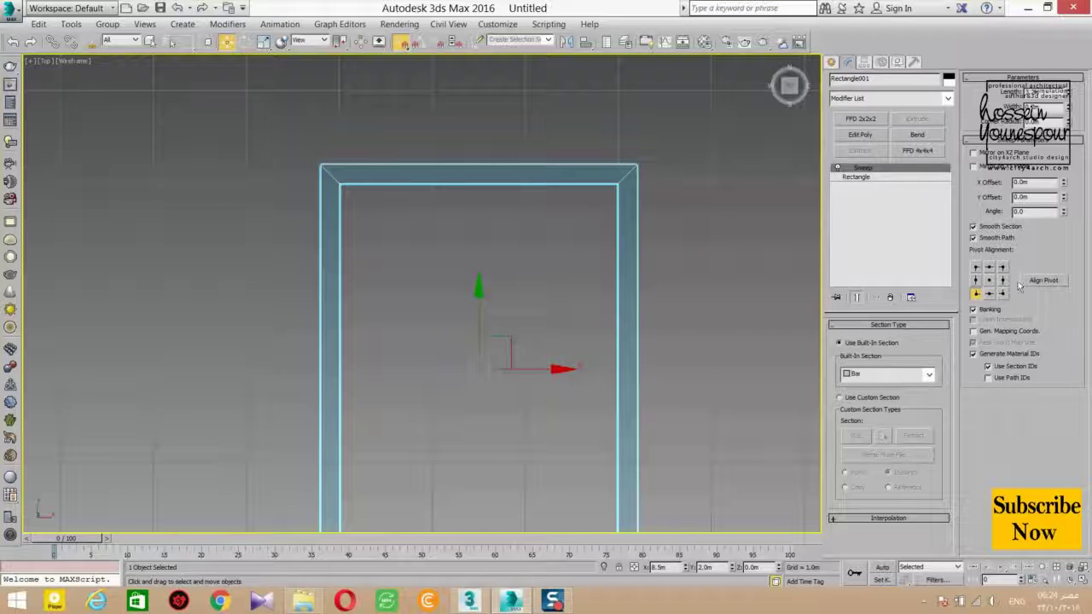
middle_click_drag(620, 318, 667, 248)
Cycle the sweep's pivot alignment in the Perspective view from top-left through the left and bottom options, returning to bottom-left.
key("p")
left_click(976, 267)
left_click(977, 279)
left_click(976, 294)
left_click(989, 295)
left_click(1002, 294)
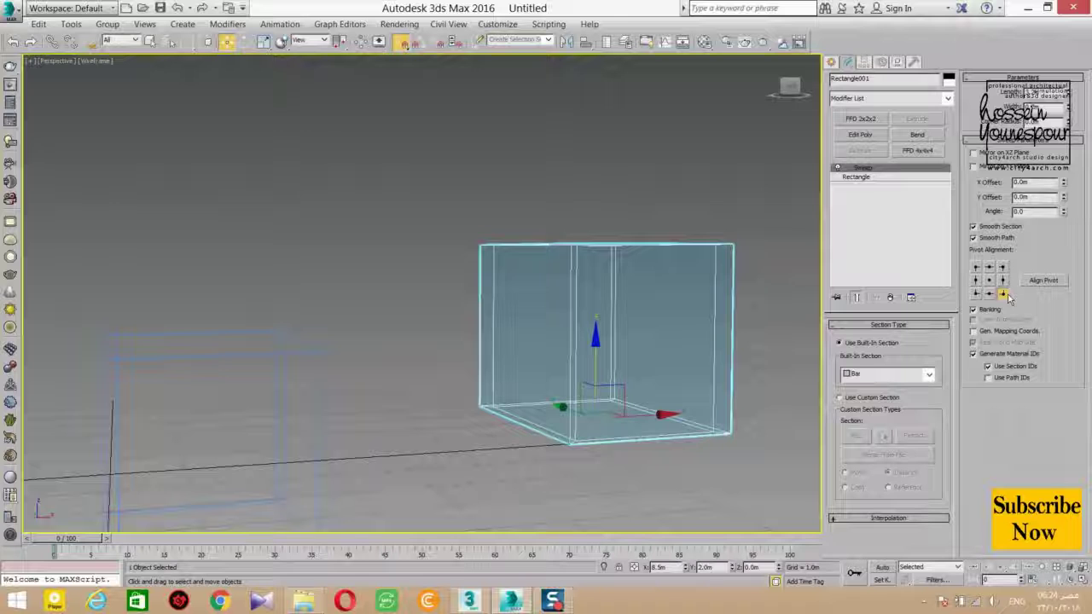
left_click(976, 295)
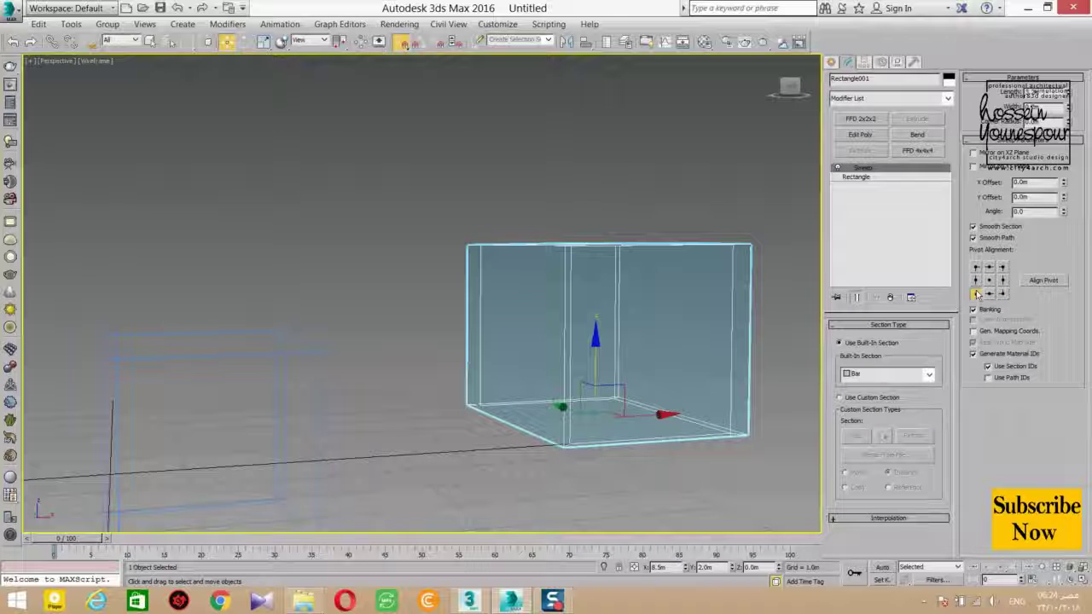
middle_click_drag(631, 246, 555, 310, "alt")
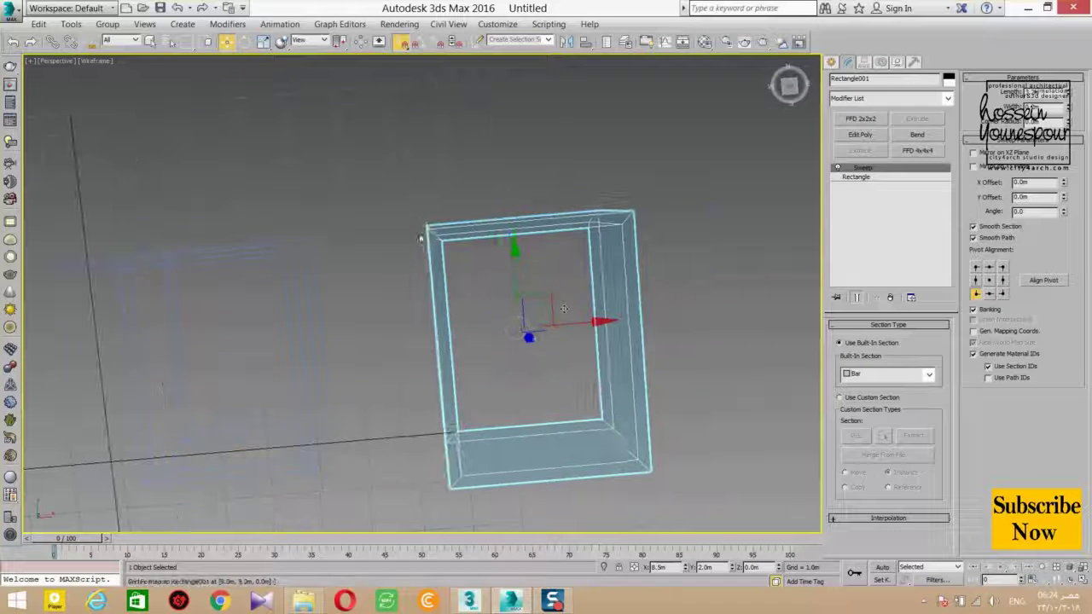
Check the bottom-right pivot alignment in the Top view and set the sweep's pivot alignment to bottom-left.
key("t")
mouse_move(566, 239)
middle_mouse_down()
mouse_move(488, 271)
mouse_move(538, 171)
middle_mouse_up()
scroll(559, 218, "up", 3)
scroll(551, 259, "down", 3)
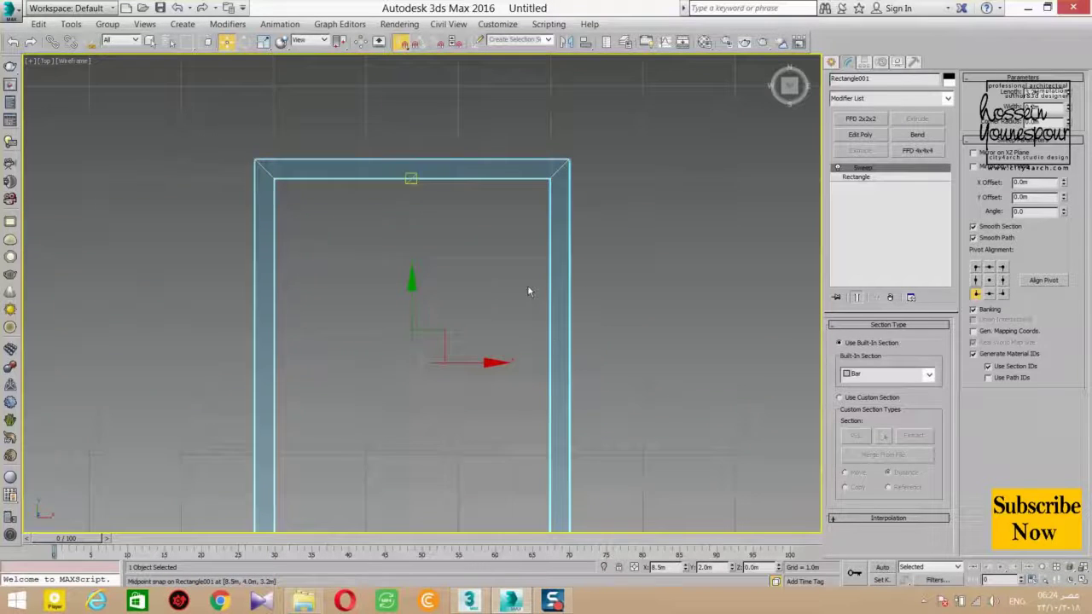
left_click(1002, 294)
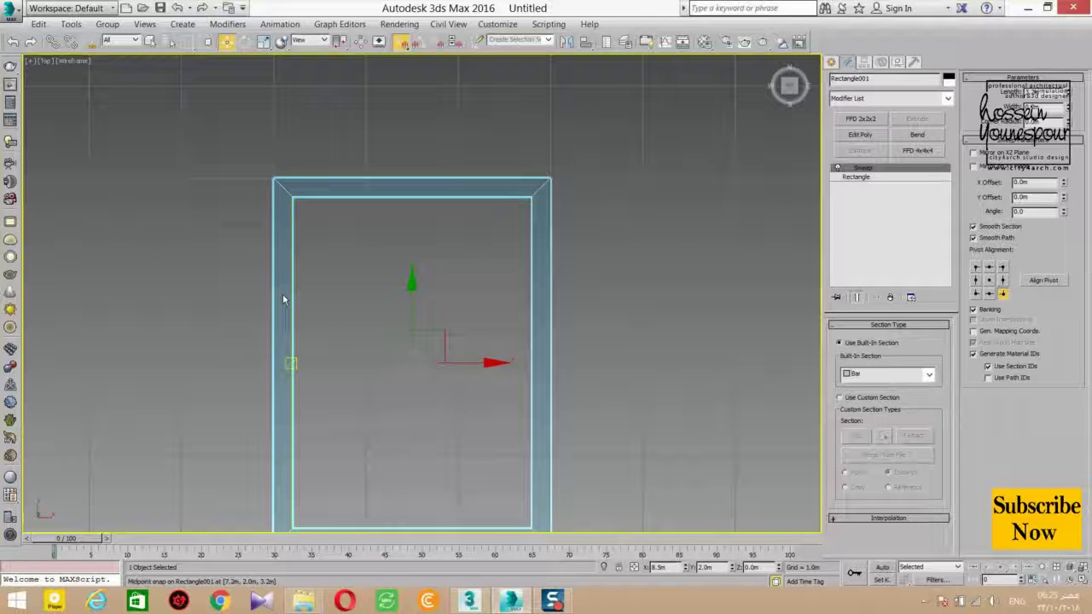
middle_click_drag(586, 368, 589, 407)
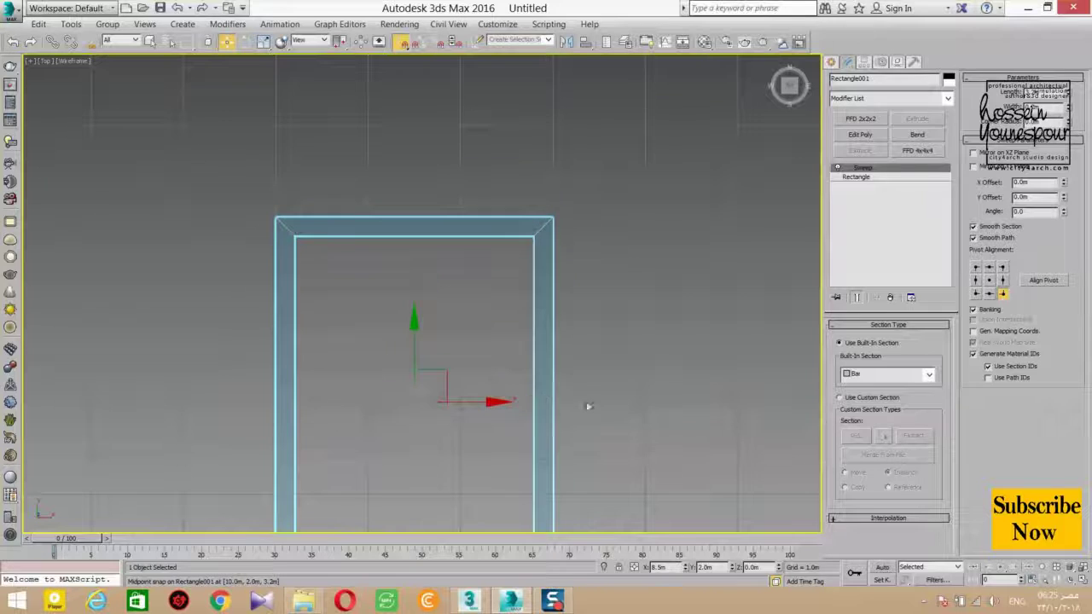
left_click(976, 294)
Switch the Perspective view to shaded display, deselect the swept walls and examine both wall boxes.
middle_click_drag(435, 307, 438, 175, "alt")
key("p")
middle_click_drag(395, 267, 530, 256, "alt")
scroll(466, 269, "down", 5)
key("Delete")
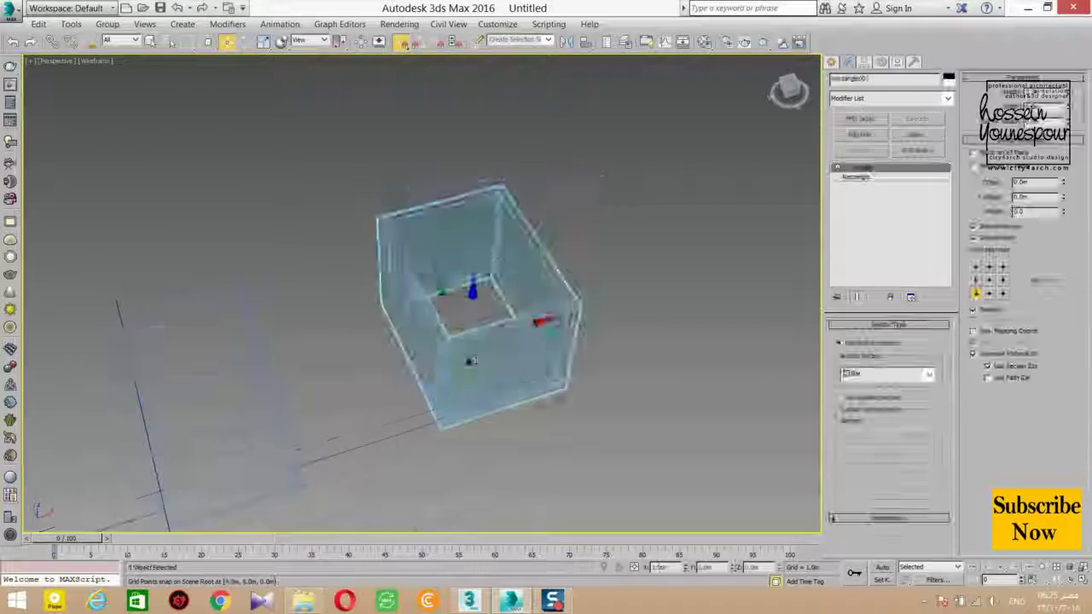
middle_click_drag(530, 256, 527, 279, "alt")
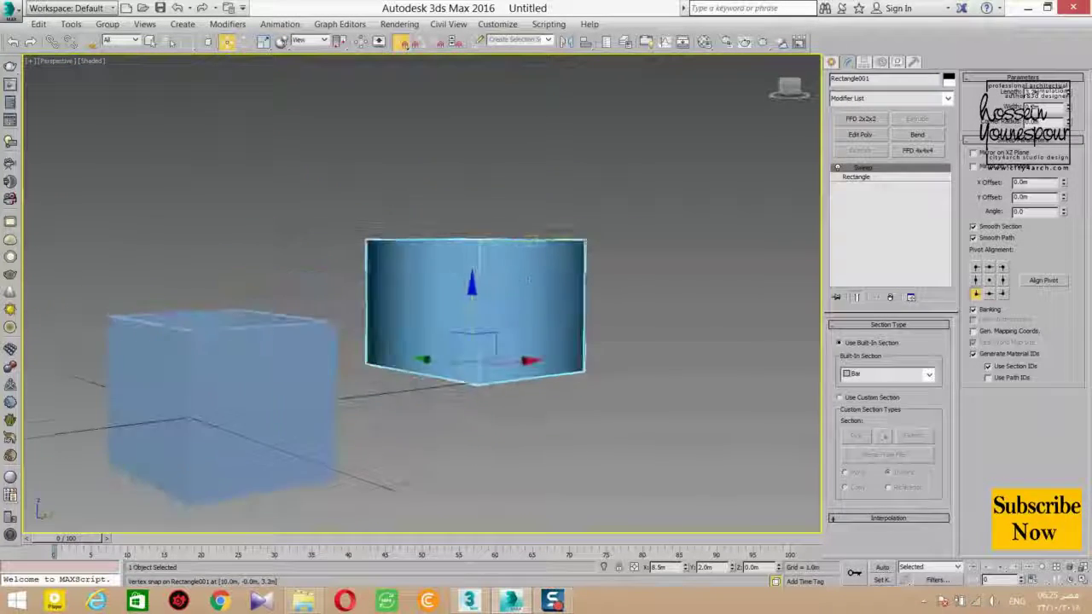
scroll(419, 391, "up", 3)
scroll(420, 391, "down", 3)
middle_click_drag(420, 391, 521, 290)
left_click(418, 277)
middle_click_drag(418, 278, 390, 348, "alt")
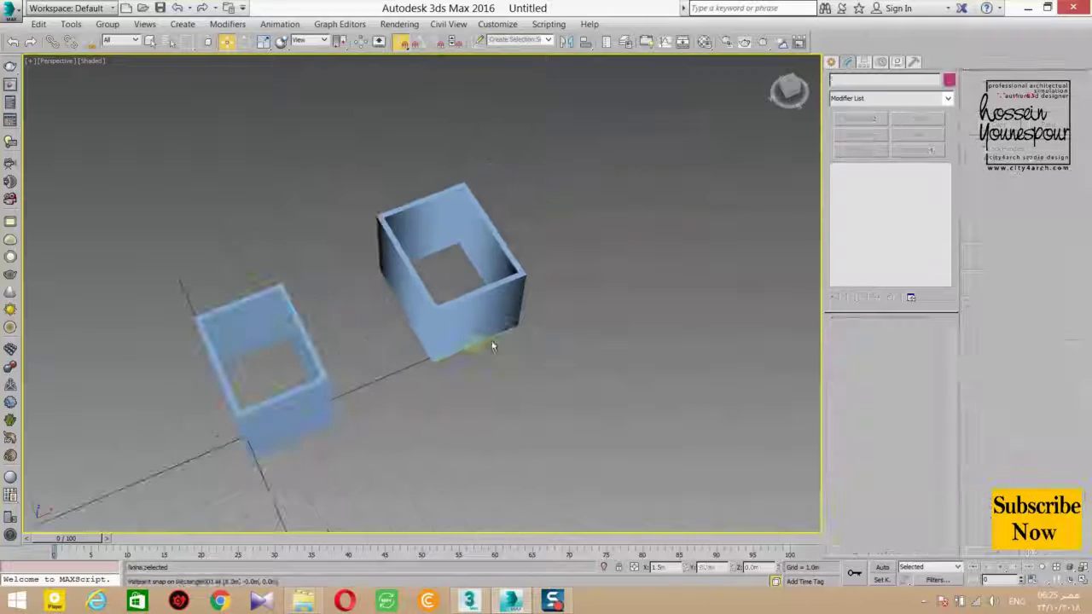
left_click(453, 324)
Compare the outlines of the two wall boxes from the Top view.
left_click(561, 430)
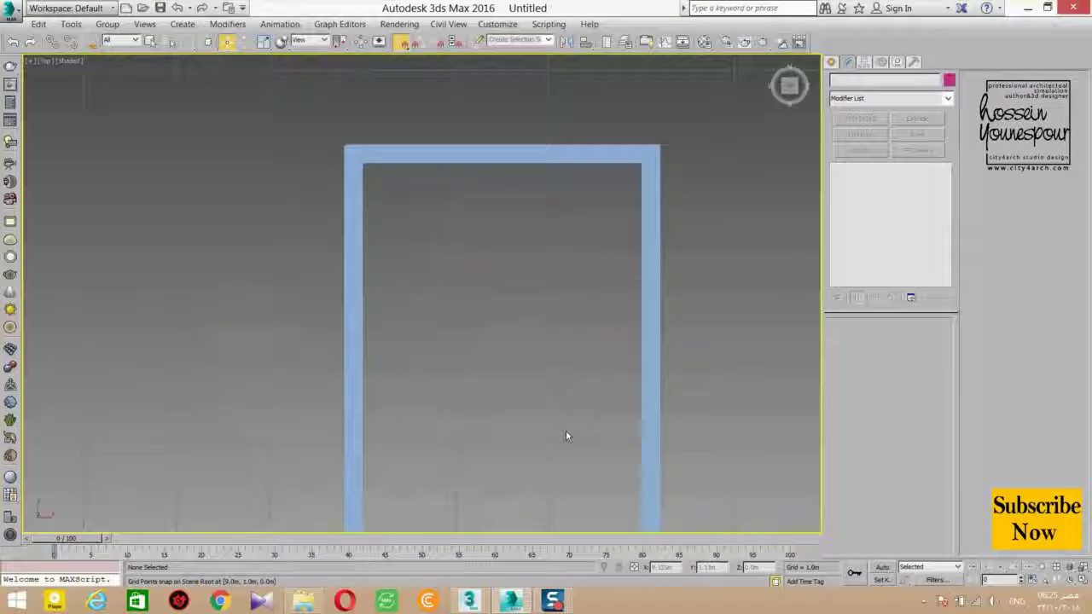
scroll(566, 430, "down", 4)
middle_click_drag(566, 430, 364, 344)
scroll(396, 397, "up", 2)
scroll(336, 387, "up", 3)
scroll(336, 387, "down", 3)
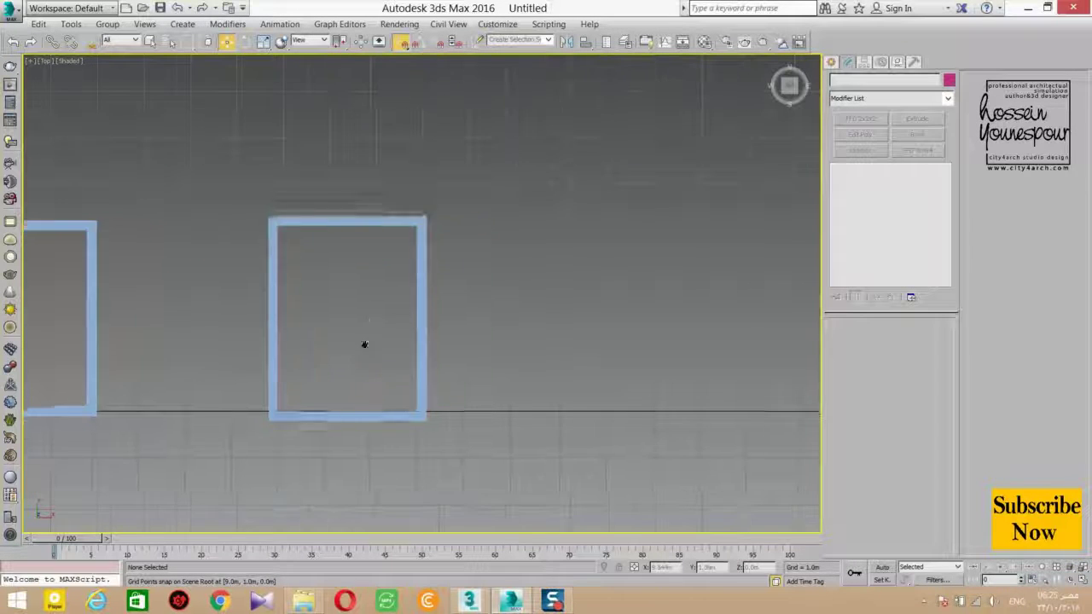
scroll(364, 344, "up", 2)
middle_click_drag(587, 284, 564, 301)
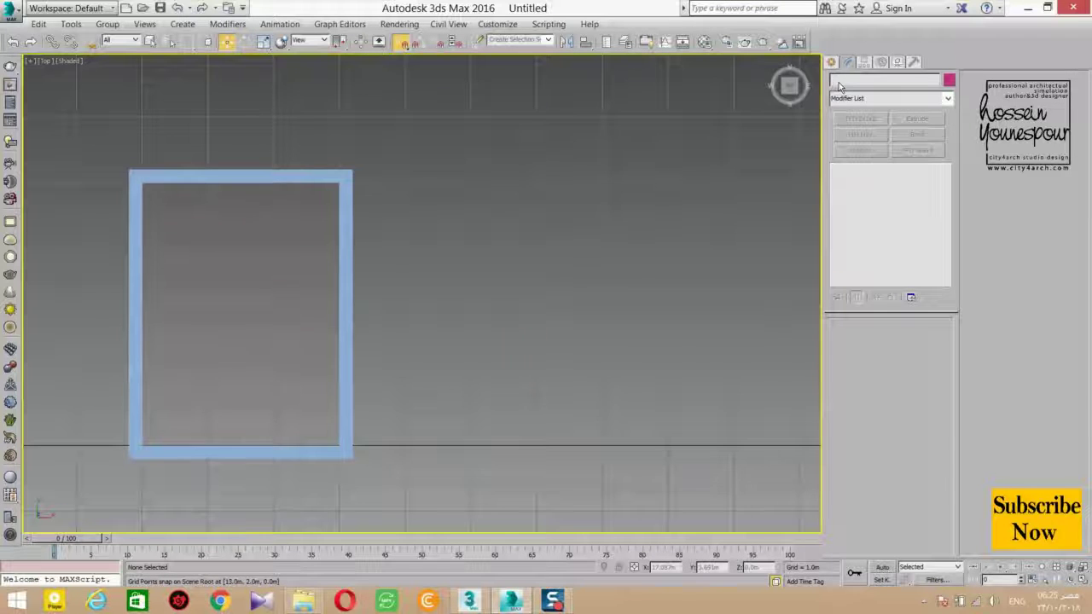
middle_click_drag(197, 334, 603, 274)
scroll(603, 274, "down", 2)
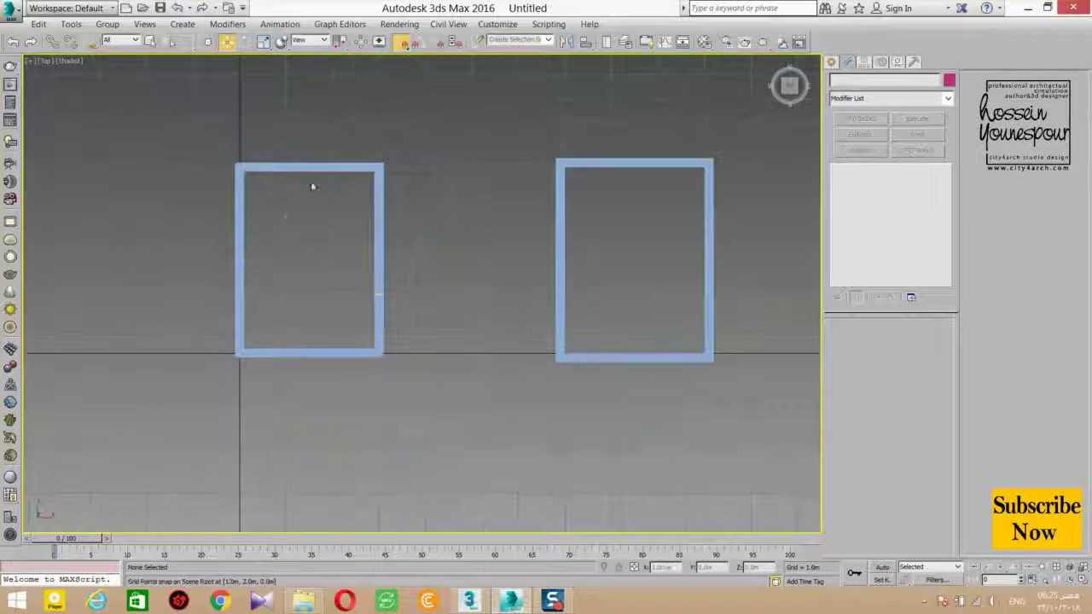
middle_click_drag(584, 192, 264, 227)
Draw a straight 2 m line along the X axis from X 13 m to X 15 m, beside the swept walls.
right_click(544, 235)
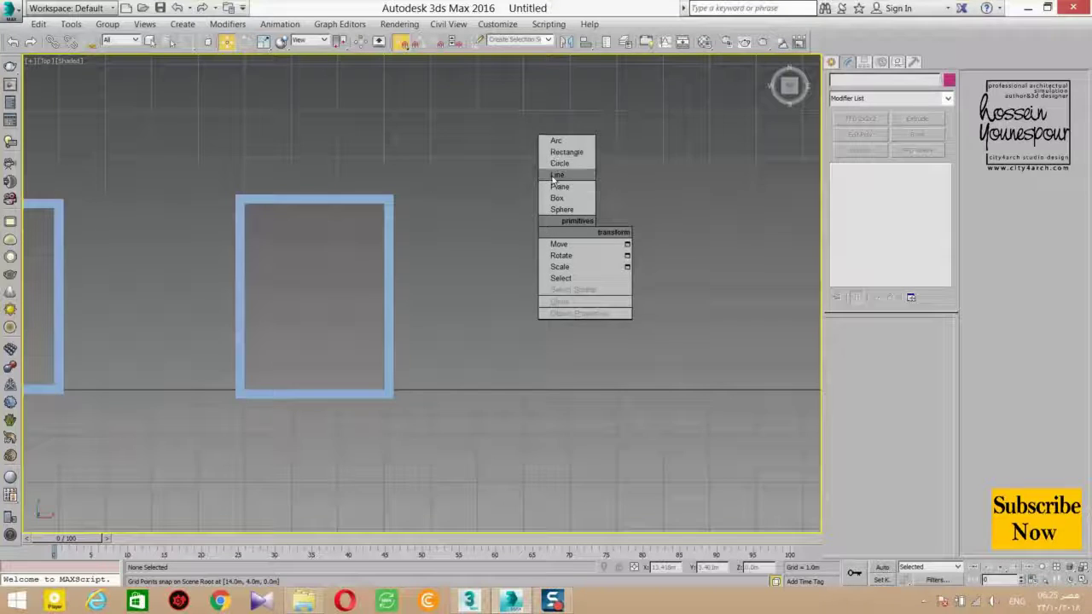
left_click(557, 176)
middle_click_drag(584, 391, 508, 359)
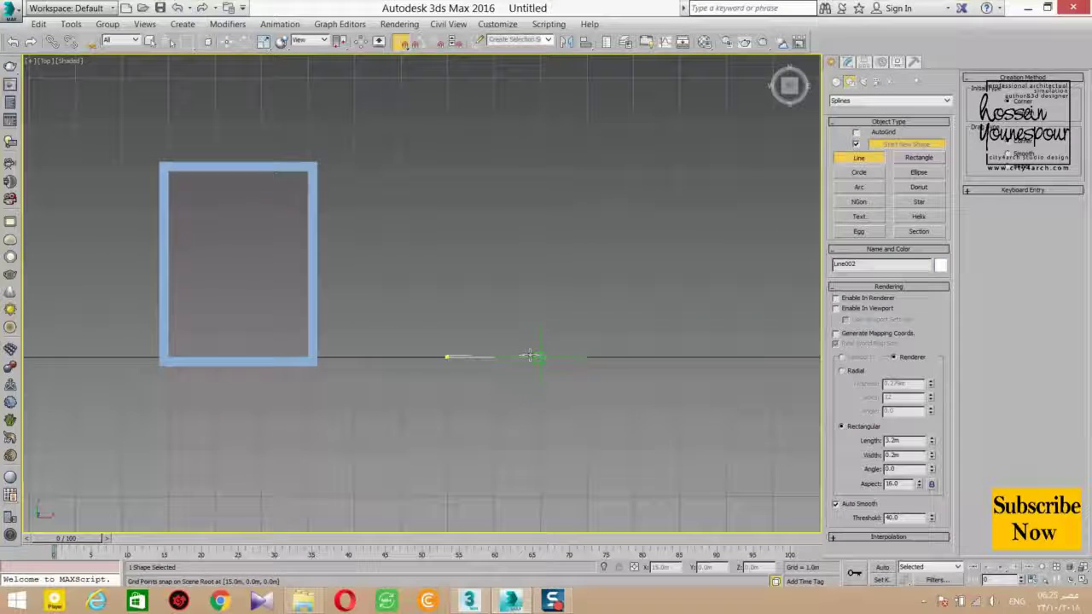
right_click(542, 356)
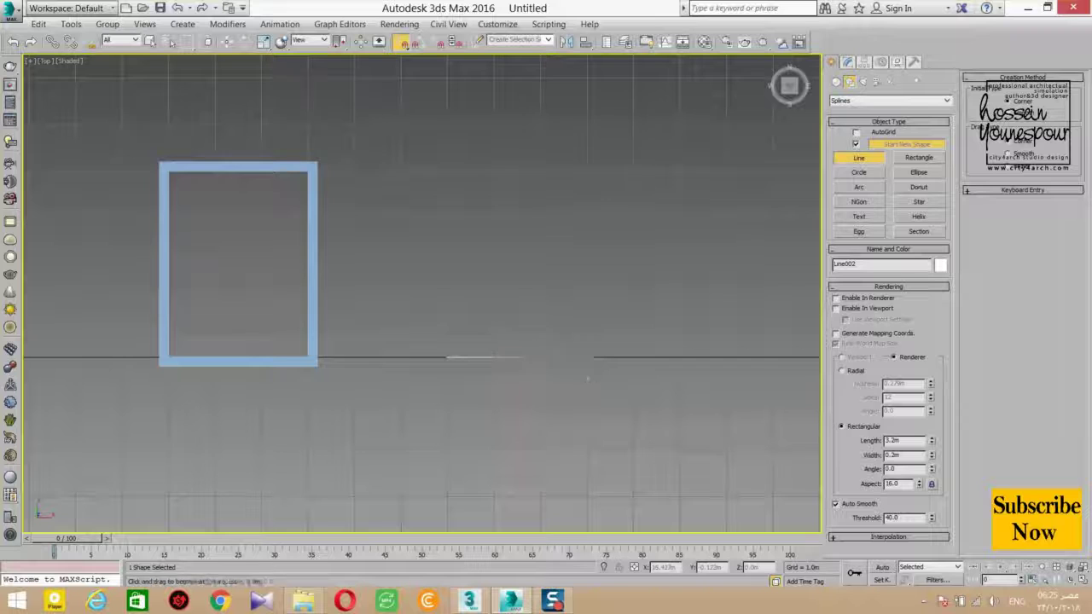
Draw an L-shaped open line from X 16 m, Y 0 to Y 4 m, with a 1 m return to X 15 m.
scroll(563, 344, "up", 2)
middle_click_drag(551, 345, 556, 368)
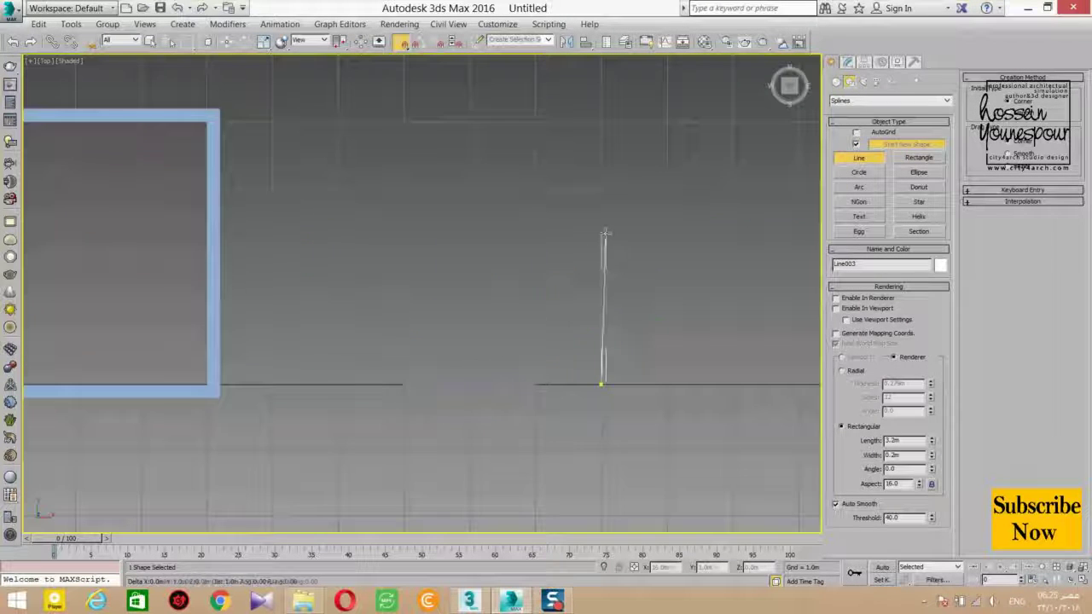
middle_click_drag(604, 232, 580, 256)
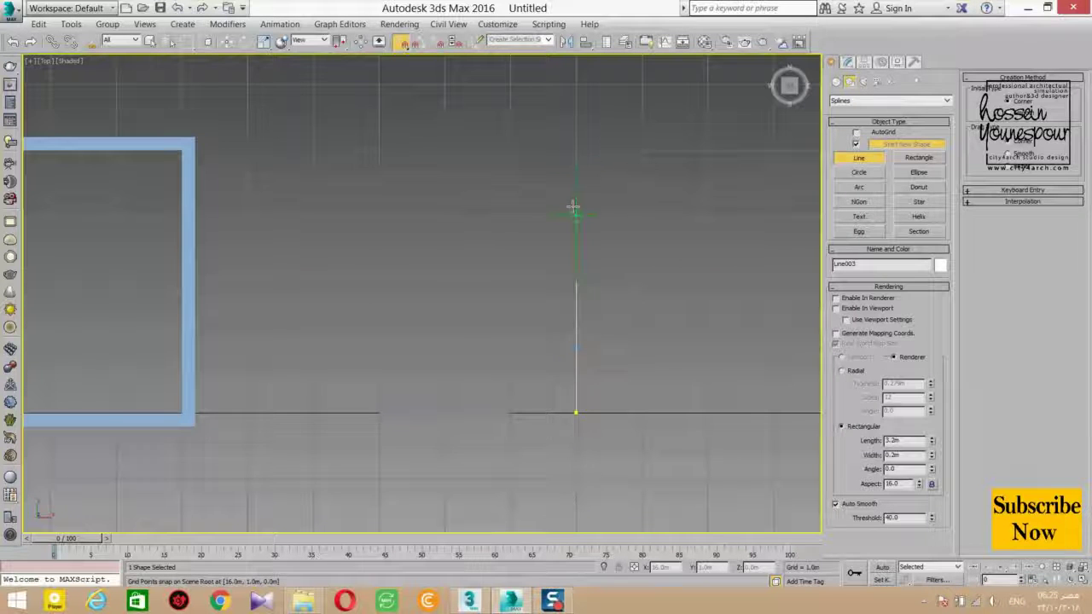
left_click(576, 151)
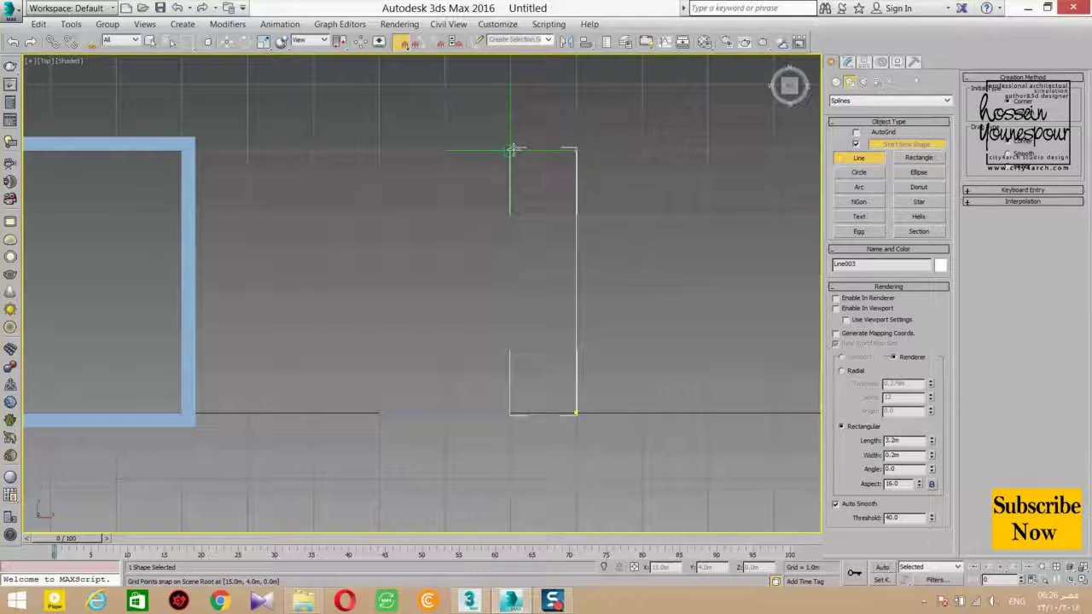
scroll(512, 149, "down", 3)
scroll(515, 150, "up", 4)
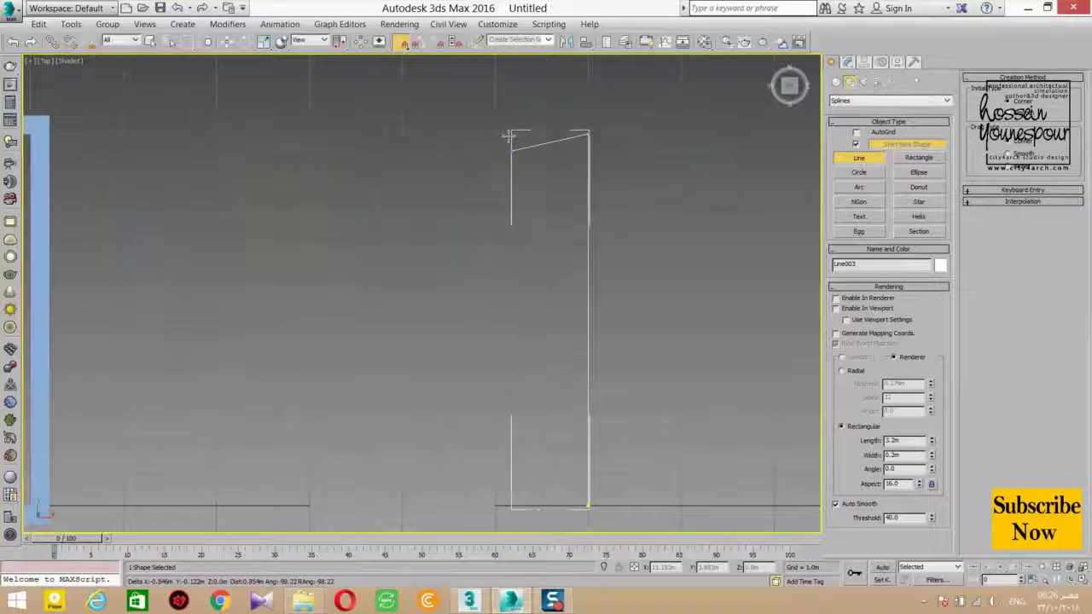
left_click(495, 135)
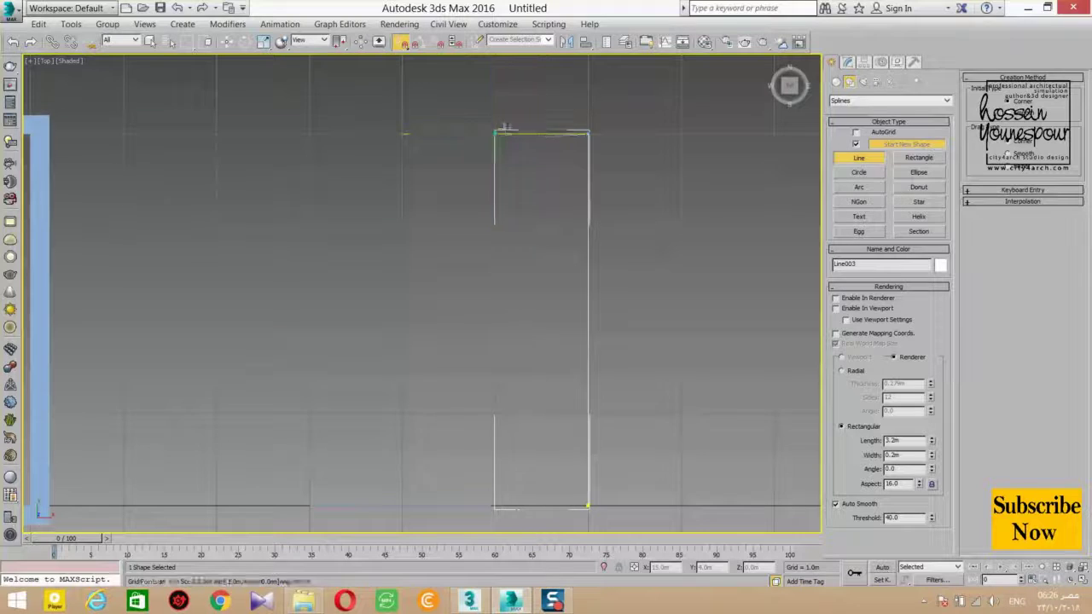
right_click(500, 138)
Draw a C-shaped open line with a 4 m side at X 12 m and 1 m returns to X 13 m at both ends.
scroll(494, 185, "down", 2)
middle_click_drag(490, 185, 507, 179)
left_click(383, 143)
left_click(316, 143)
left_click(315, 407)
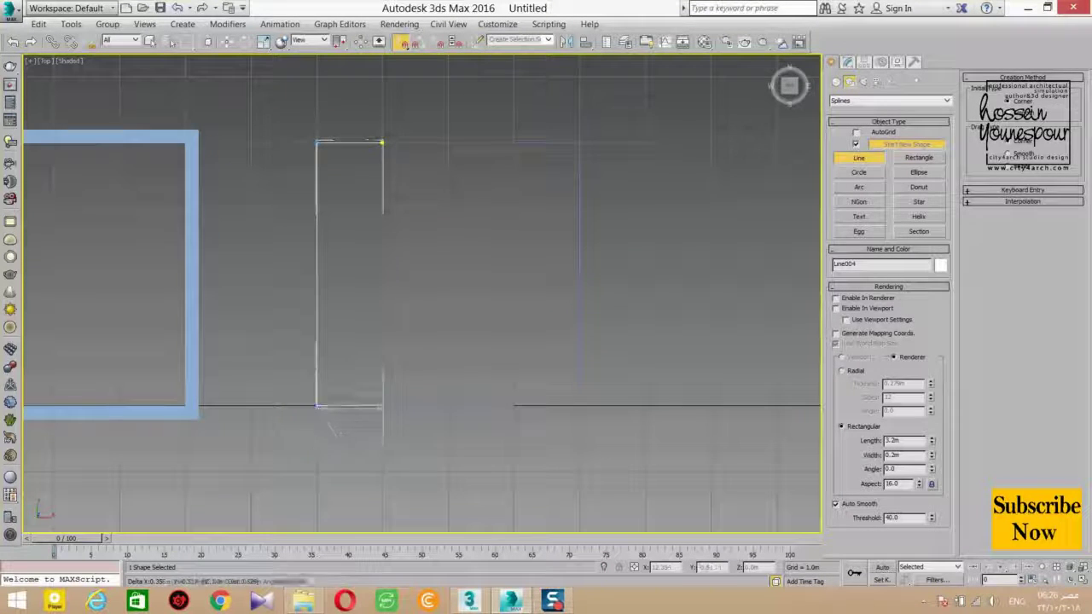
left_click(383, 406)
right_click(408, 380)
Hide the viewport grid, leave line drawing for the Move tool and select the straight line on the X axis.
middle_click_drag(514, 252, 555, 278)
key("g")
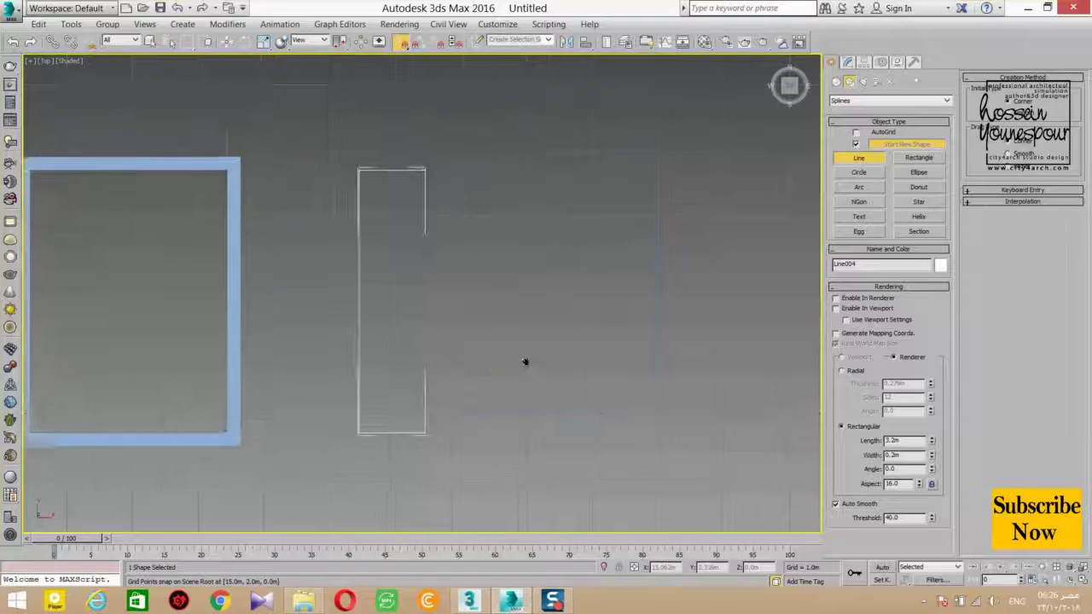
key("w")
key("Delete")
left_click_drag(458, 433, 456, 437)
scroll(456, 478, "up", 2)
middle_click_drag(455, 520, 404, 451)
scroll(414, 443, "down", 2)
left_click(430, 417)
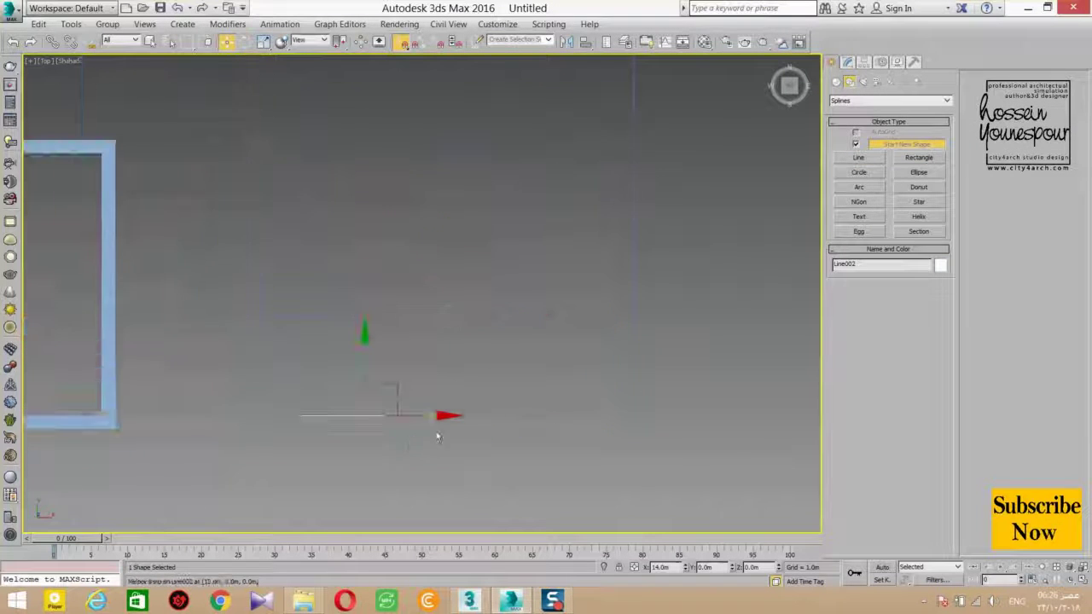
Inspect the separate line shapes in the Top and Perspective views by selecting them individually.
left_click_drag(562, 249, 461, 277)
left_click_drag(341, 133, 268, 235)
scroll(314, 428, "up", 2)
scroll(335, 463, "down", 2)
middle_click_drag(352, 446, 428, 431)
key("p")
left_click(509, 313)
middle_click_drag(472, 383, 492, 395, "alt")
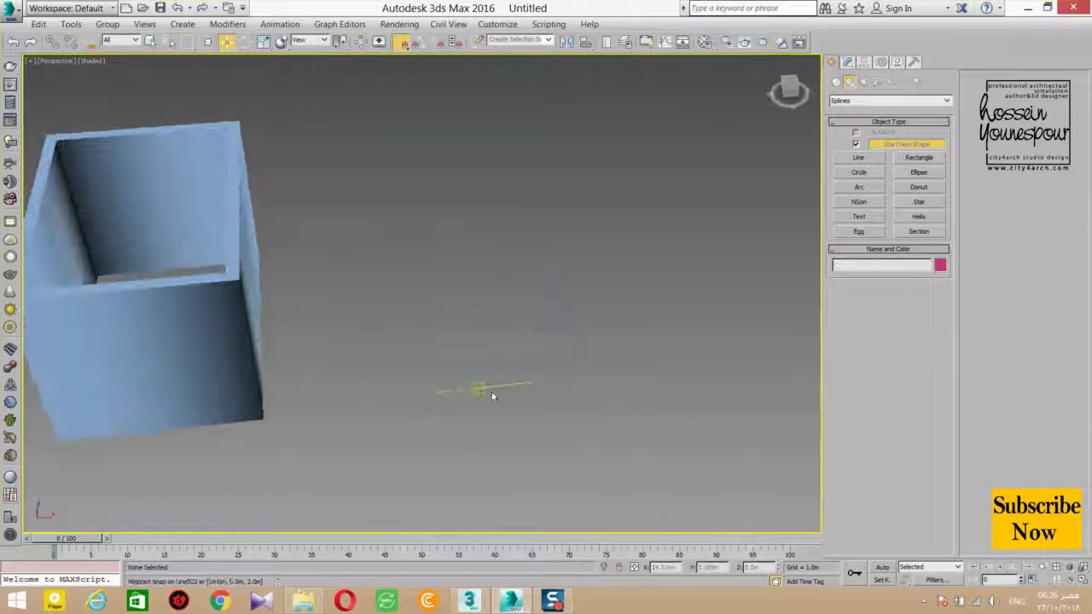
left_click(478, 388)
left_click(555, 263)
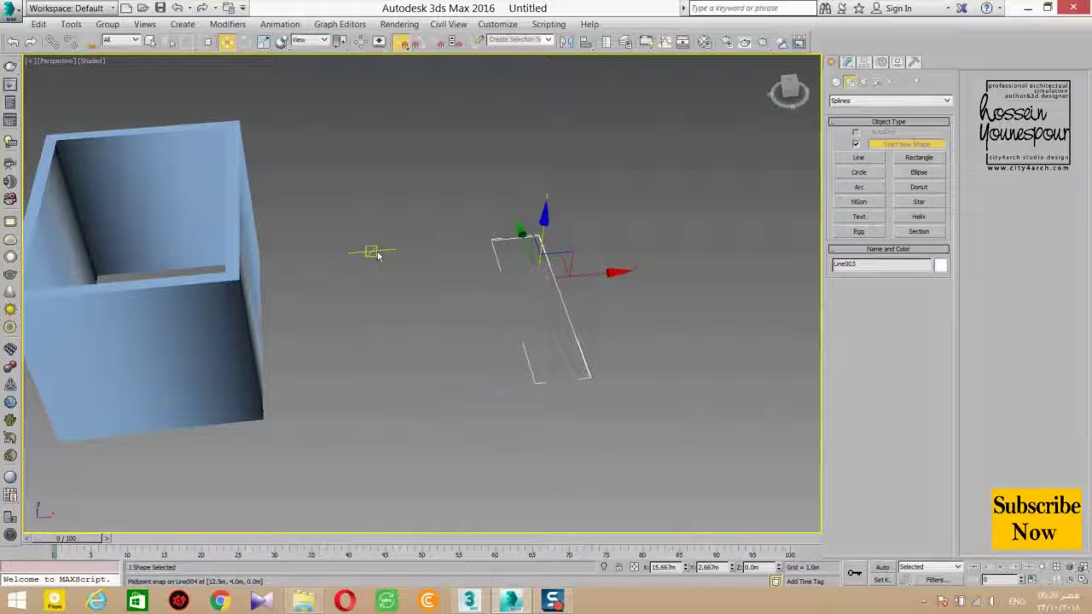
left_click(598, 244)
middle_click_drag(622, 261, 616, 262, "alt")
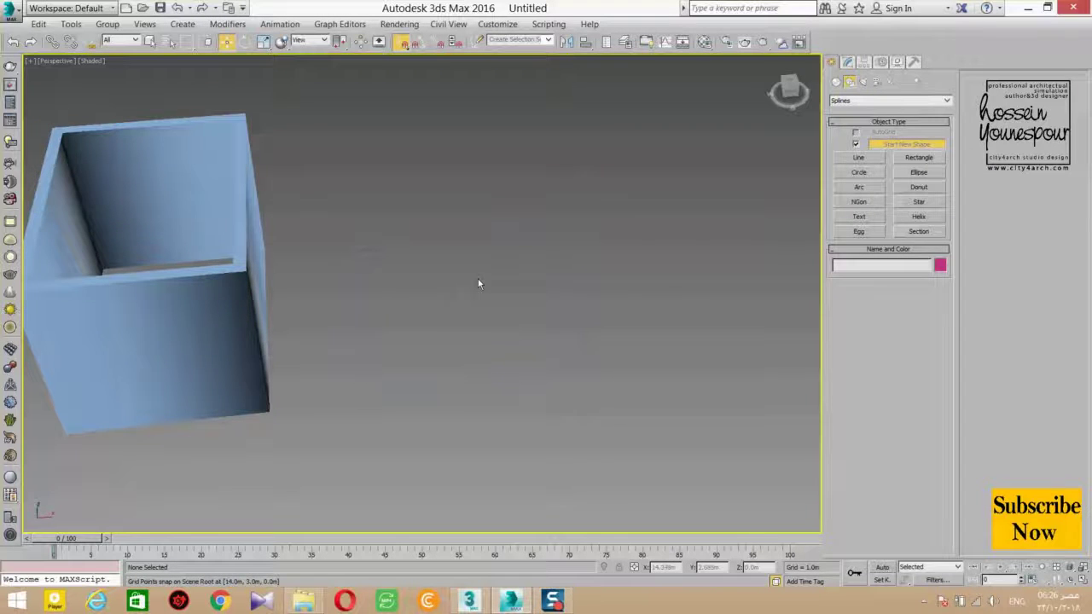
Select all three line shapes together and group them under the default name.
left_click_drag(606, 167, 349, 473)
left_click(107, 23)
left_click(117, 40)
key("Return")
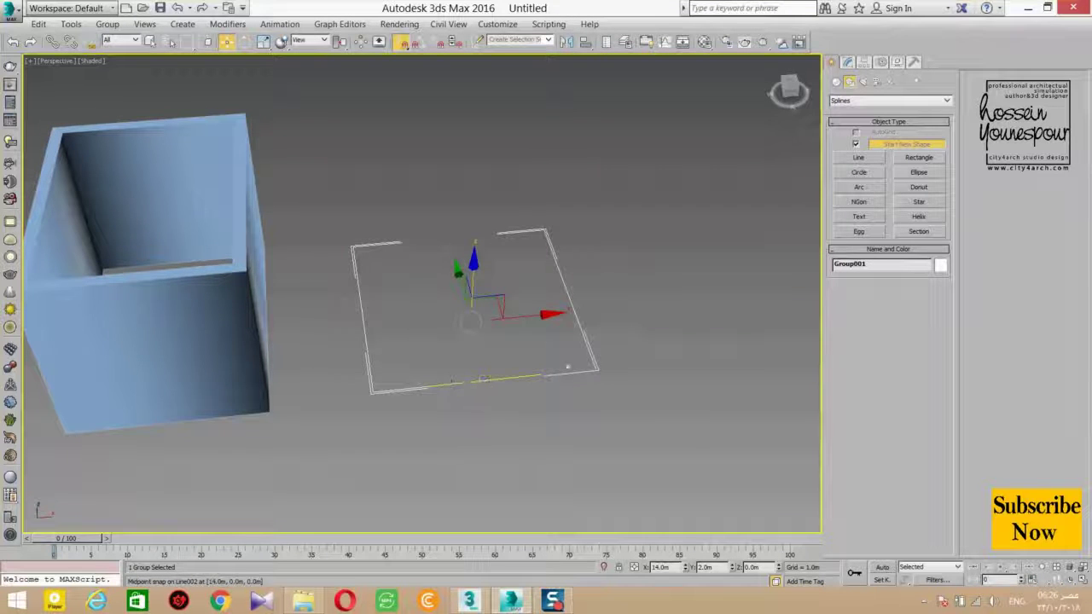
scroll(555, 384, "up", 3)
scroll(588, 410, "down", 5)
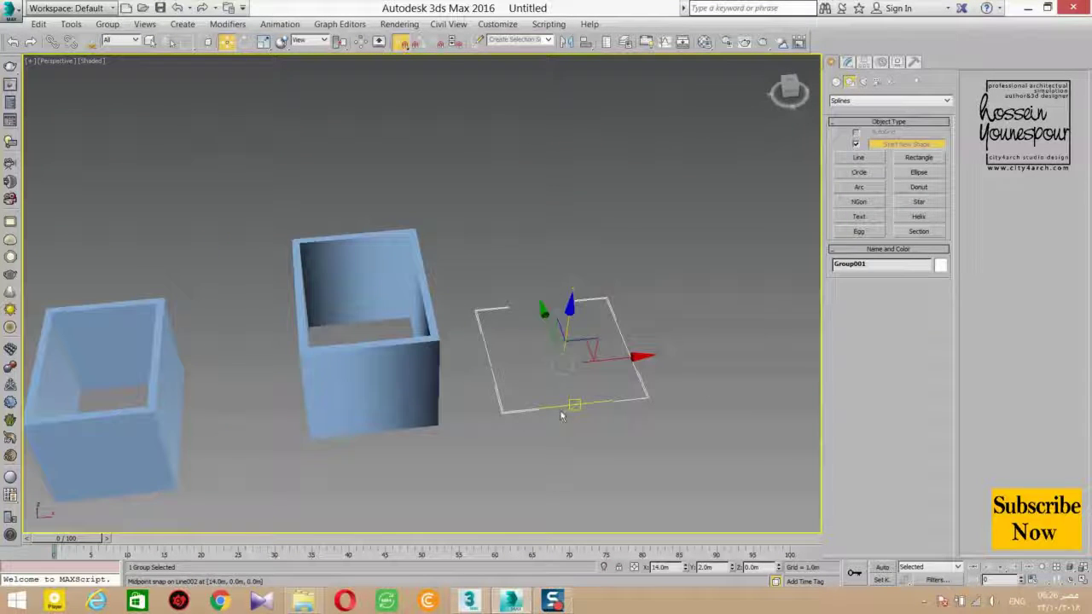
Ungroup the three line shapes and select them individually to check that each one is a separate object again.
left_click(108, 24)
left_click(116, 57)
left_click(573, 232)
left_click(586, 411)
left_click(547, 232)
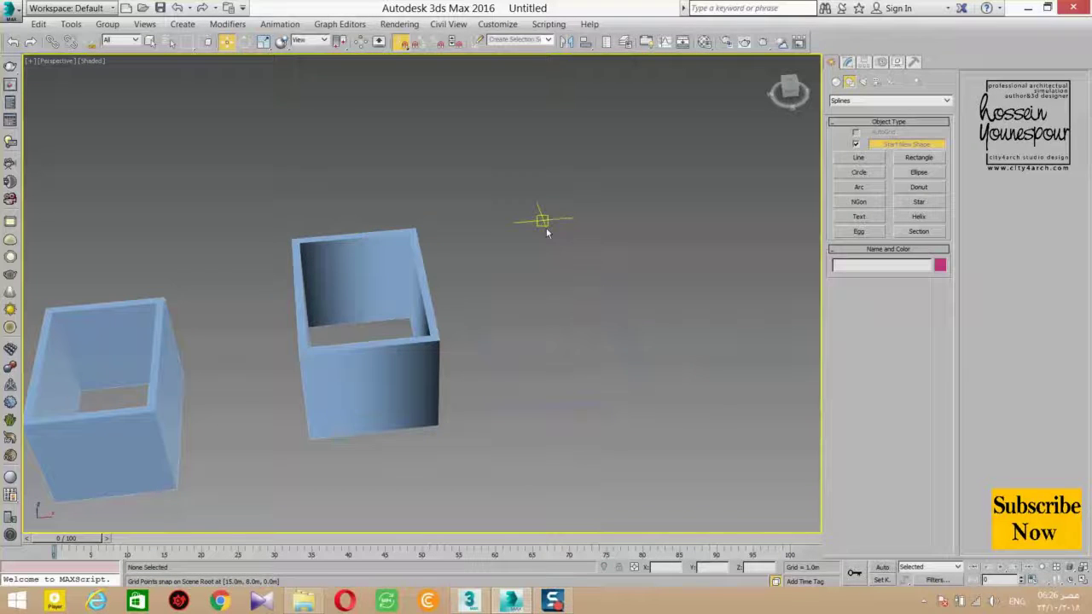
left_click(490, 311)
left_click(590, 403)
left_click(631, 371)
middle_click_drag(631, 371, 660, 345)
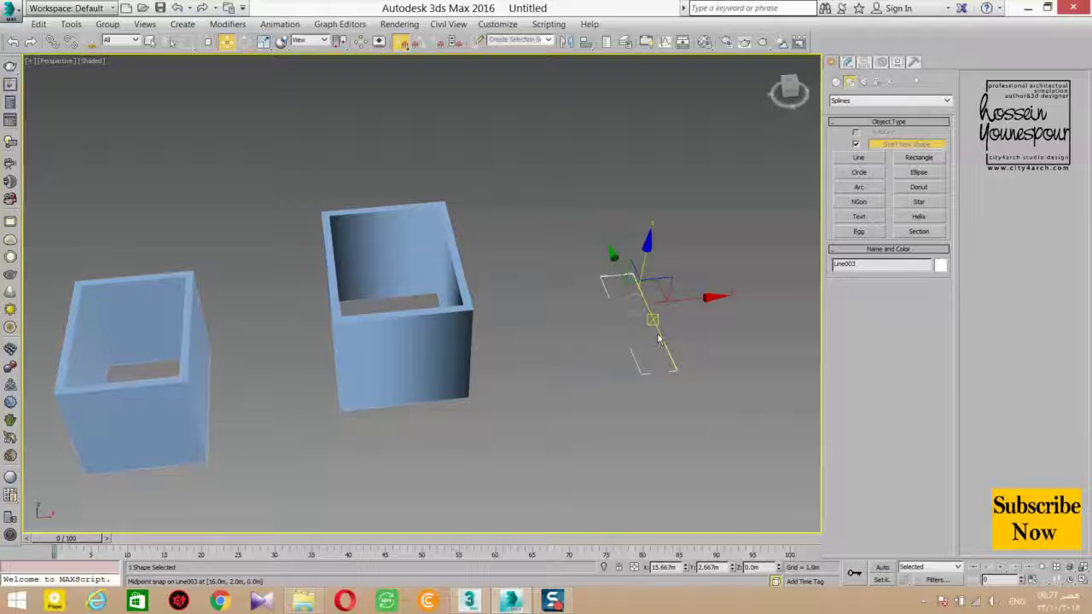
middle_click_drag(591, 402, 527, 405)
scroll(526, 405, "up", 3)
Attach the straight line and the opposite C-shaped line to the C-shaped line at X 12 m.
left_click(424, 283)
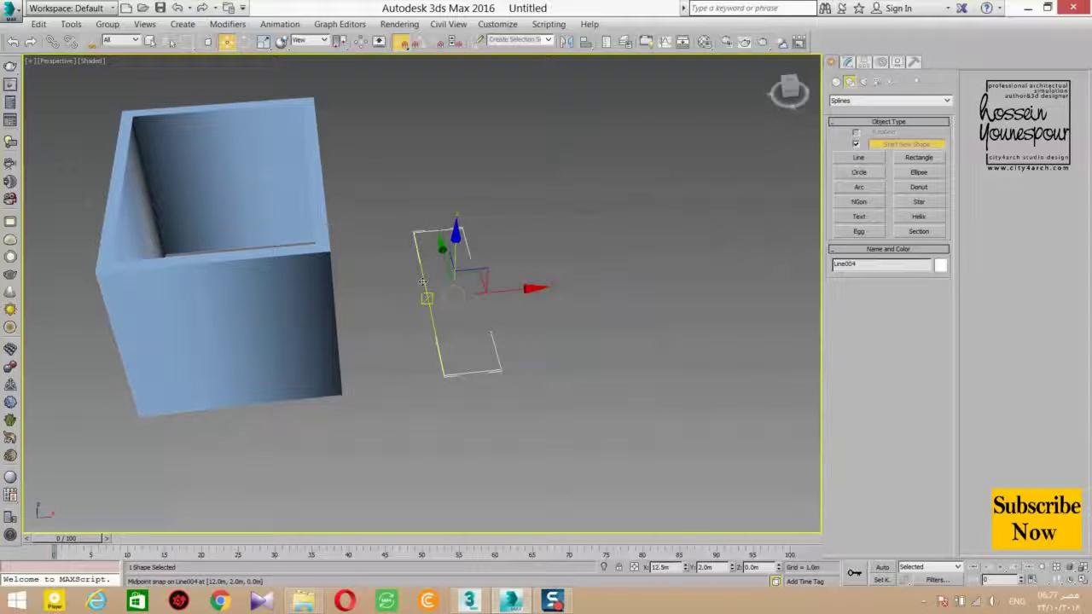
left_click(847, 61)
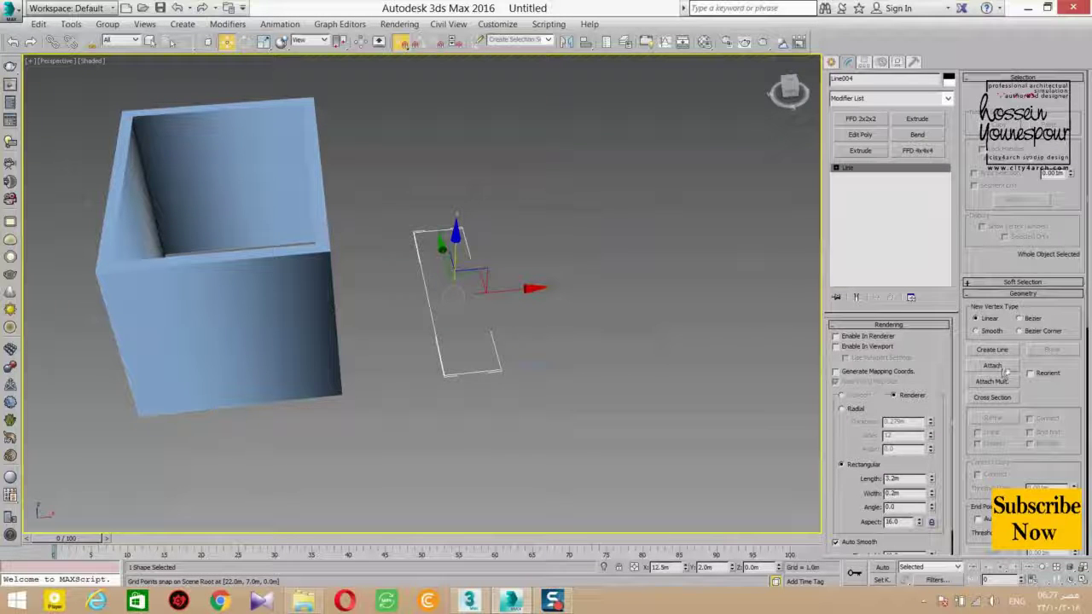
right_click(430, 290)
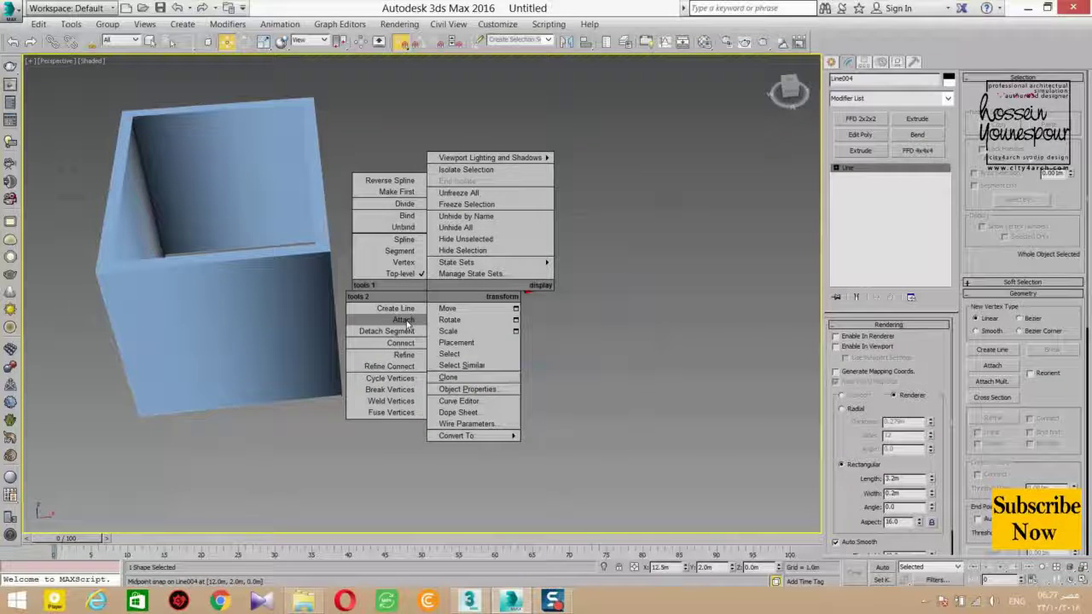
left_click(404, 320)
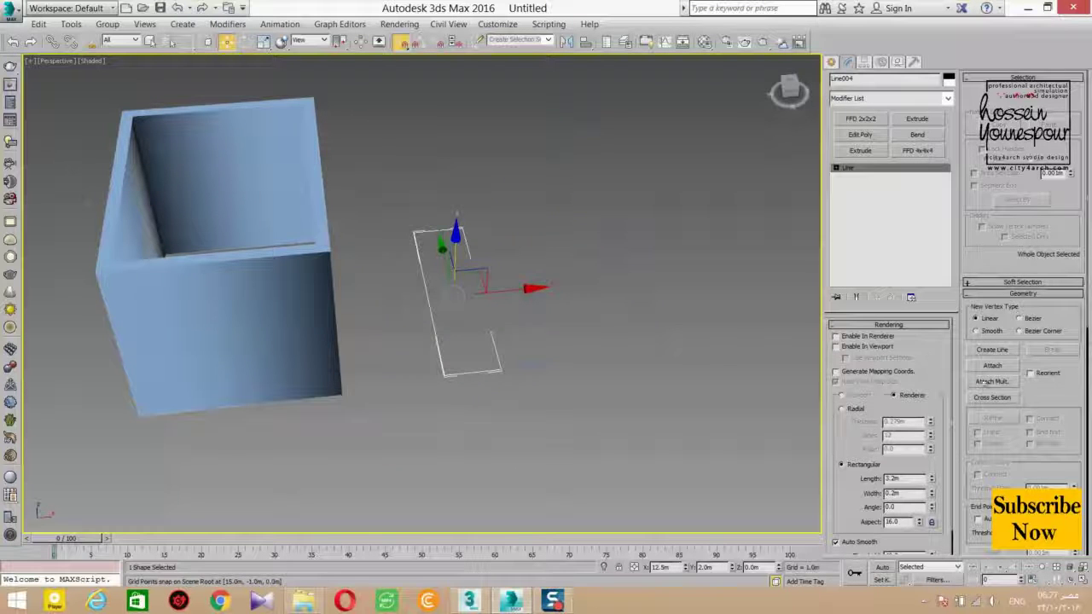
left_click(546, 361)
left_click(643, 298)
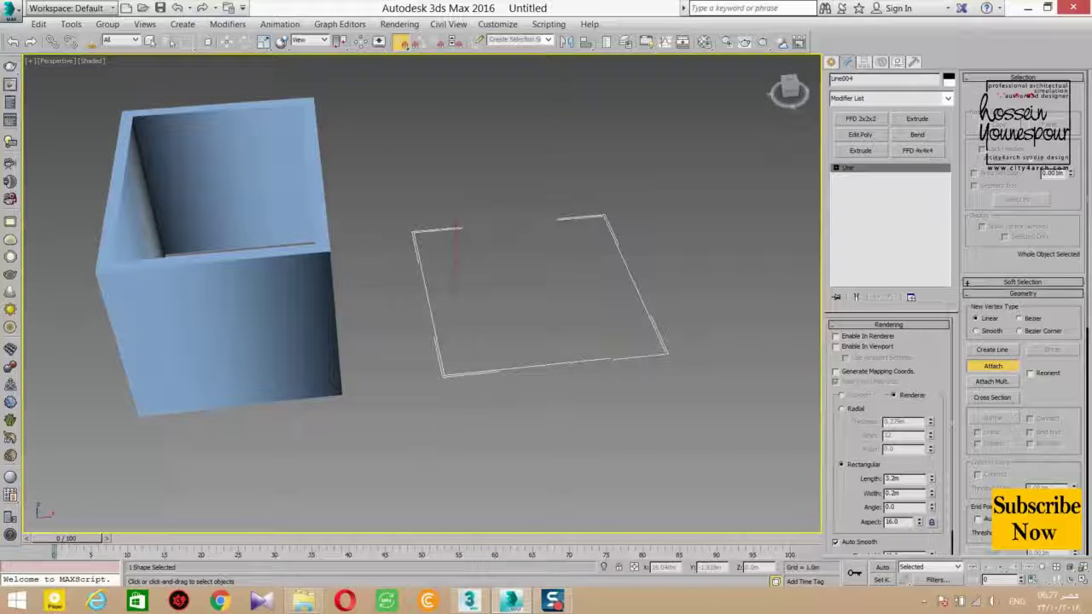
left_click(992, 366)
left_click(755, 264)
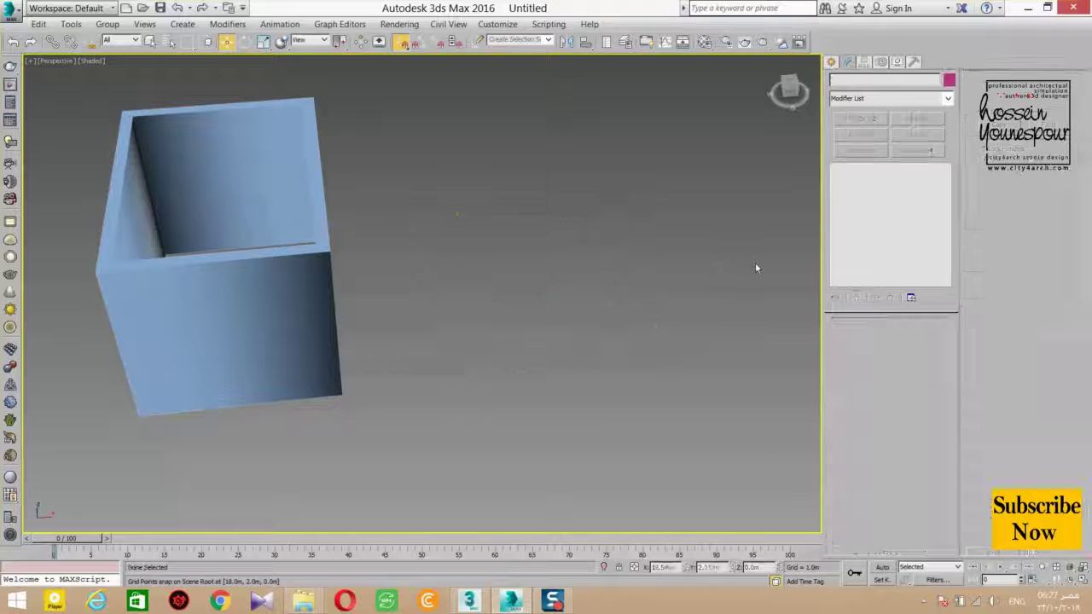
Reselect the attached outline, leave Attach mode and examine its lines and gaps in the Perspective view.
left_click_drag(755, 262, 551, 369)
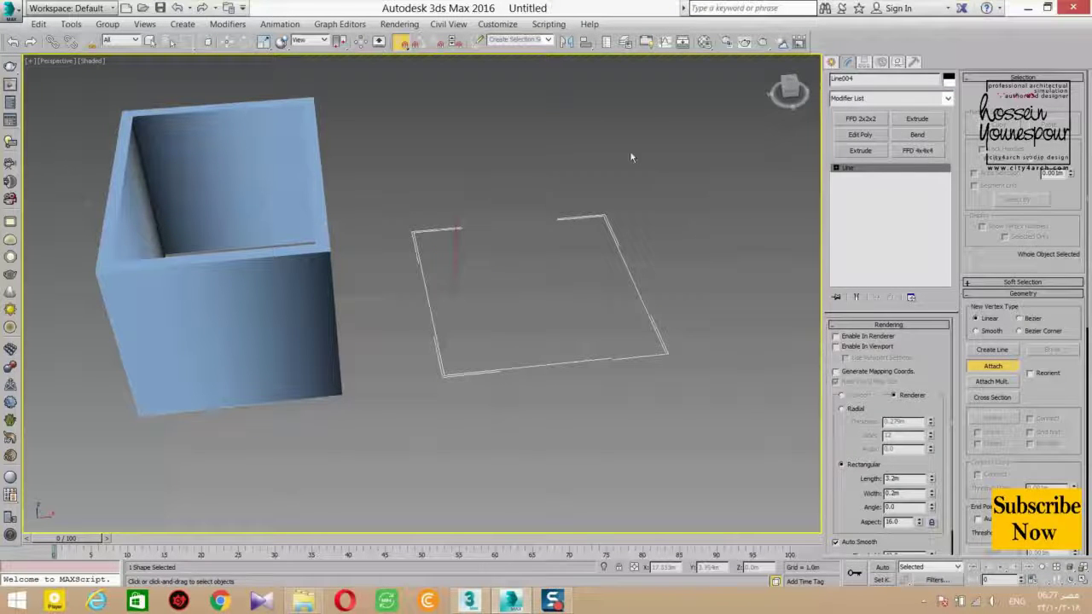
key("w")
middle_click_drag(657, 223, 636, 247)
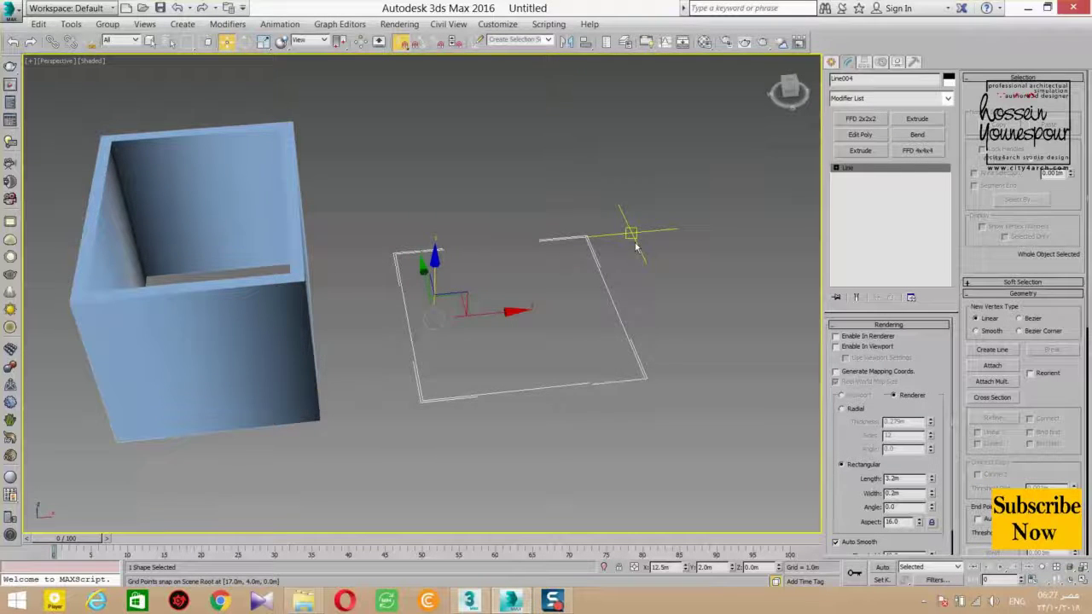
middle_click_drag(636, 248, 613, 258)
left_click(988, 364)
left_click(980, 370)
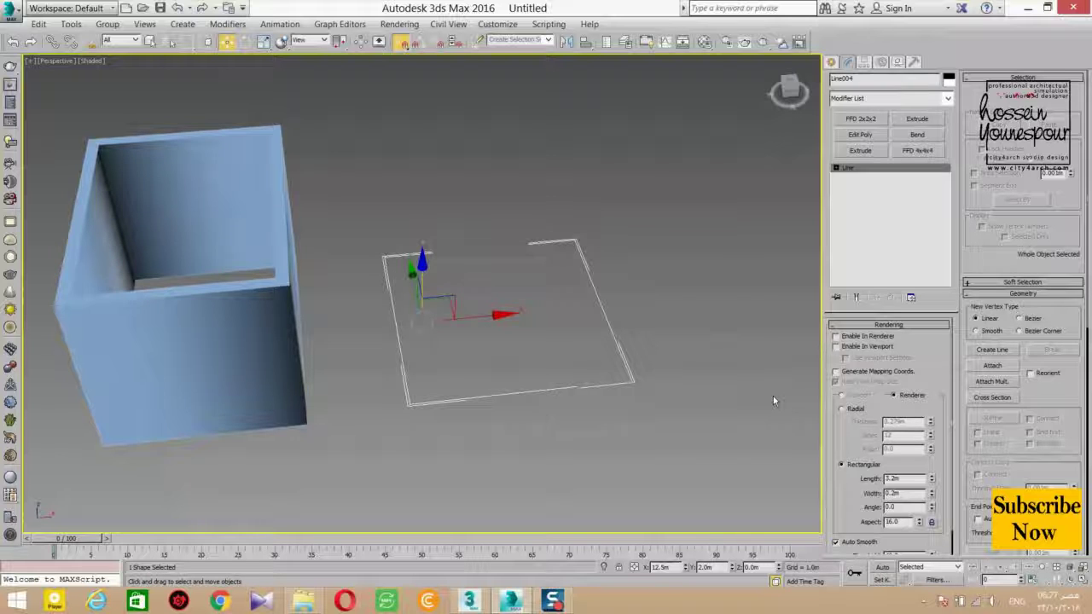
middle_click_drag(750, 404, 622, 436, "alt")
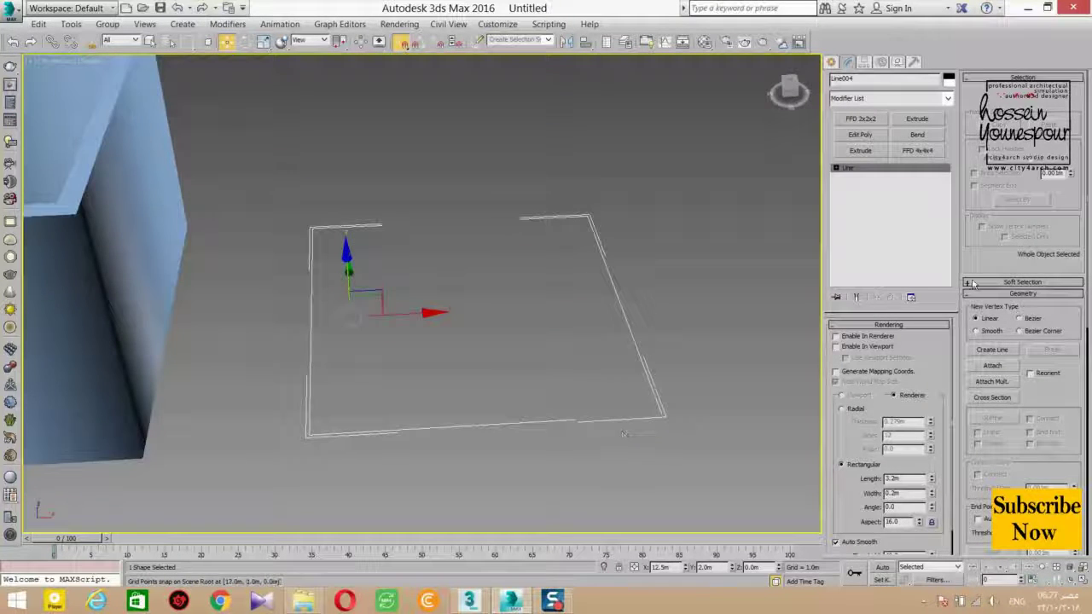
scroll(581, 293, "down", 5)
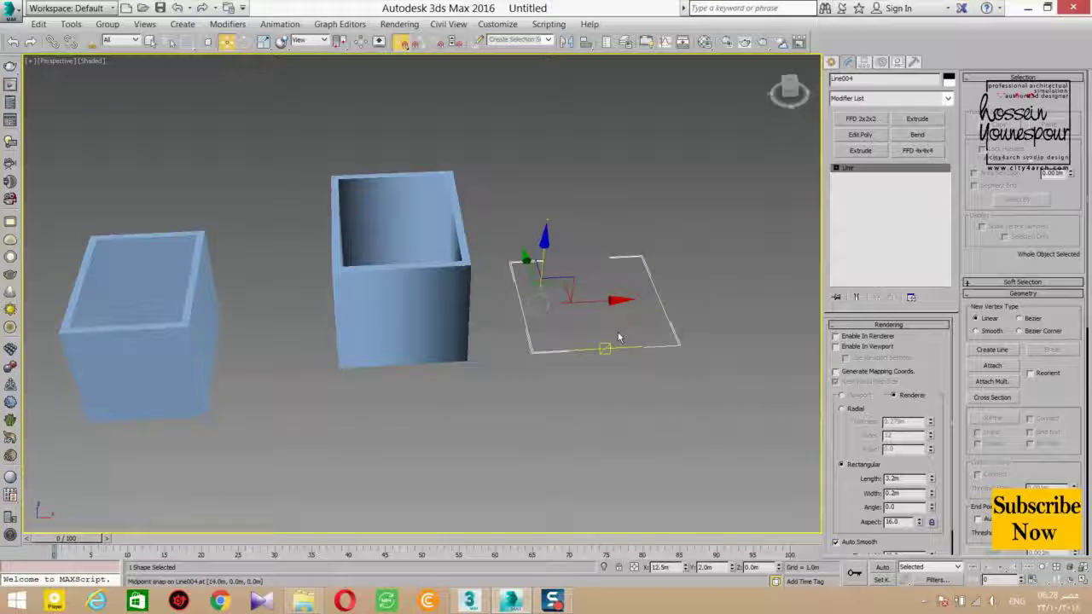
Select the swept rectangular walls and try to copy their Sweep modifier onto the attached outline.
key("Delete")
left_click(458, 332)
middle_click_drag(500, 303, 461, 317)
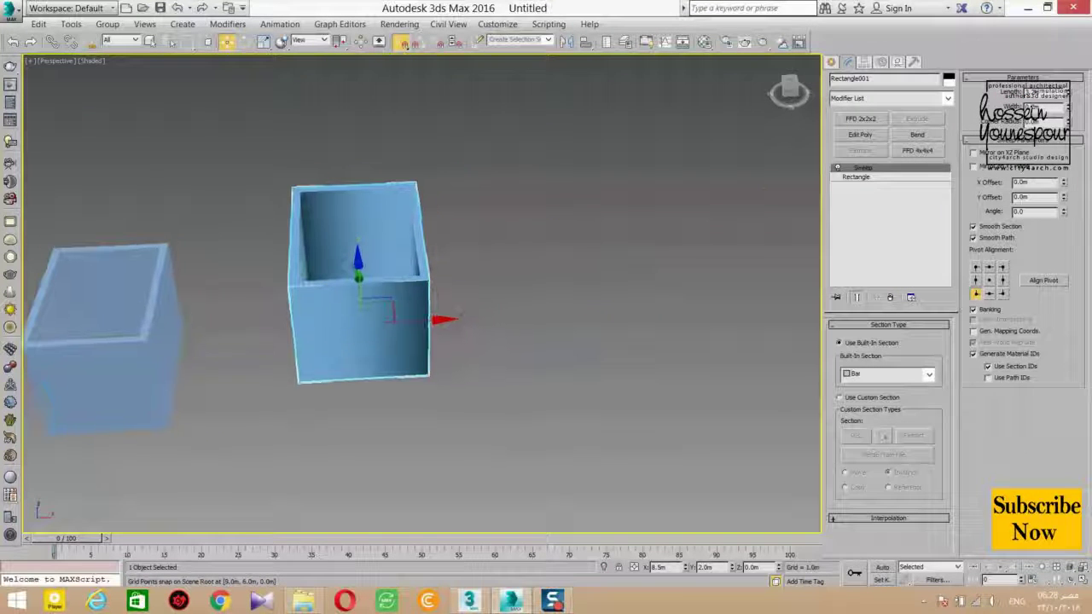
left_click_drag(857, 169, 529, 369)
middle_click_drag(675, 208, 534, 239, "alt")
scroll(484, 305, "down", 5)
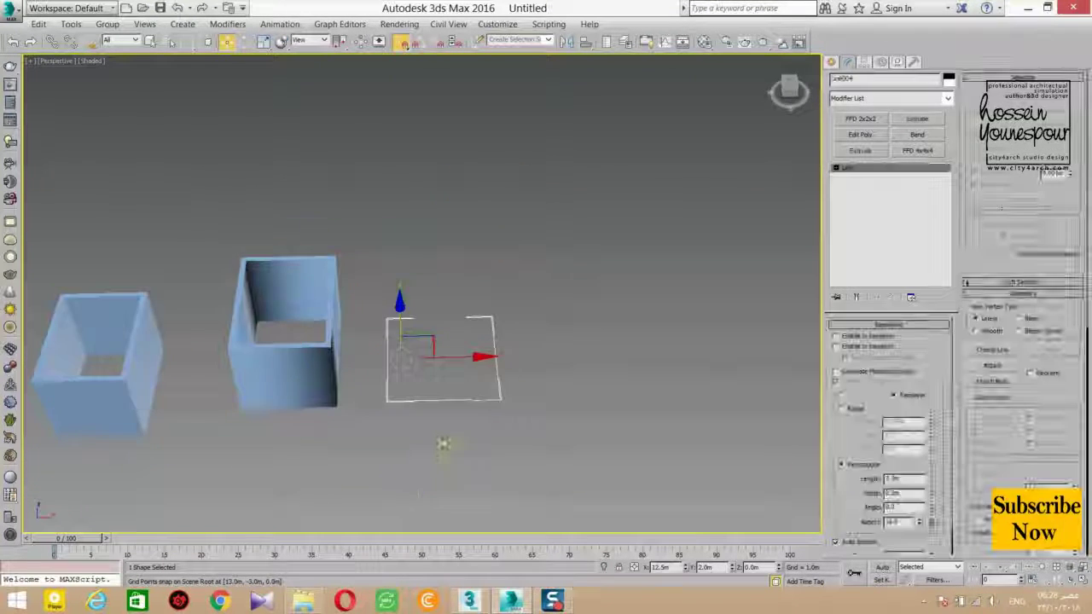
middle_click_drag(446, 443, 407, 389, "alt")
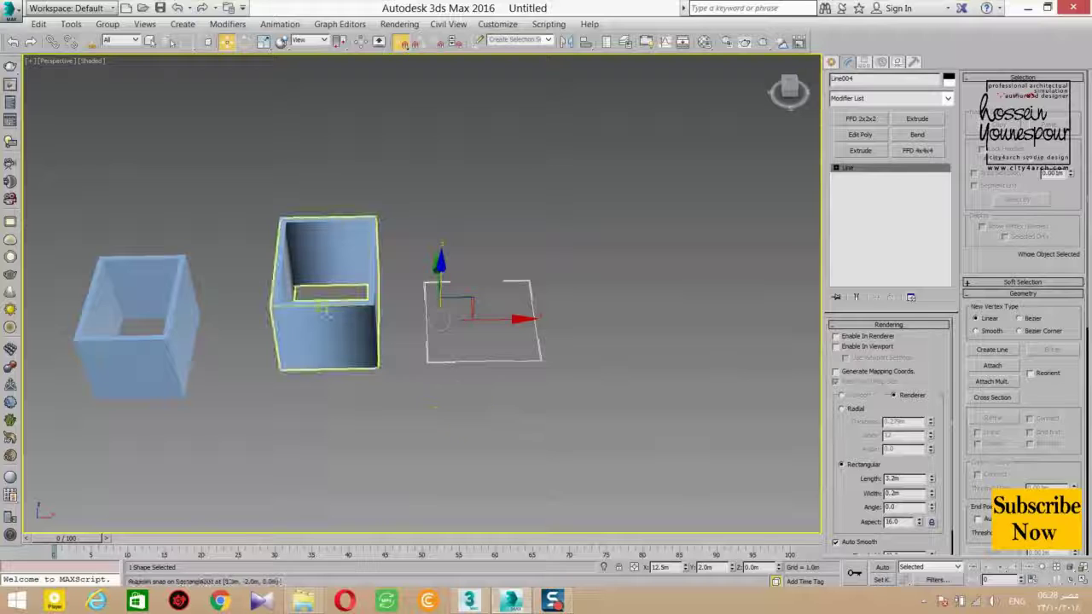
Copy the Sweep modifier from the closed rectangular walls to the attached open outline to form walls with gaps.
left_click(351, 319)
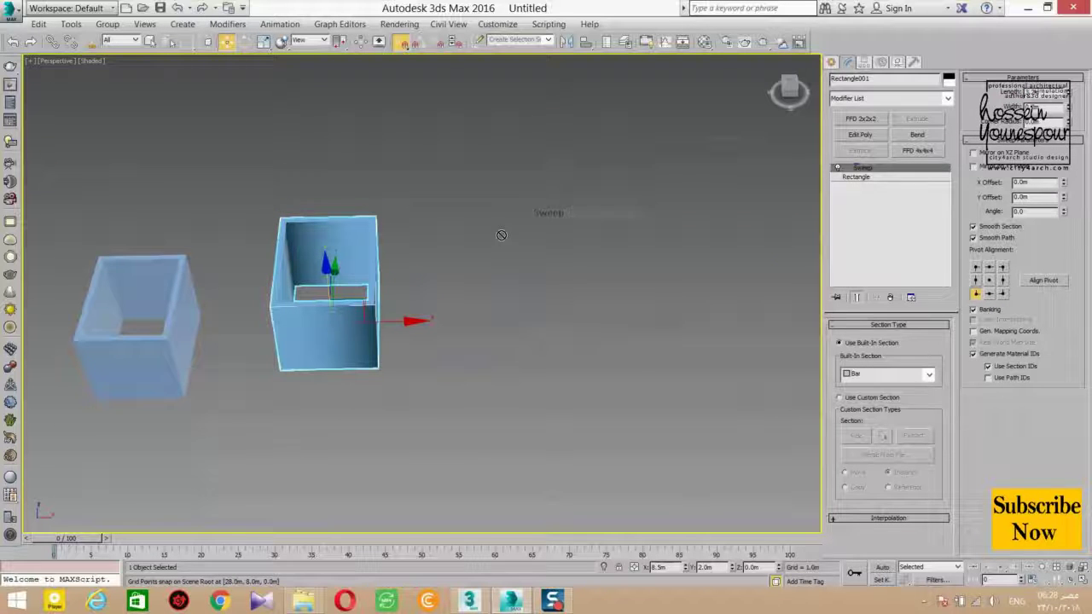
left_click_drag(432, 357, 434, 366)
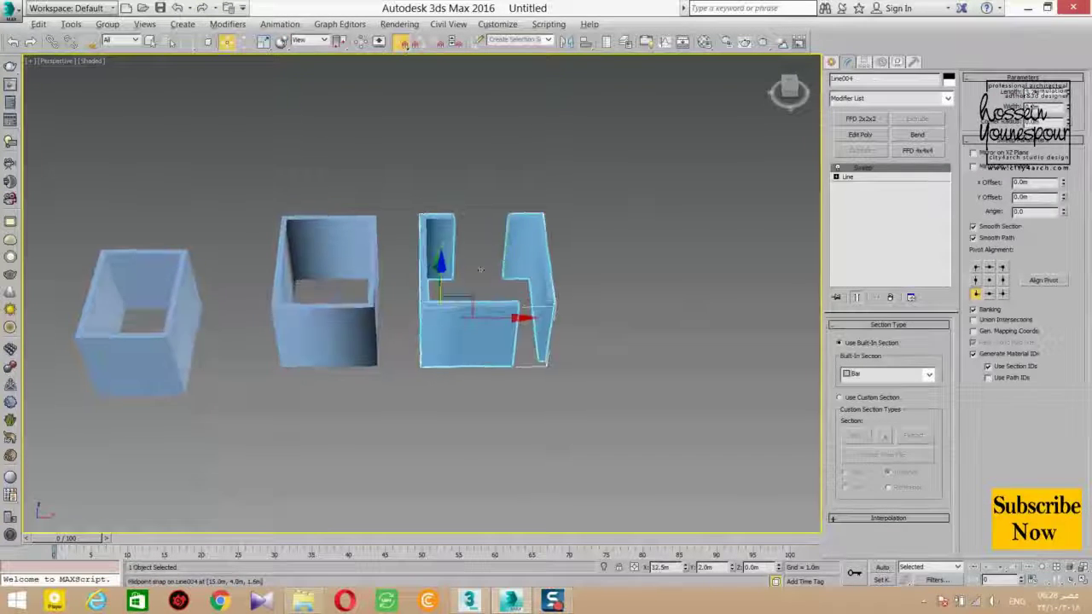
scroll(480, 270, "up", 4)
middle_click_drag(480, 270, 566, 298, "alt")
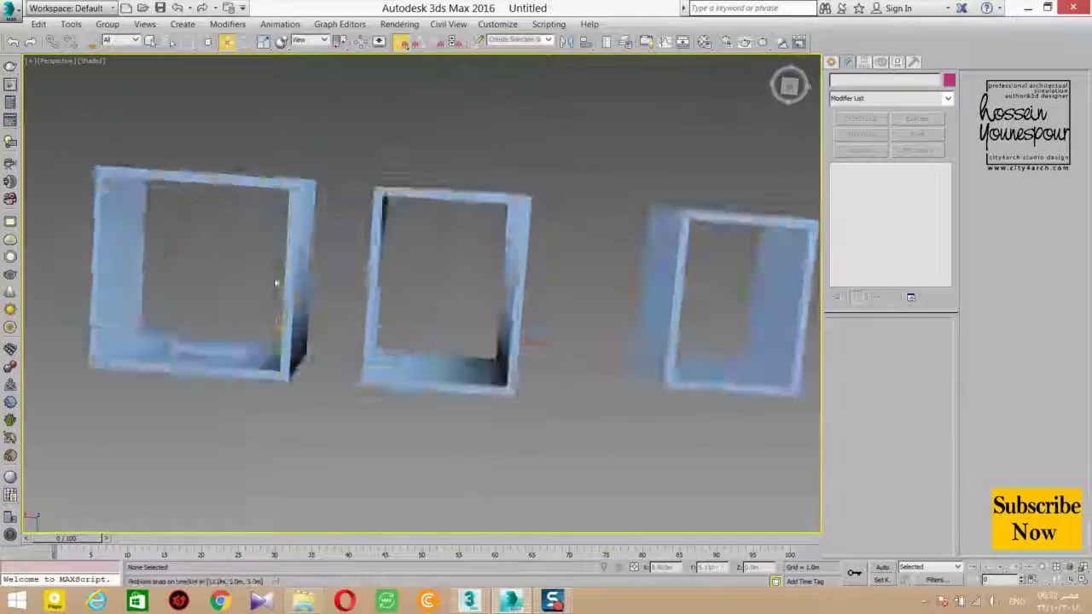
Draw a snapped rectangle spline along the inner top edges of the walls with door and window openings, at Z 3.2 m.
middle_click_drag(275, 285, 427, 383, "alt")
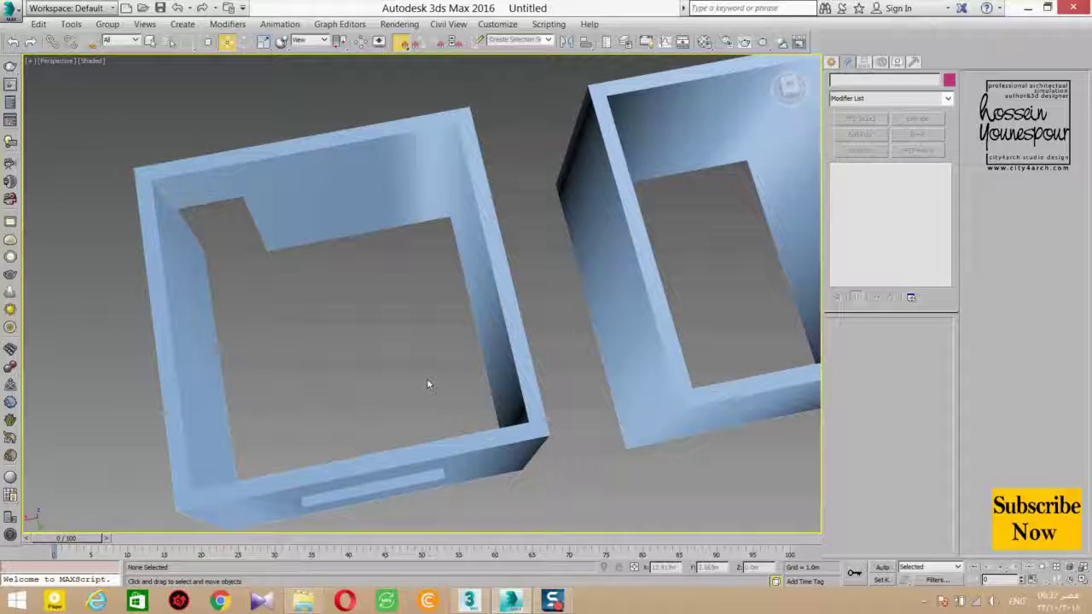
middle_click_drag(428, 378, 502, 214, "alt")
scroll(493, 254, "down", 4)
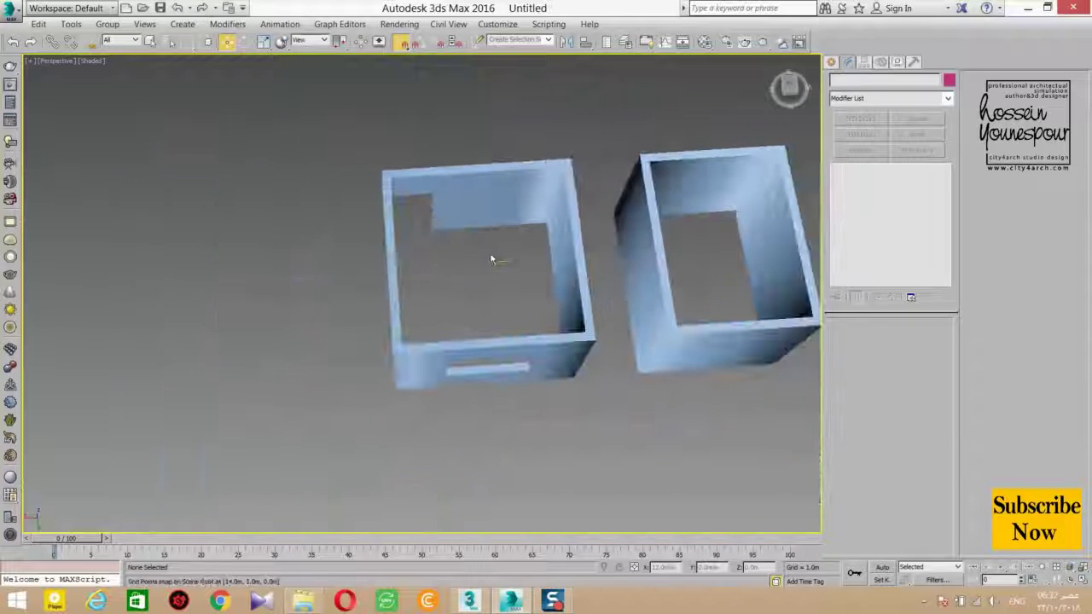
middle_click_drag(503, 258, 419, 285)
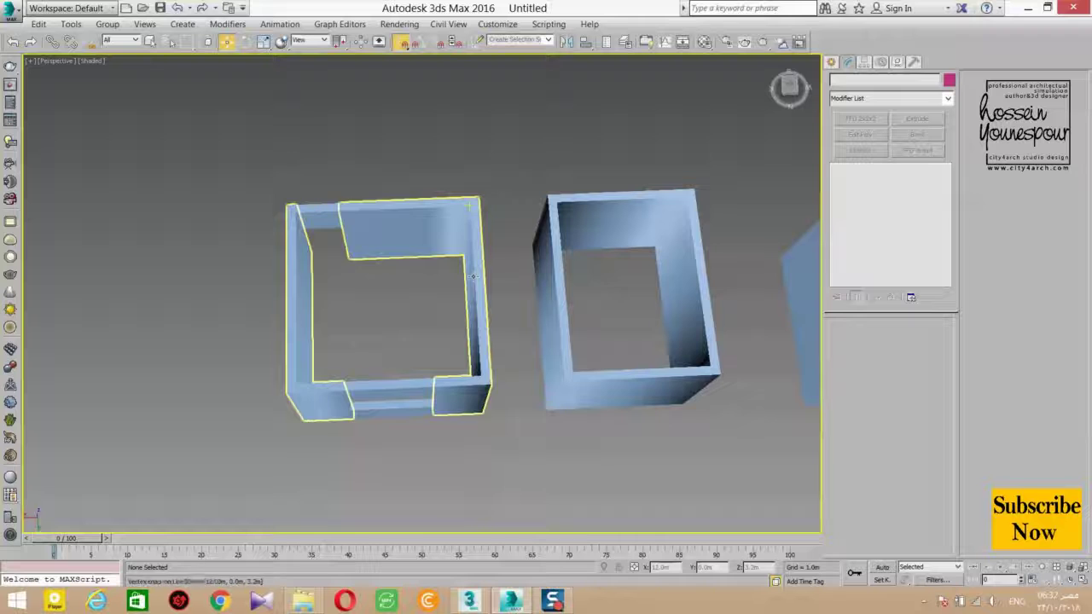
middle_click_drag(358, 333, 368, 280)
right_click(358, 247)
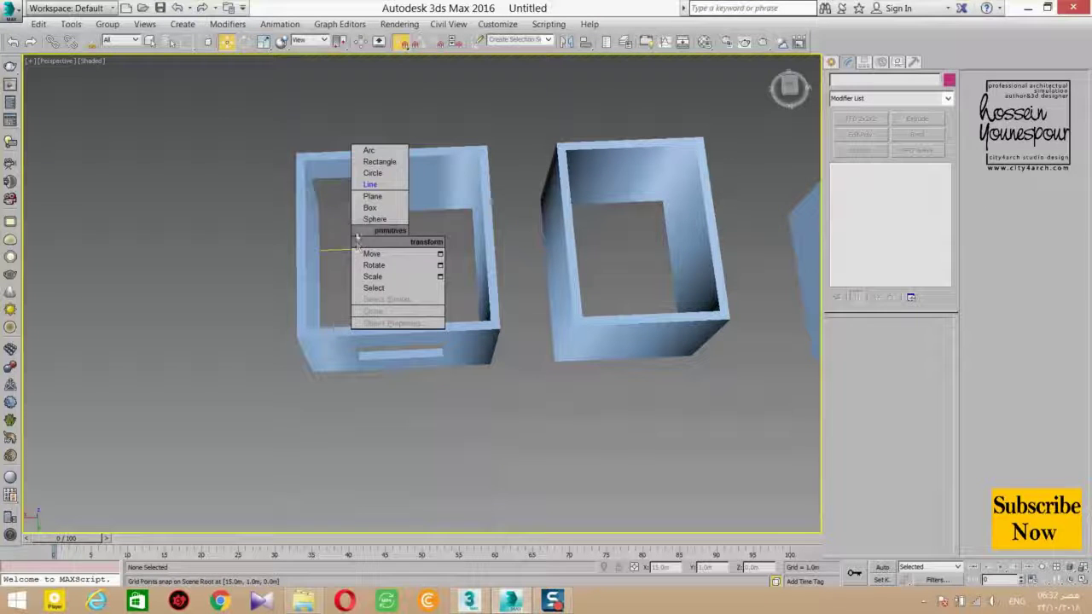
left_click(376, 159)
middle_click_drag(404, 236, 429, 237, "alt")
left_click_drag(476, 137, 320, 324)
scroll(385, 293, "up", 4)
mouse_move(385, 293)
middle_mouse_down("alt")
mouse_move(517, 245)
mouse_move(465, 235)
mouse_move(429, 192)
middle_mouse_up("alt")
key("w")
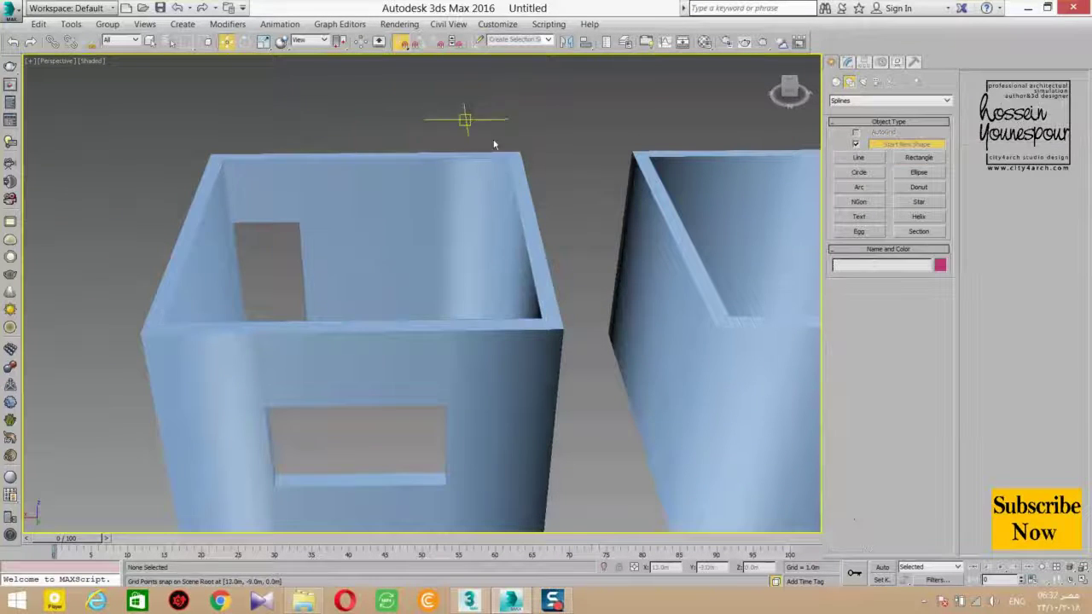
Clear the selection and hide all geometry so that only the spline shapes are displayed.
left_click(425, 160)
left_click(462, 143)
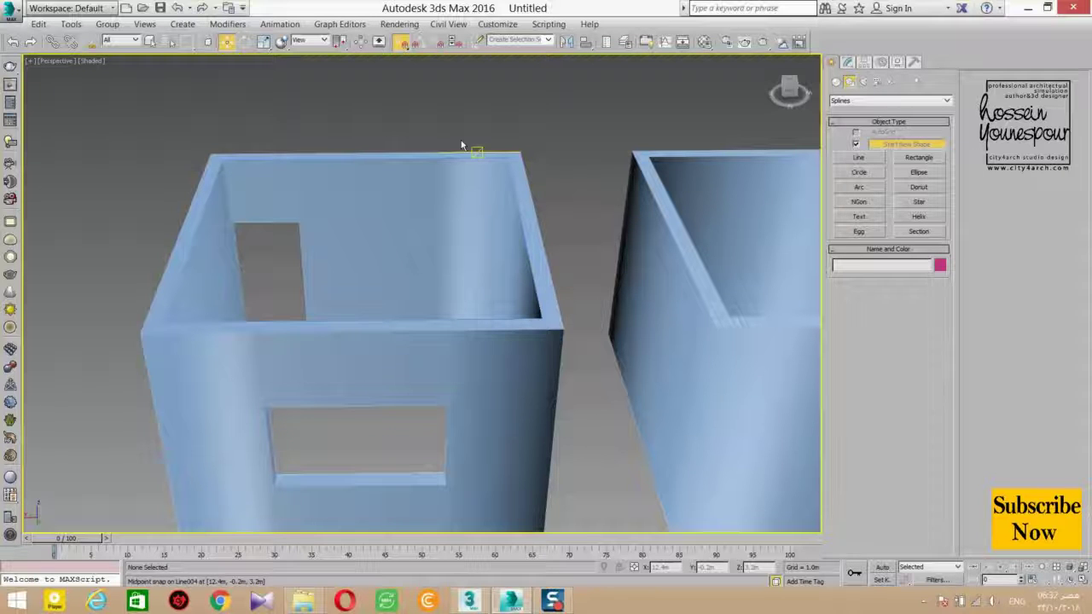
key("shift+g")
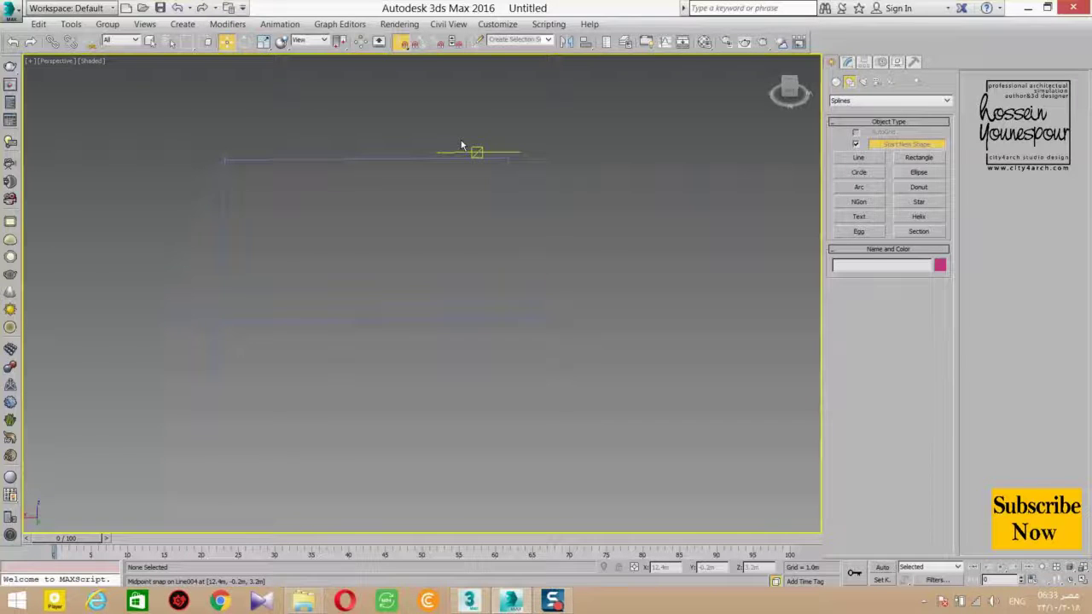
key("shift+g")
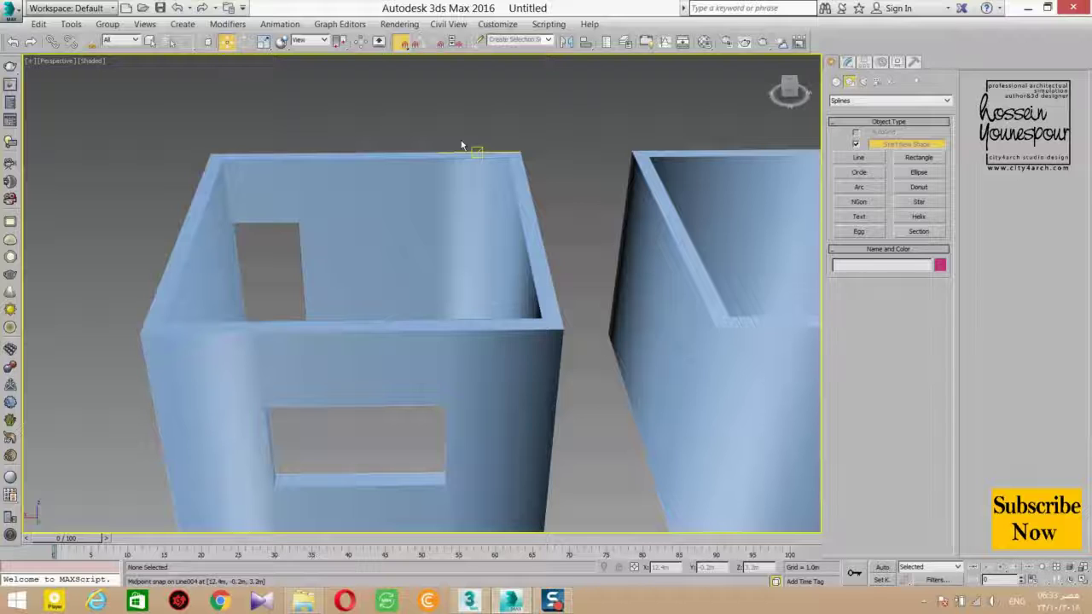
key("shift+g")
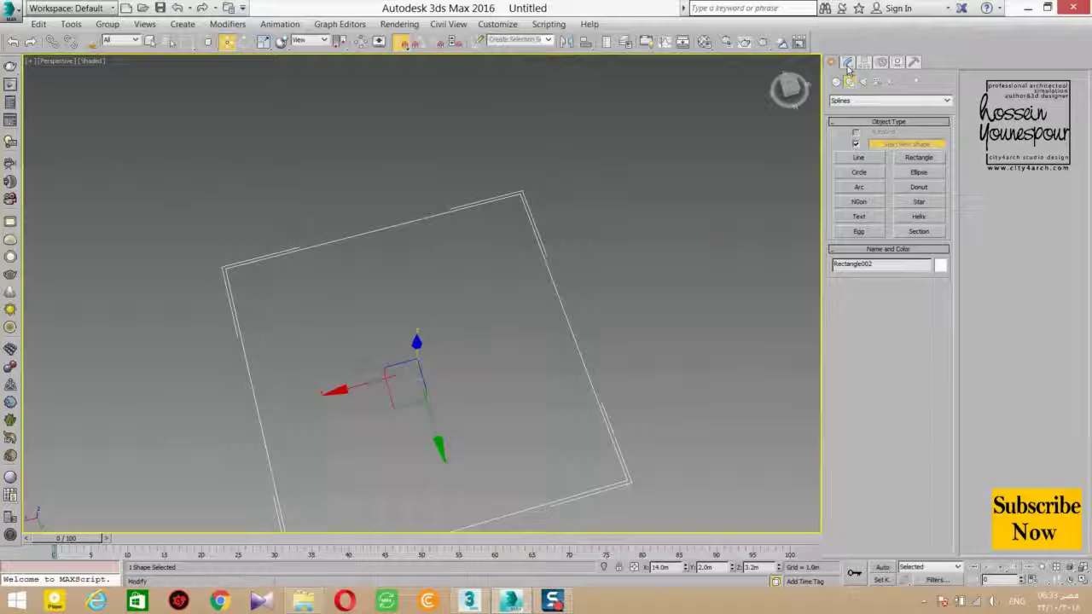
Apply a Sweep modifier with the built-in Bar section to the rectangle on top of the walls.
left_click(848, 68)
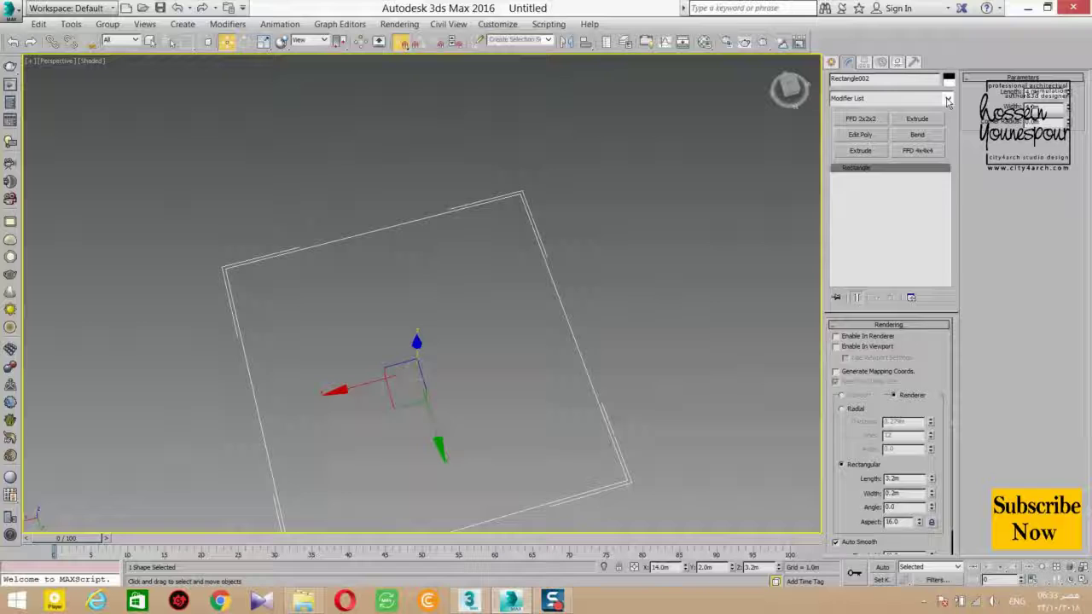
left_click(946, 101)
type("sw")
left_click(874, 316)
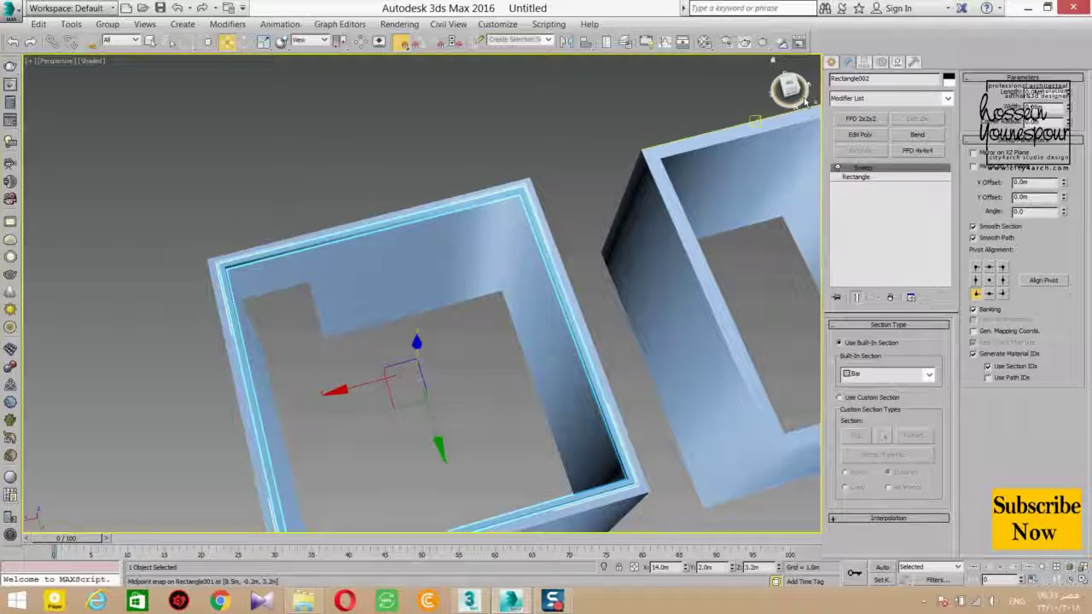
Set the length and width of the rectangle's Bar section to 0.3 m each.
middle_click_drag(696, 427, 714, 336, "alt")
double_click(1033, 92)
type("0.3")
key("Tab")
type("0.3")
key("Return")
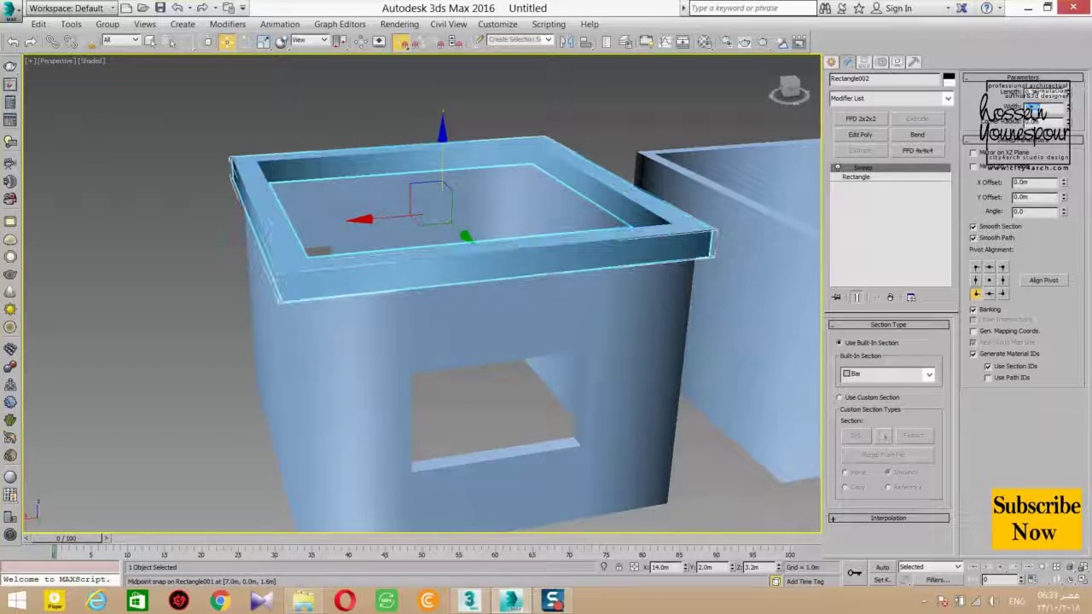
Try the lower-right pivot alignment for the Bar section, settling on the upper-right one to place the frame inside the walls.
middle_click_drag(433, 287, 345, 339, "alt")
left_click(1003, 295)
middle_click_drag(661, 320, 646, 239, "alt")
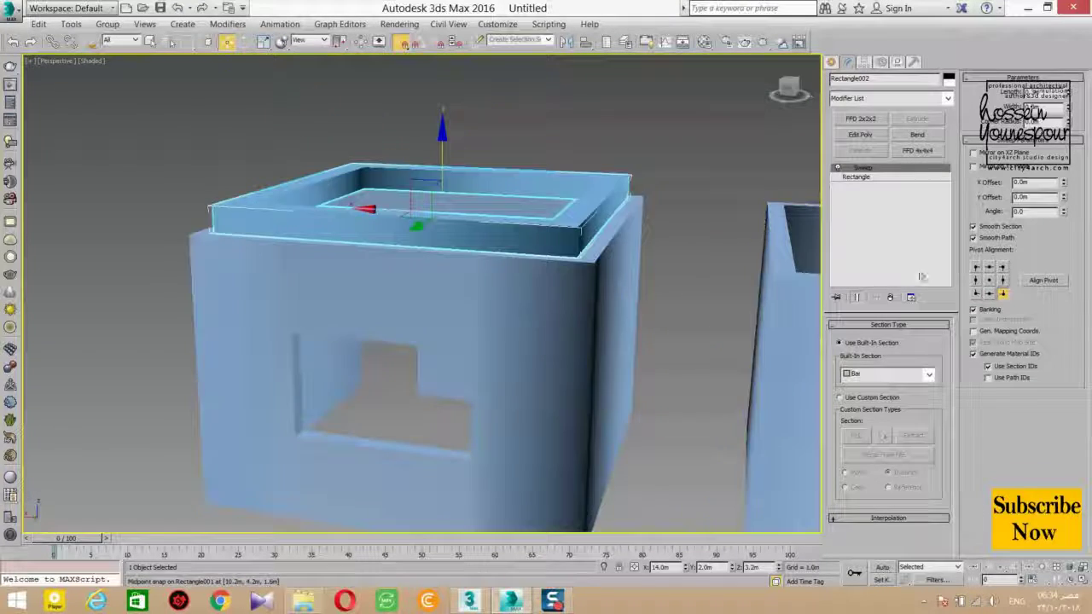
left_click(1003, 268)
middle_click_drag(405, 248, 367, 256, "alt")
Set the Bar section's width to 0.6 m and check the widened frame inside the top of the walls.
type("0.5")
key("Tab")
middle_click_drag(468, 200, 350, 180, "alt")
left_click_drag(1039, 107, 984, 118)
type("0.6")
key("Return")
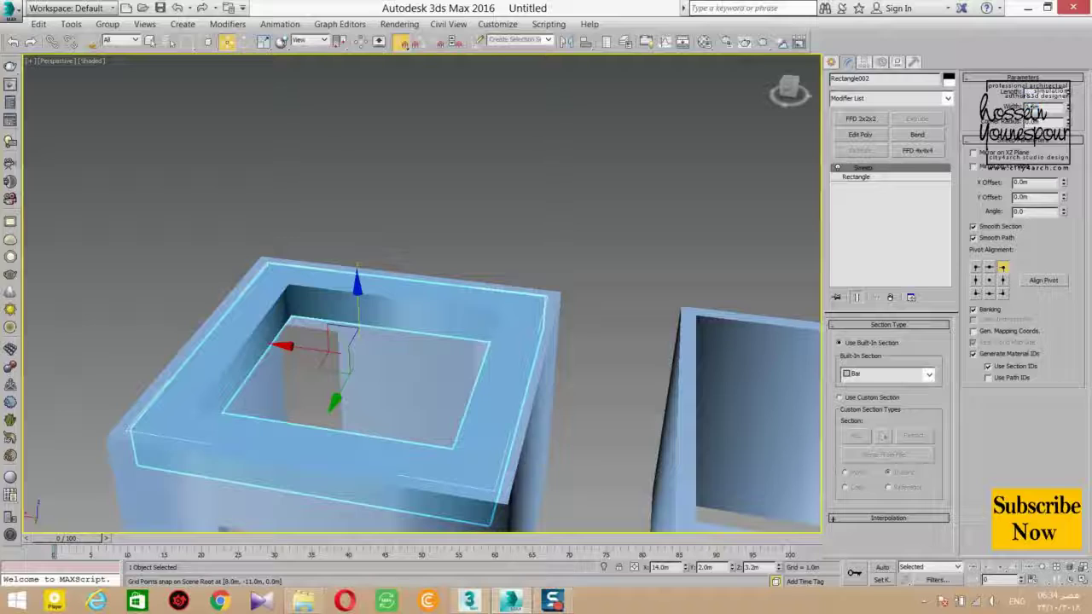
middle_click_drag(495, 166, 469, 275, "alt")
left_click(427, 277)
middle_click_drag(387, 200, 470, 468)
left_click(549, 286)
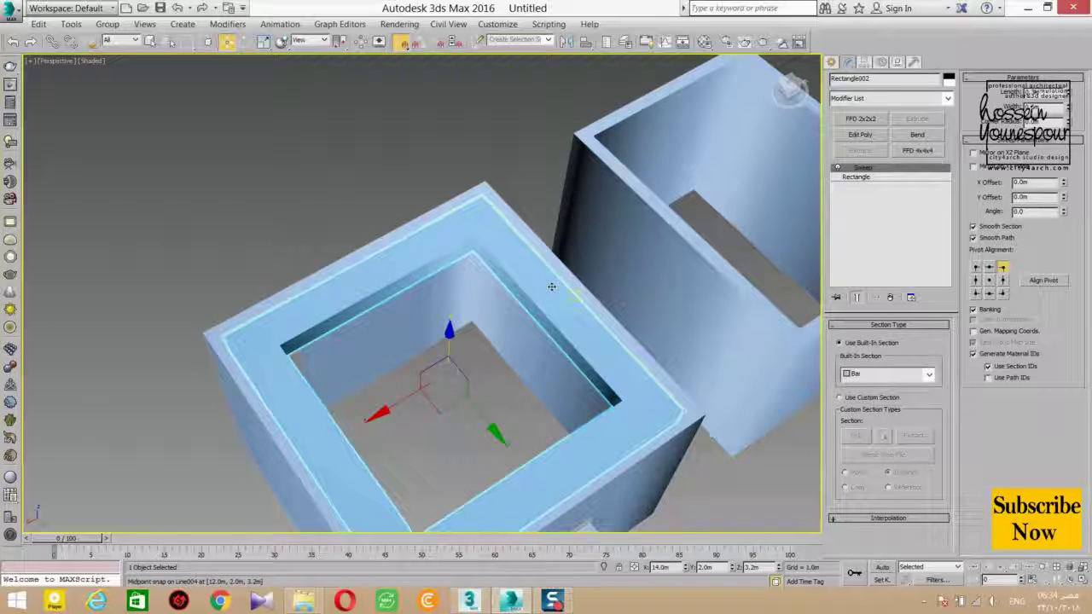
middle_click_drag(551, 286, 531, 314, "alt")
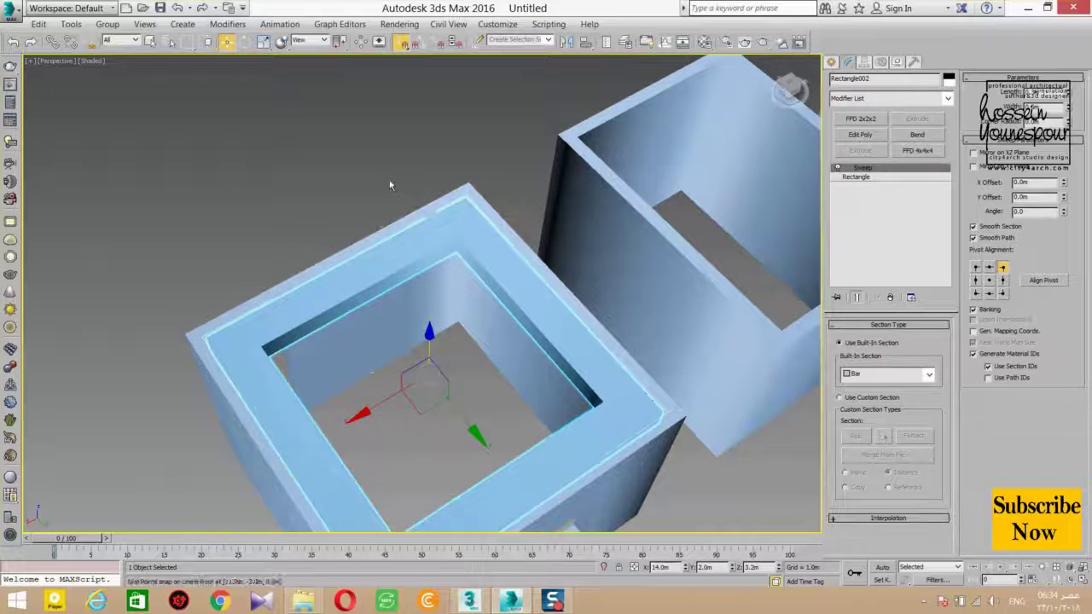
Try to draw a rectangle around the inner opening of the frame on top of the walls.
left_click(375, 184)
middle_click_drag(358, 223, 361, 172)
right_click(358, 175)
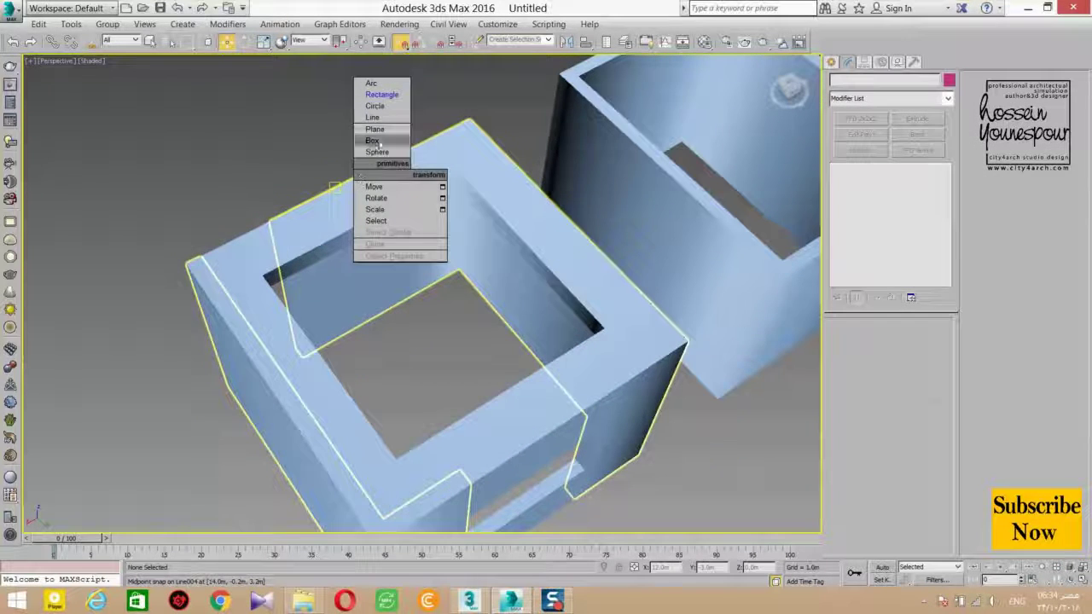
left_click(393, 98)
mouse_move(456, 190)
left_mouse_down()
mouse_move(395, 383)
mouse_move(395, 462)
left_mouse_up()
mouse_move(367, 377)
middle_mouse_down("alt")
mouse_move(508, 349)
mouse_move(394, 363)
mouse_move(375, 332)
mouse_move(392, 320)
middle_mouse_up("alt")
key("Delete")
Show edged faces and try a rectangle snapped to the frame's inner corners, checking it in wireframe before deleting it.
mouse_move(393, 320)
middle_mouse_down()
mouse_move(490, 281)
mouse_move(471, 294)
mouse_move(467, 239)
middle_mouse_up()
key("F4")
left_click_drag(468, 234, 415, 491)
middle_click_drag(415, 491, 243, 444, "alt")
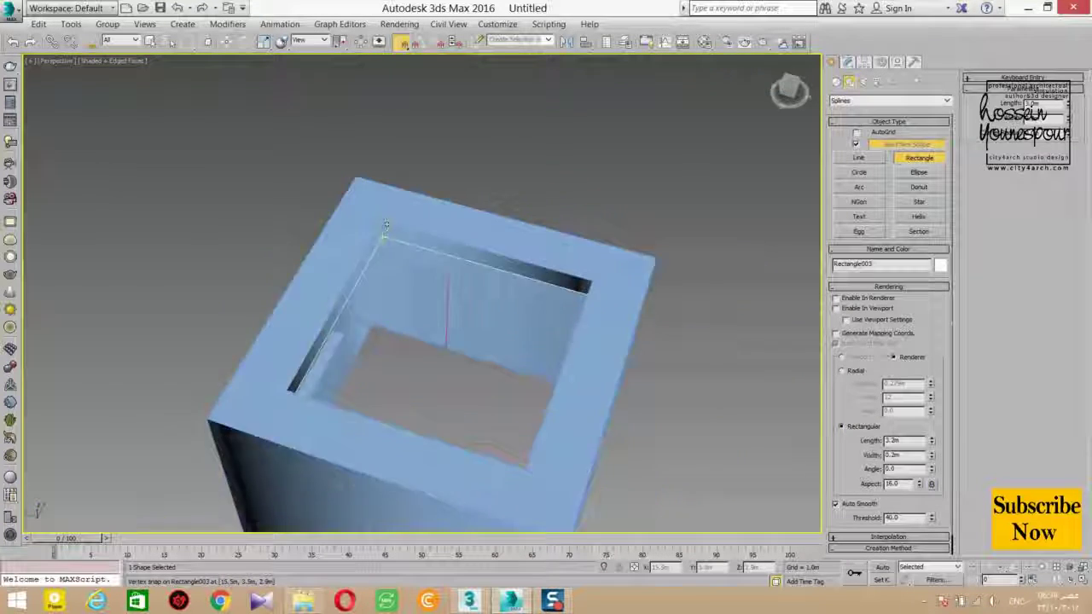
scroll(402, 244, "up", 5)
scroll(393, 244, "down", 2)
middle_click_drag(389, 246, 380, 354)
scroll(418, 336, "down", 6)
key("F3")
scroll(488, 390, "up", 3)
middle_click_drag(487, 395, 519, 385, "alt")
key("Delete")
Draw a rectangle snapped to the opposite lower inner corners of the frame opening, and return to shaded display.
left_click_drag(507, 290, 318, 418)
mouse_move(318, 419)
middle_mouse_down("alt")
mouse_move(459, 339)
mouse_move(408, 343)
middle_mouse_up("alt")
key("F3")
Apply a Sweep modifier with the built-in Bar section to the new rectangle and set the section's length to 0.2 m.
left_click(847, 62)
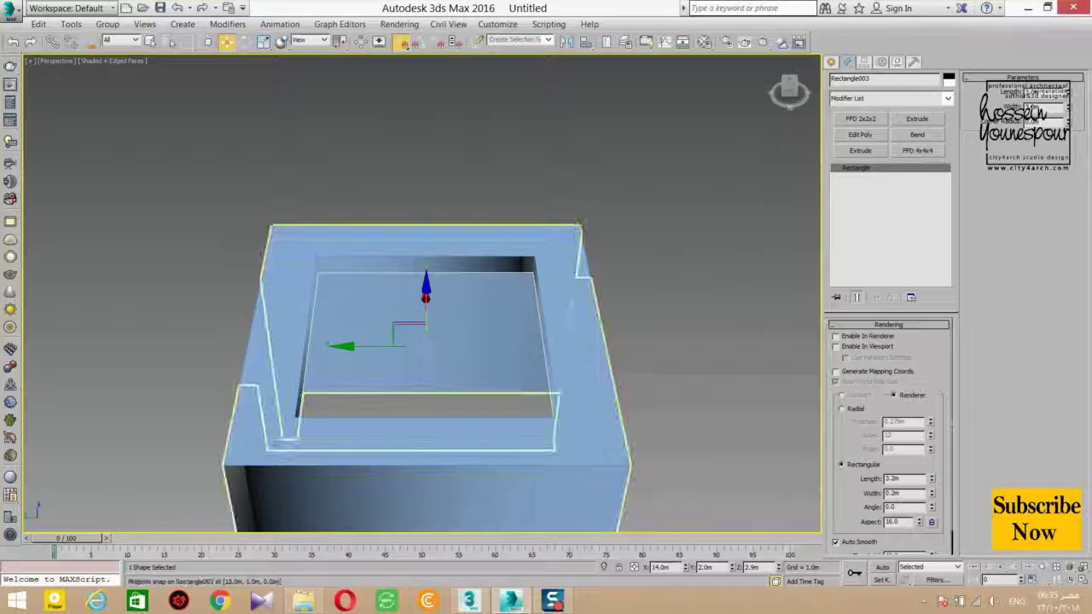
key("alt+q")
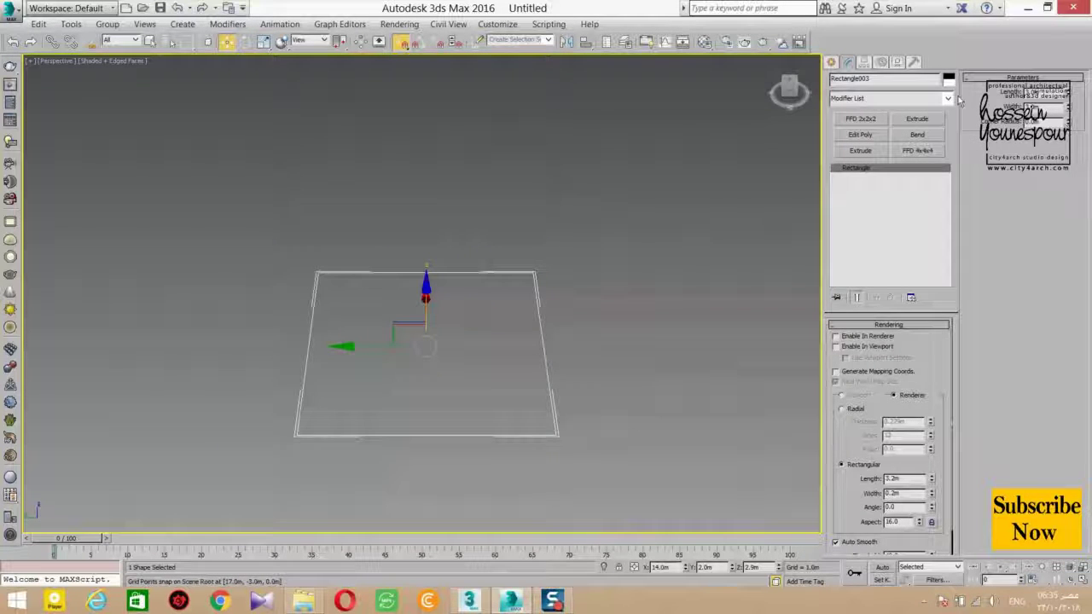
left_click(947, 99)
scroll(887, 256, "down", 10)
left_click(871, 158)
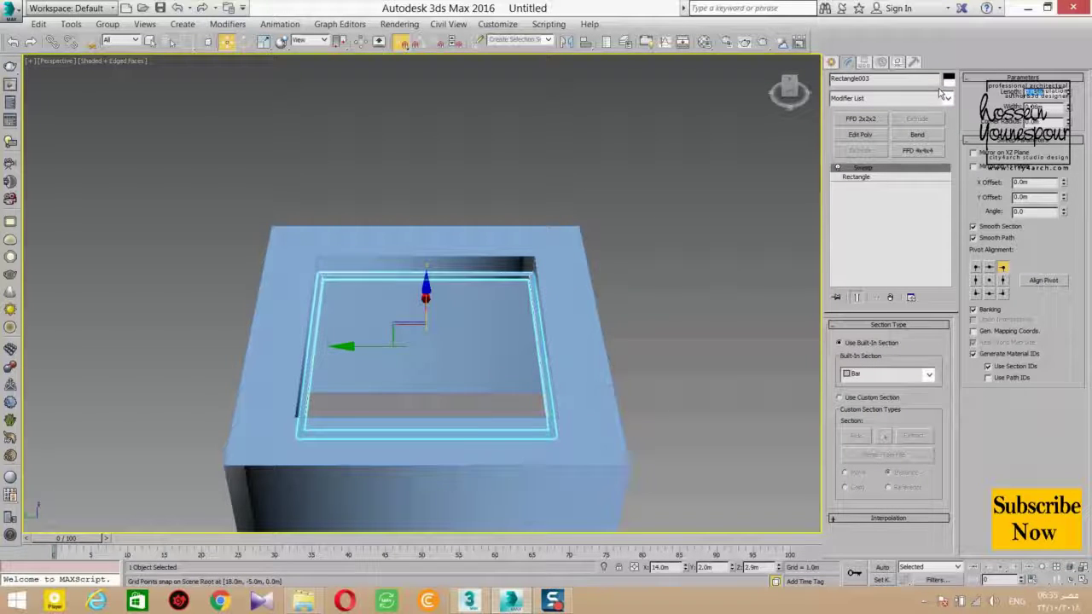
type("0.2")
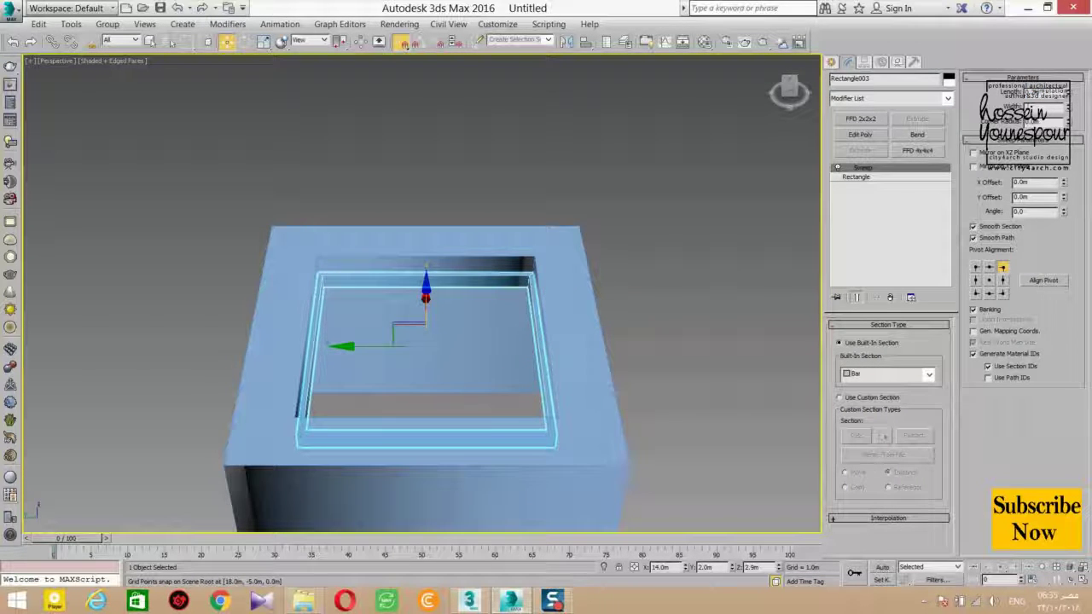
key("Return")
Set the second frame's Sweep pivot alignment to lower right and check how it sits inside the first frame.
middle_click_drag(426, 465, 500, 431, "alt")
scroll(519, 400, "up", 5)
scroll(519, 406, "down", 2)
left_click(1003, 295)
scroll(506, 361, "down", 4)
left_click(225, 273)
scroll(471, 241, "up", 4)
left_click(466, 229)
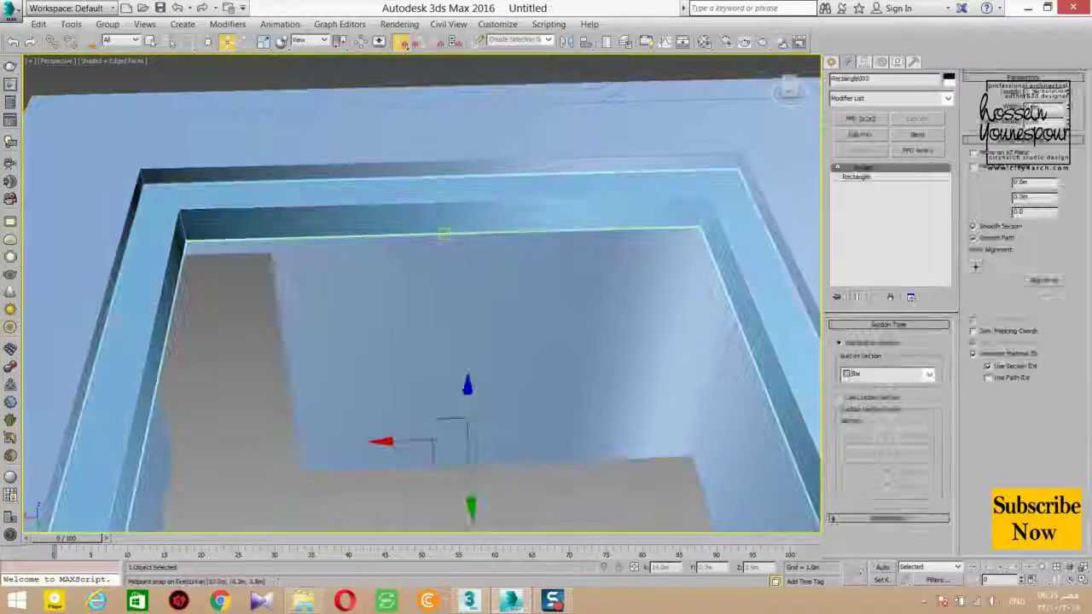
Try a Bar section width of 0.1 m for the inner frame, then set it to 0.2 m.
type(".1")
key("Return")
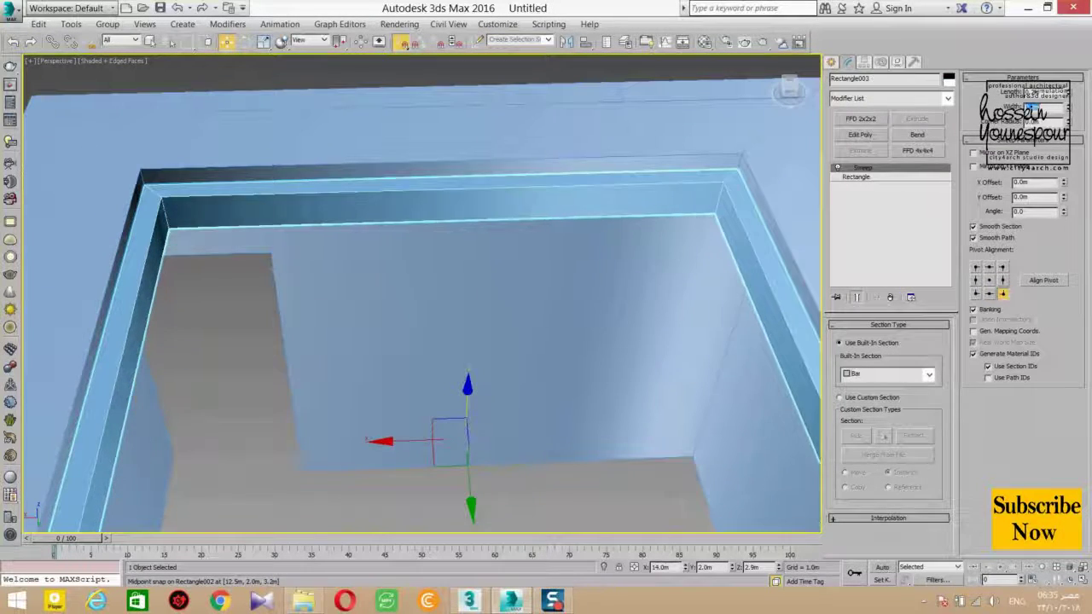
type(".2")
key("Return")
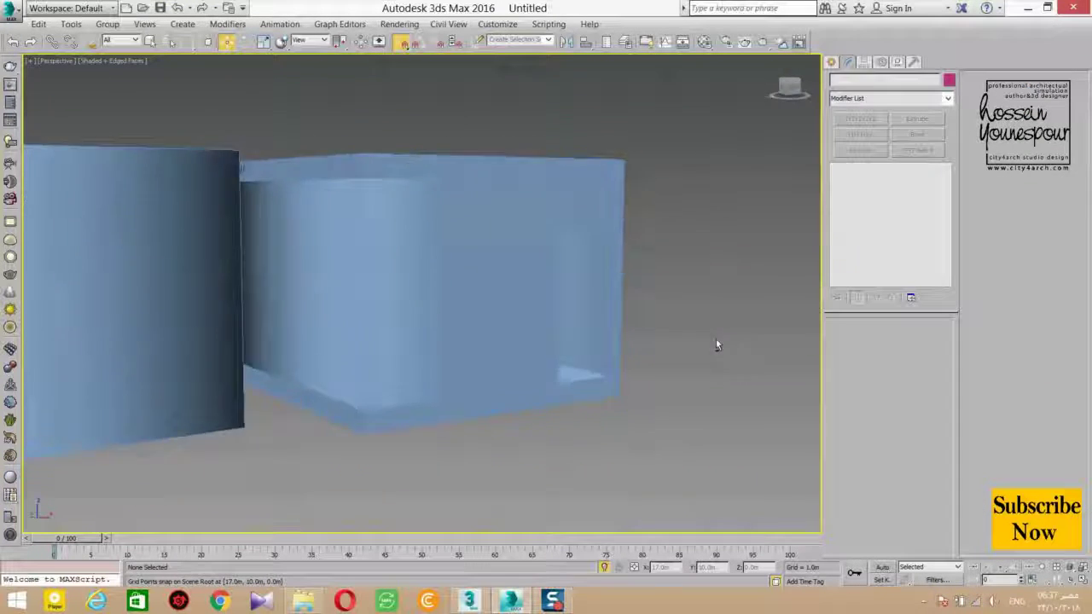
Examine the room's walls, roof, floor slab and openings from several sides.
middle_click_drag(716, 339, 460, 384, "alt")
scroll(462, 360, "down", 4)
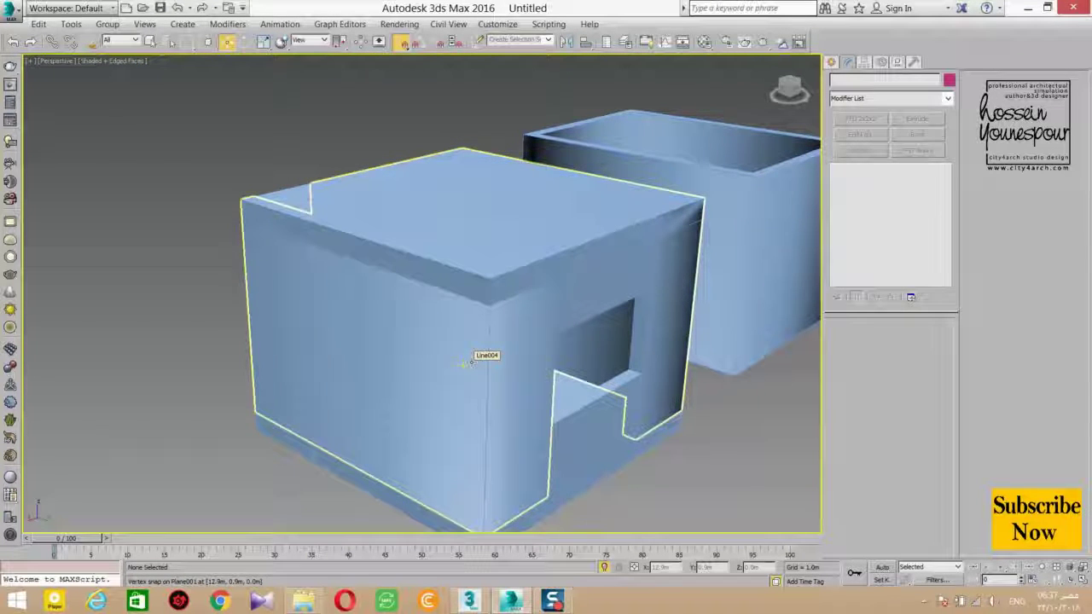
scroll(461, 354, "up", 5)
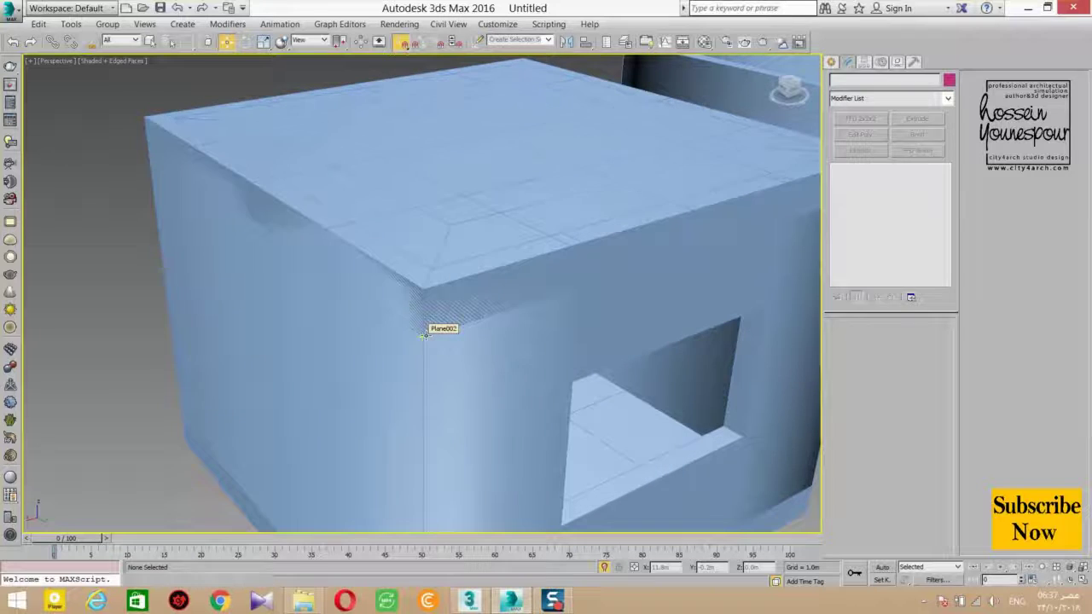
scroll(561, 349, "down", 4)
middle_click_drag(564, 348, 489, 328, "alt")
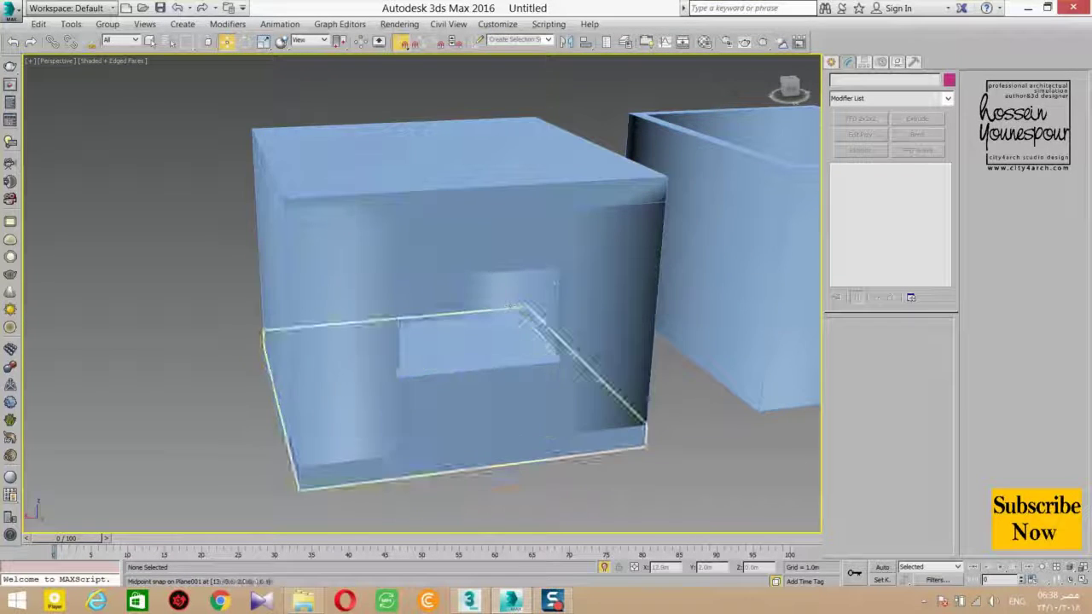
middle_click_drag(523, 321, 517, 306, "alt")
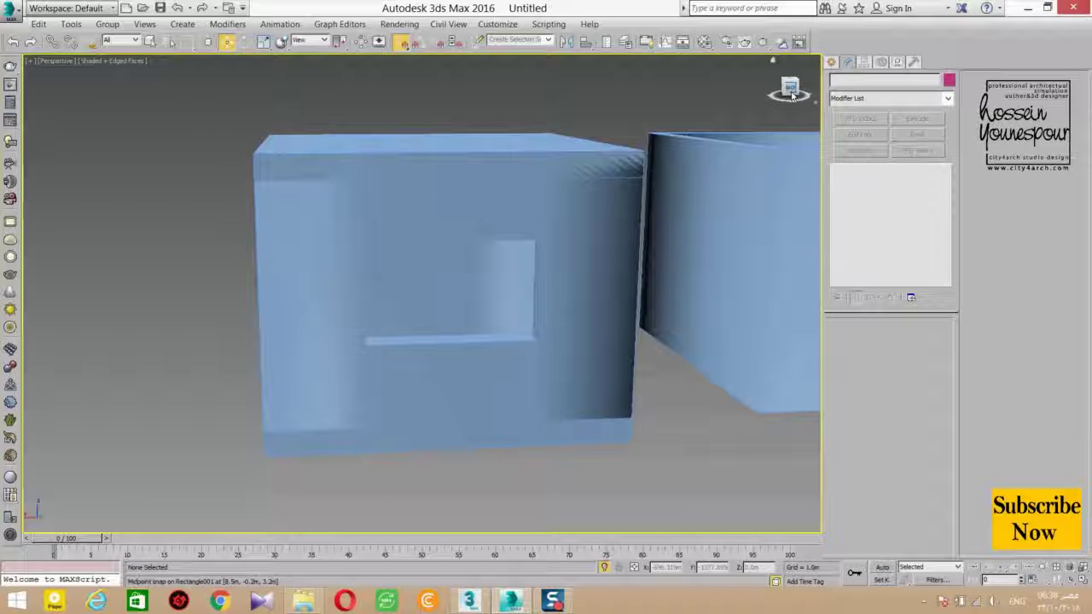
middle_click_drag(341, 282, 550, 320, "alt")
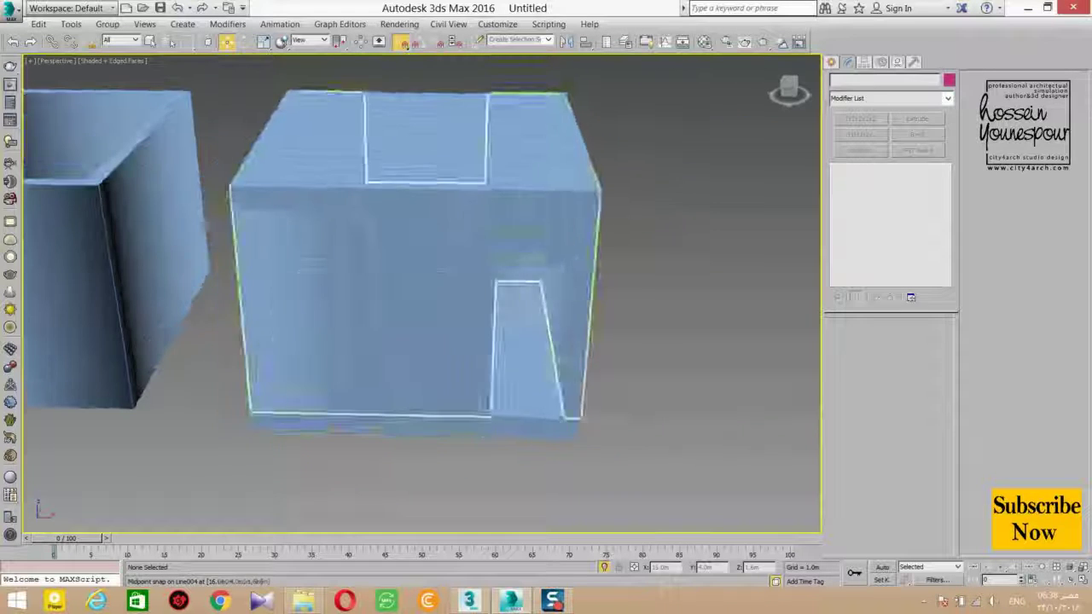
middle_click_drag(631, 249, 384, 229, "alt")
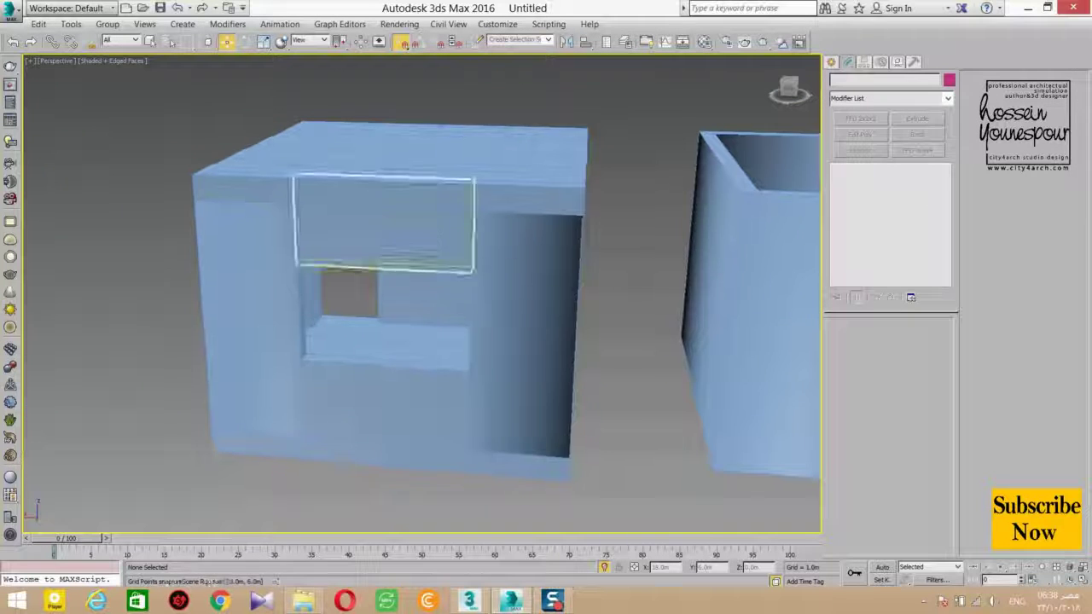
Switch to the Back view and frame the wall with the window opening.
left_click(789, 90)
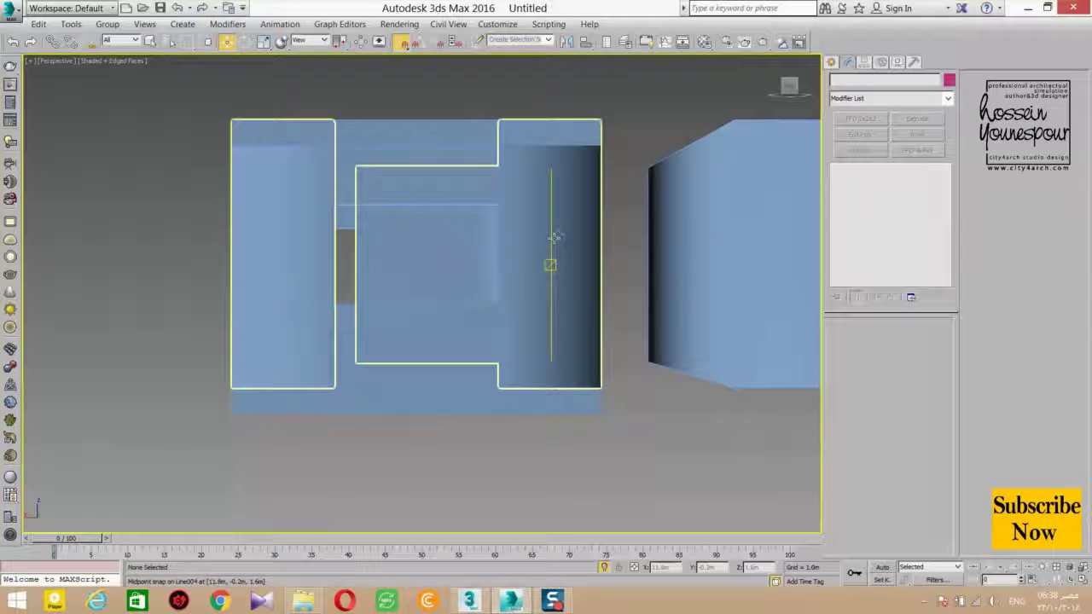
key("v")
key("k")
key("z")
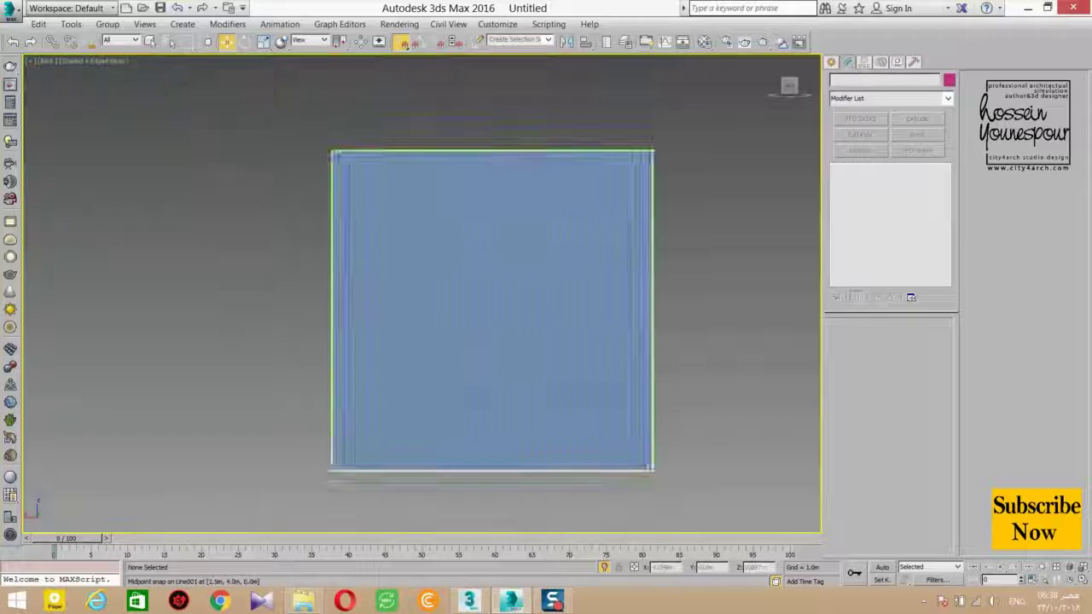
middle_click_drag(467, 339, 558, 325)
scroll(558, 325, "up", 3)
scroll(558, 325, "down", 6)
middle_click_drag(663, 310, 1001, 322)
scroll(453, 295, "up", 3)
middle_click_drag(453, 296, 594, 340)
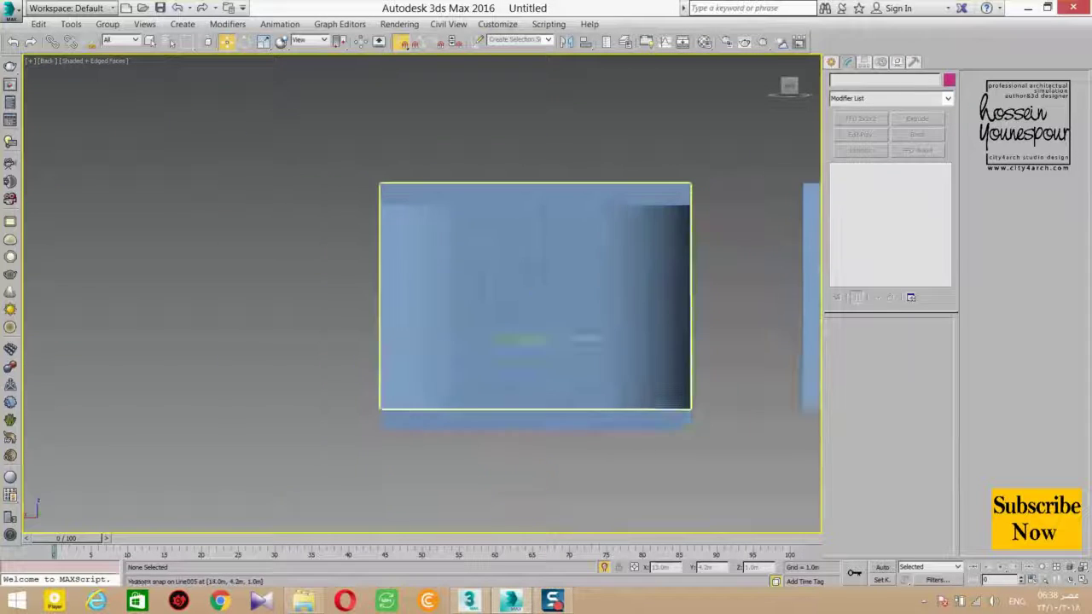
scroll(529, 266, "up", 4)
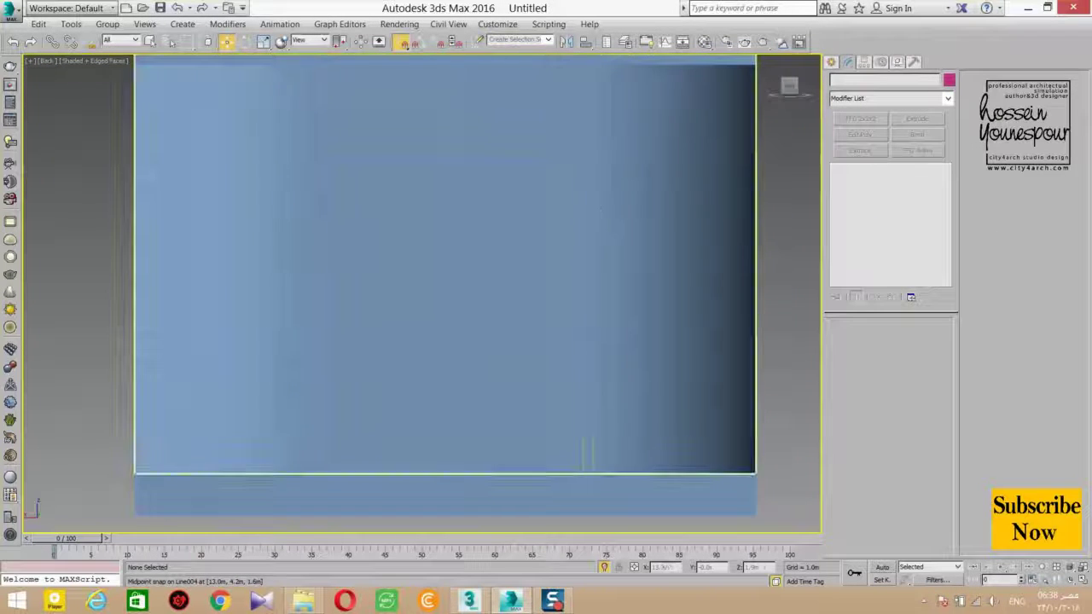
scroll(594, 221, "down", 4)
key("F4")
left_click_drag(677, 495, 80, 61)
left_click(949, 79)
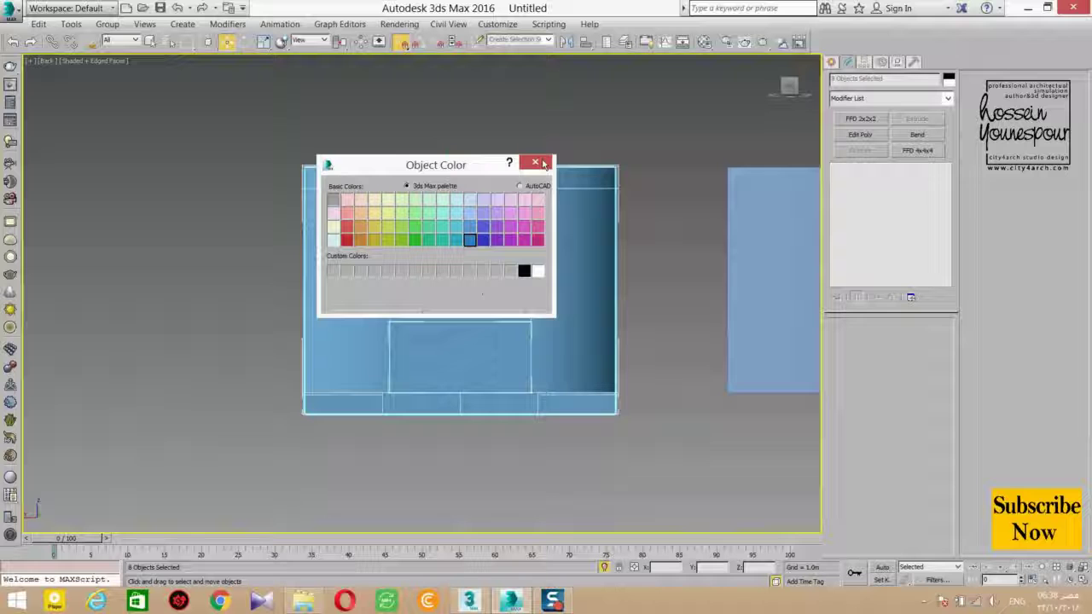
left_click(333, 270)
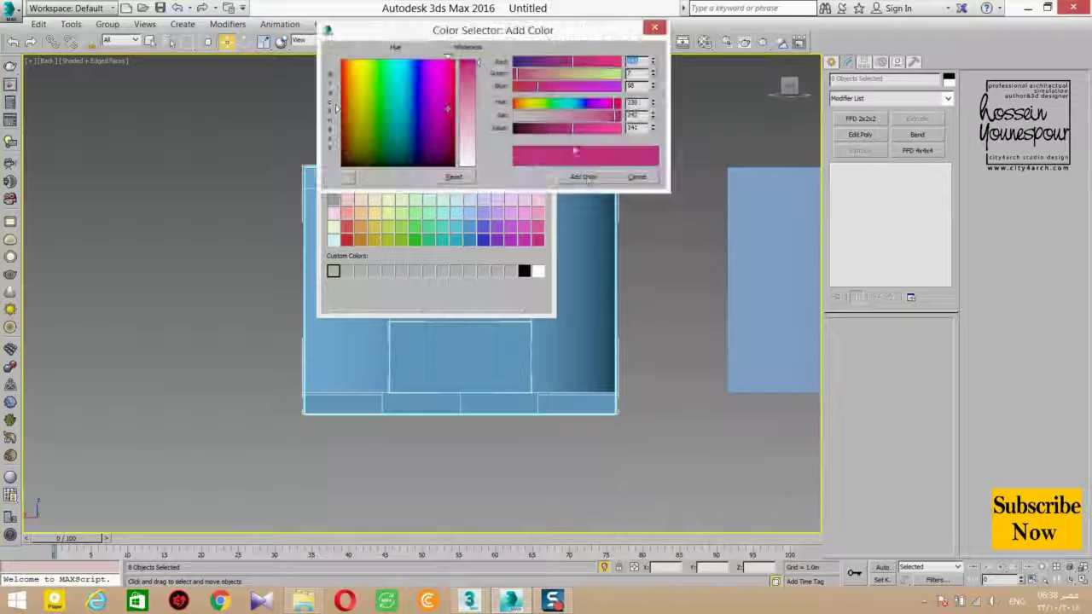
left_click(637, 177)
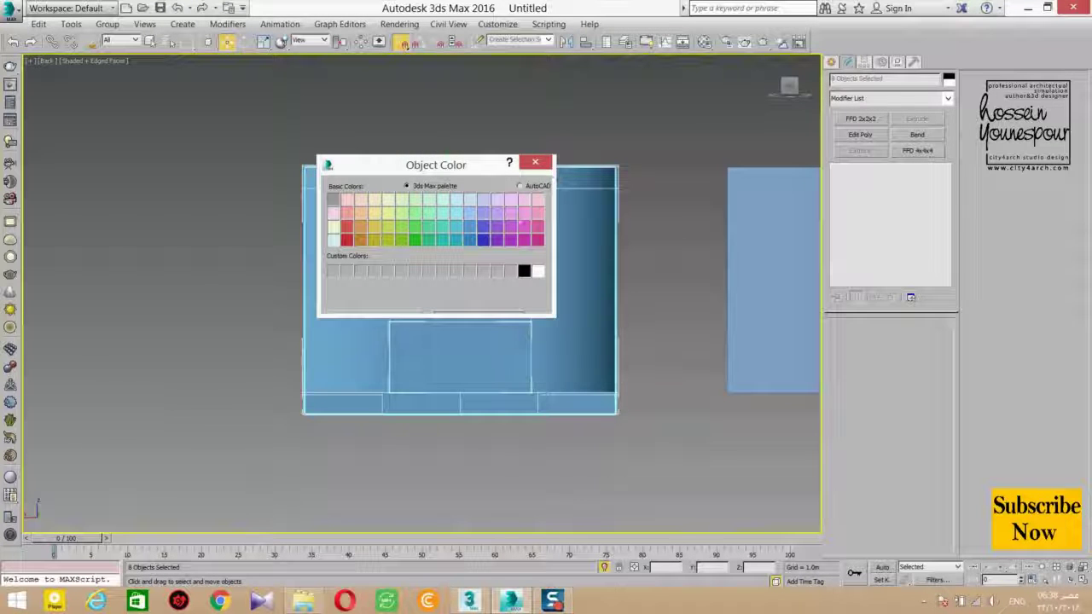
left_click(536, 162)
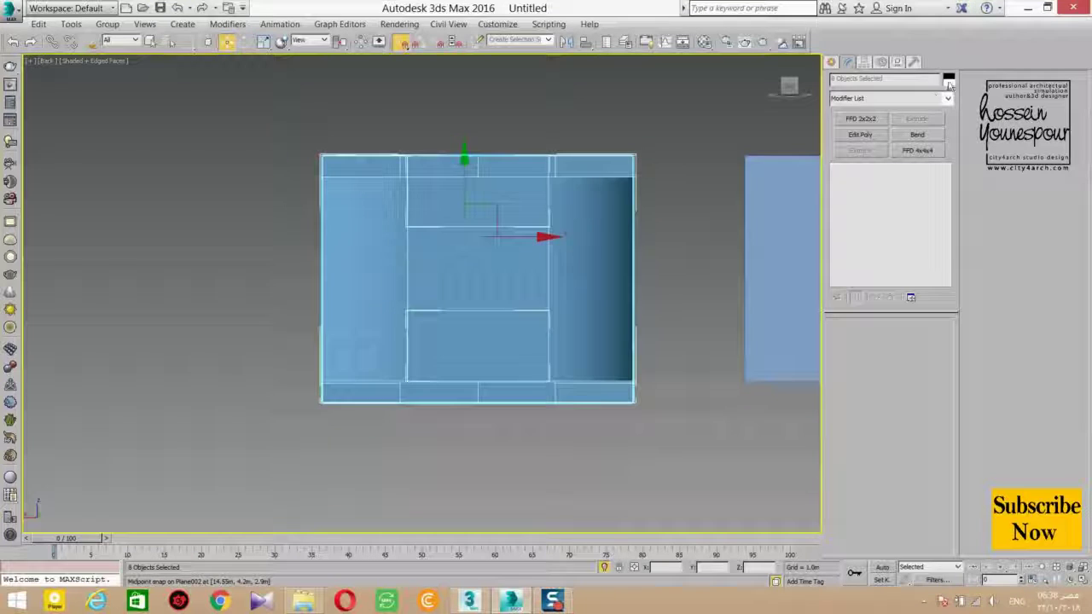
left_click(949, 79)
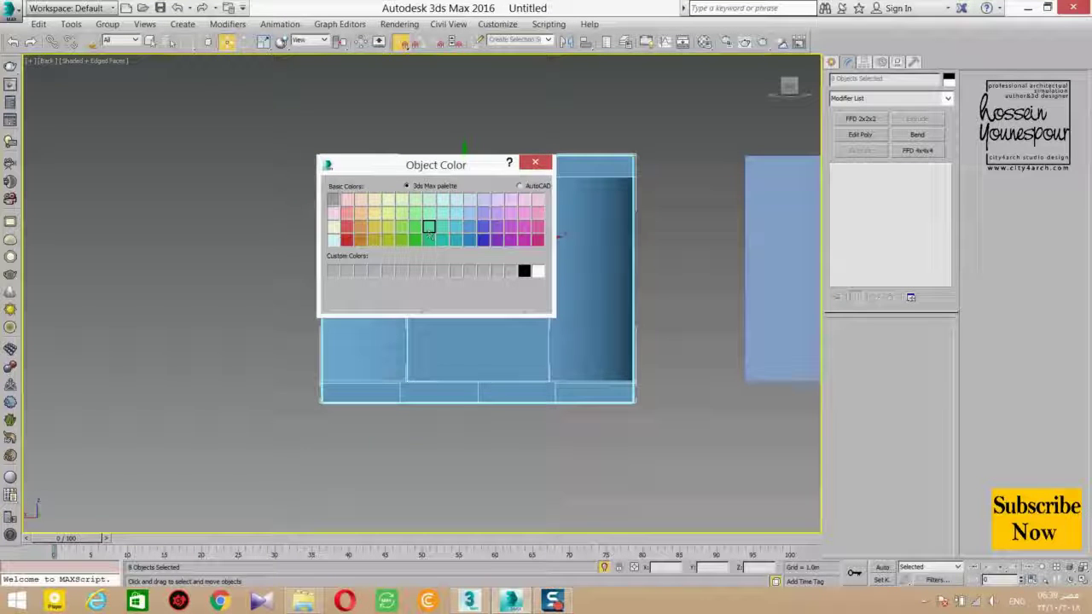
left_click(536, 163)
left_click(676, 125)
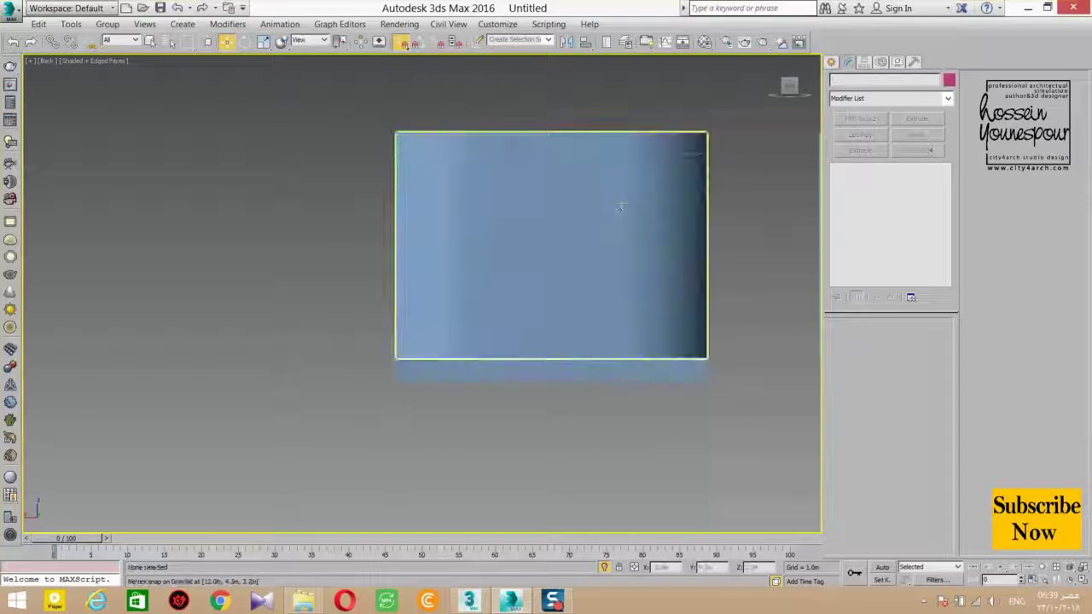
Draw a rectangle about 1.2 m high, snapped to opposite corners of the window opening in the back wall.
right_click(260, 130)
left_click(288, 55)
scroll(605, 236, "up", 5)
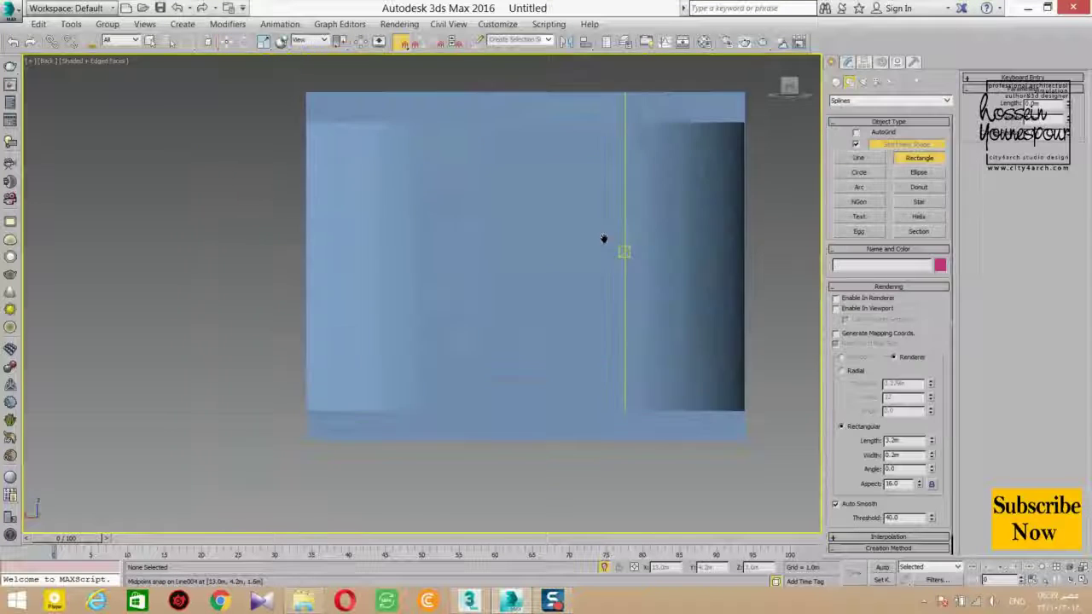
left_click_drag(622, 187, 333, 362)
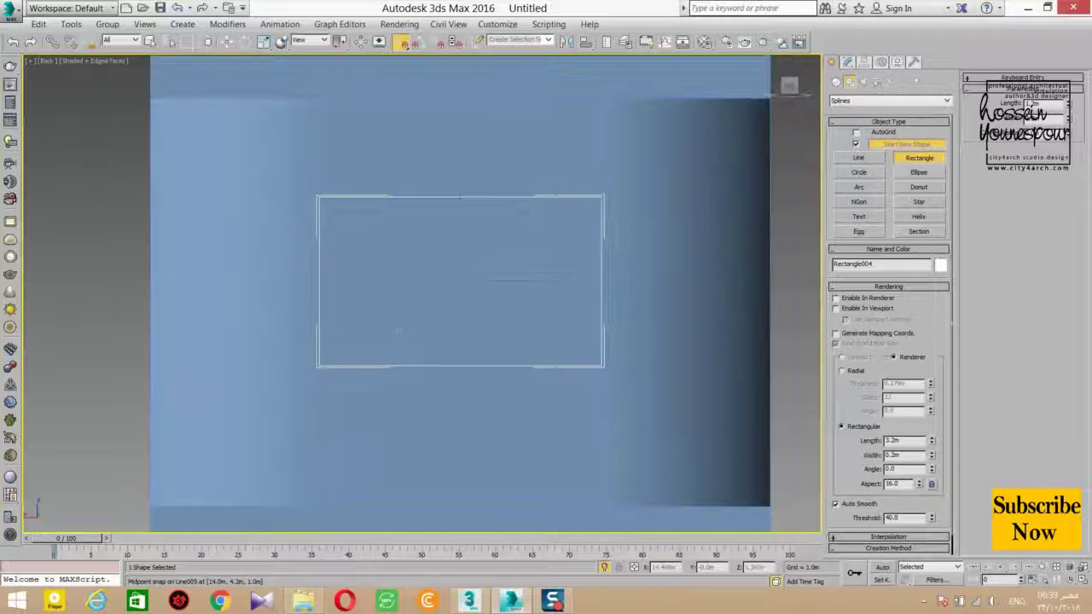
Return to the Perspective view and apply a Sweep modifier to the window rectangle.
key("p")
scroll(396, 325, "down", 3)
mouse_move(396, 325)
middle_mouse_down("alt")
mouse_move(559, 340)
mouse_move(544, 354)
middle_mouse_up("alt")
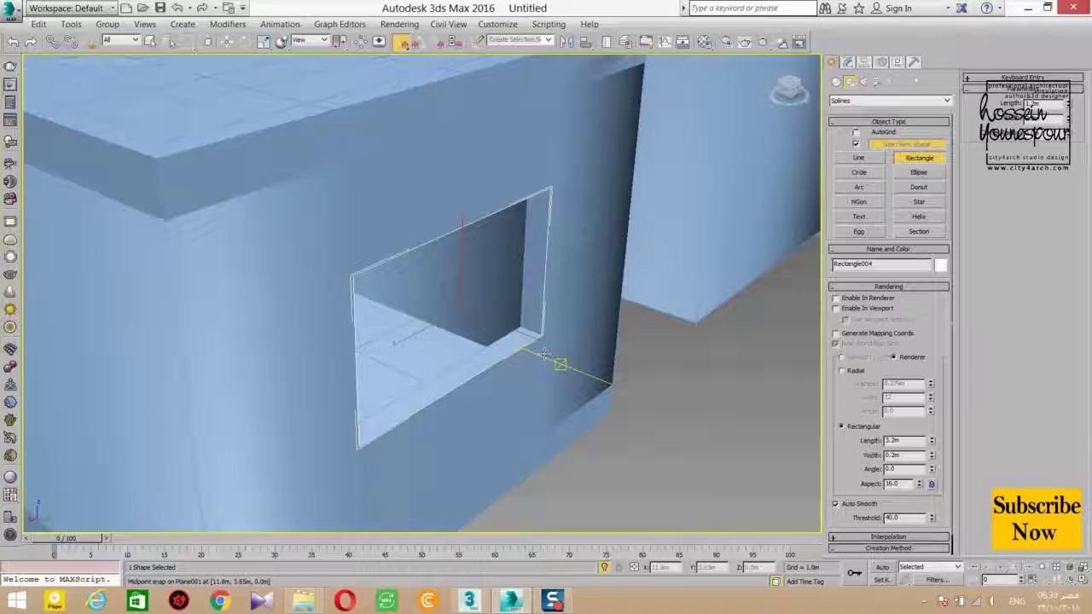
left_click(852, 66)
left_click(890, 98)
scroll(857, 307, "down", 10)
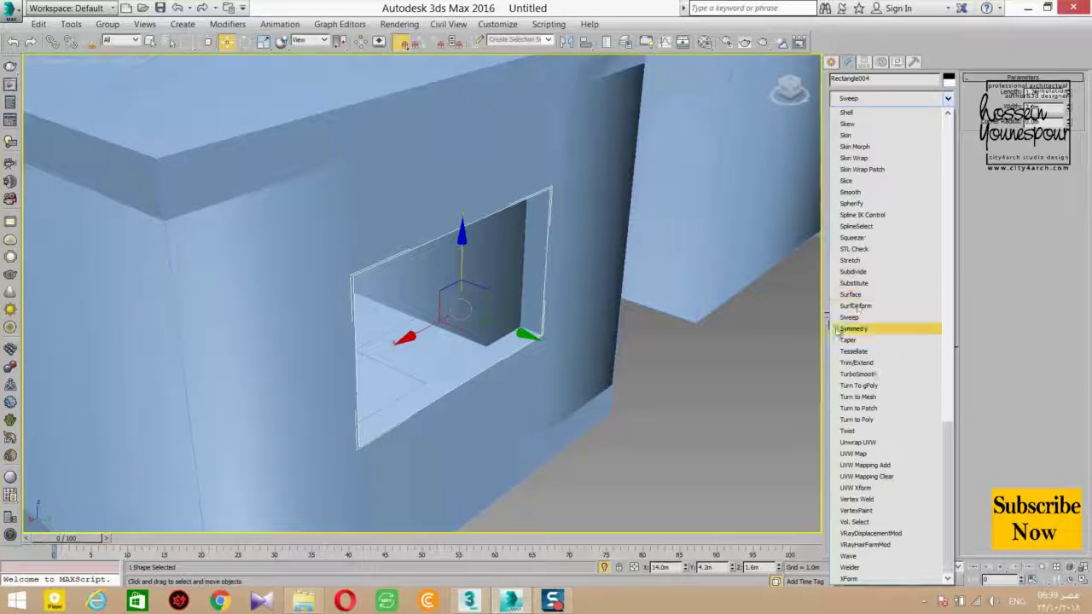
left_click(851, 317)
middle_click_drag(604, 326, 560, 329, "alt")
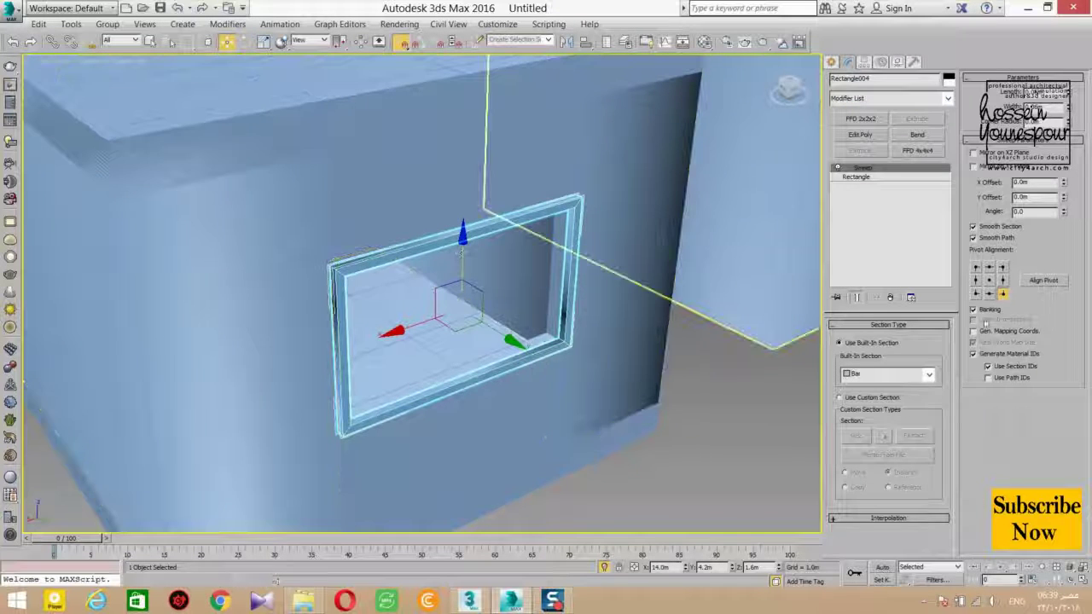
Try the lower-left and upper-right pivot alignments for the window frame's section.
left_click(975, 295)
left_click(1004, 267)
middle_click_drag(565, 300, 604, 301, "alt")
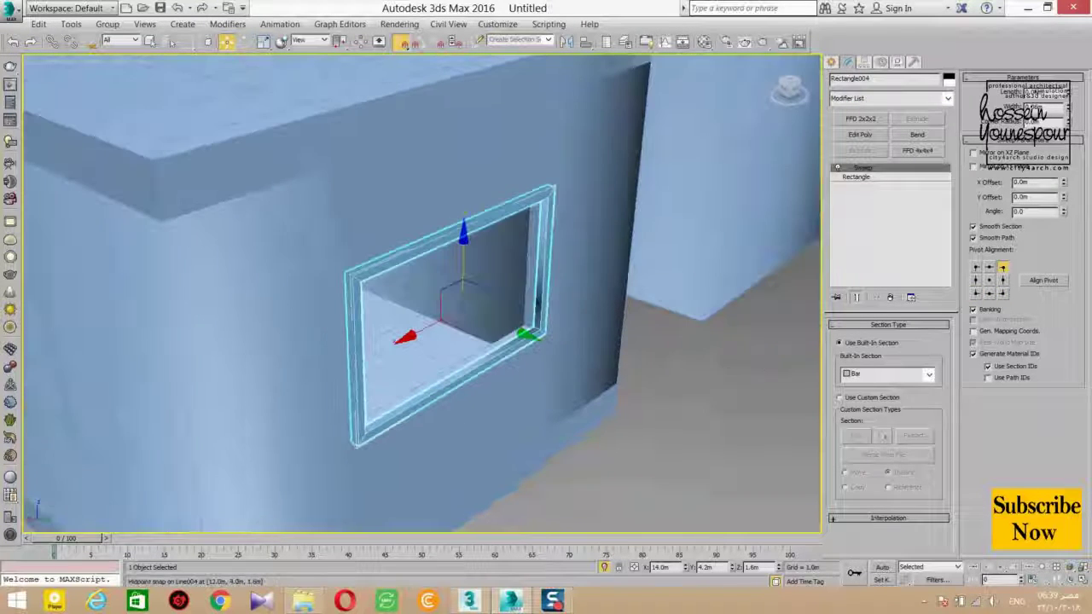
Try the built-in Channel section for the window frame and inspect its corner up close.
left_click(881, 372)
left_click(861, 403)
middle_click_drag(666, 390, 572, 375, "alt")
scroll(563, 367, "up", 4)
middle_click_drag(541, 317, 443, 311, "alt")
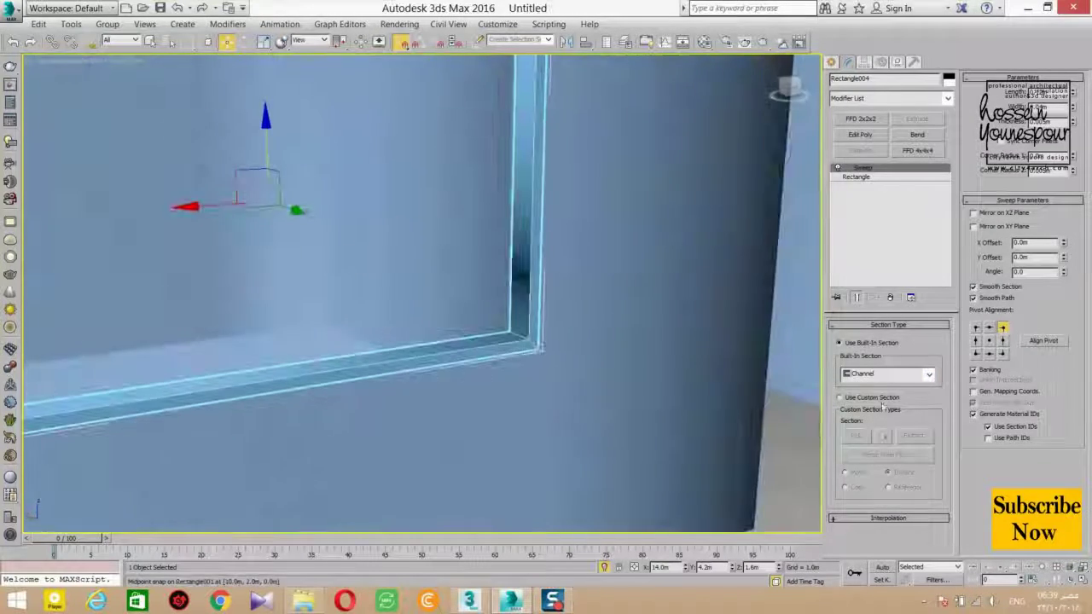
Try two more built-in sections for the window frame, then switch its section back to Bar.
left_click(909, 375)
left_click(887, 424)
middle_click_drag(512, 305, 432, 405, "alt")
left_click(913, 381)
left_click(864, 454)
left_click(895, 374)
left_click(881, 394)
middle_click_drag(649, 390, 648, 358, "alt")
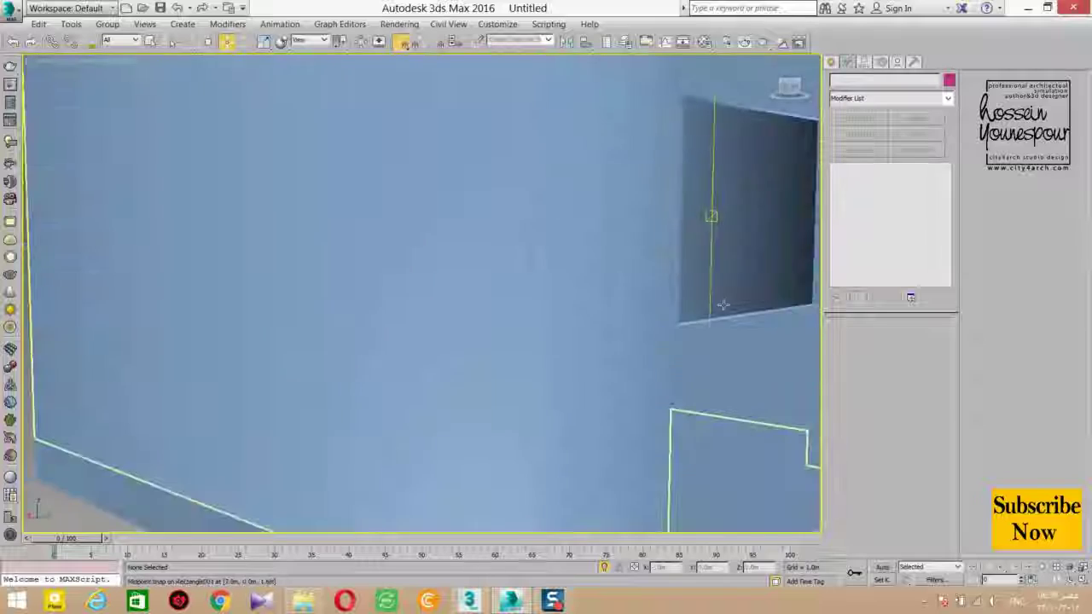
Select the window frame, zoom in on it, and set its Sweep pivot alignment to upper center.
left_click(717, 291)
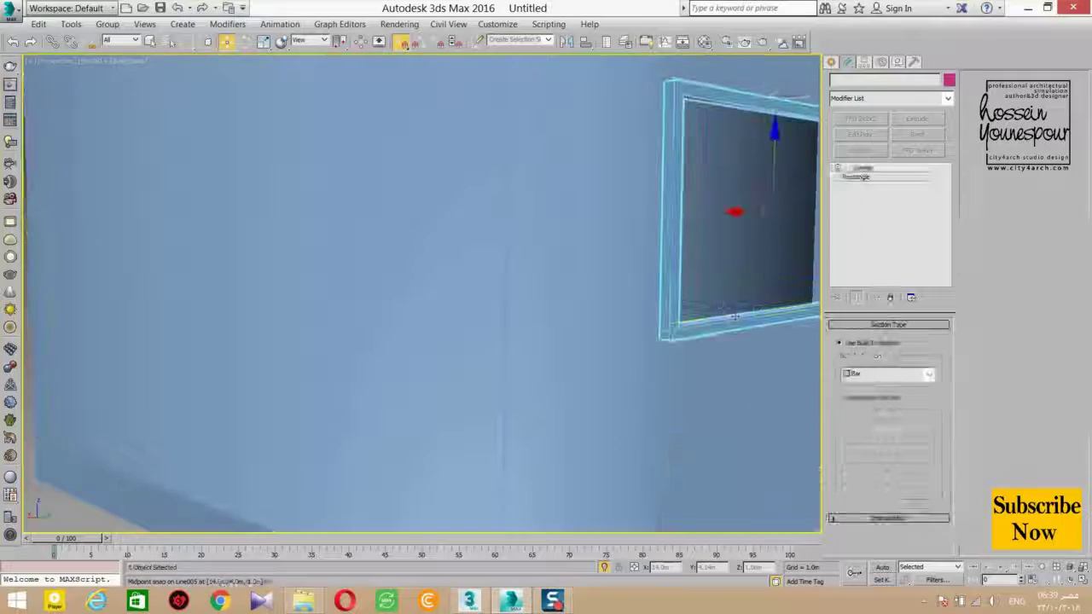
key("z")
left_click(991, 269)
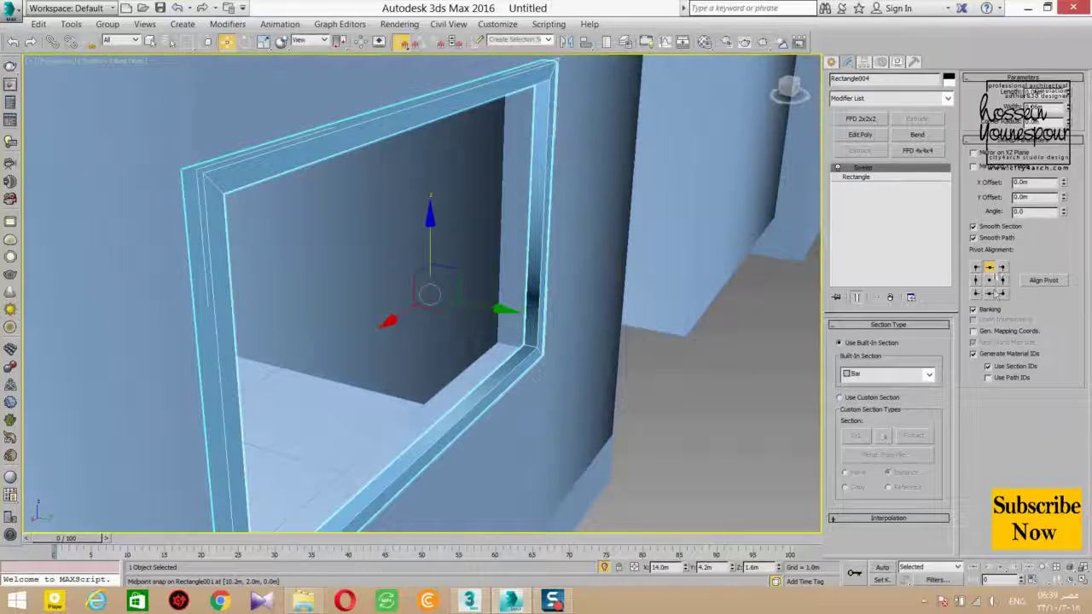
Try the middle-right, middle-left and lower-right pivot alignments for the window frame's section, and set it to upper right.
left_click(1002, 280)
middle_click_drag(384, 256, 339, 232, "alt")
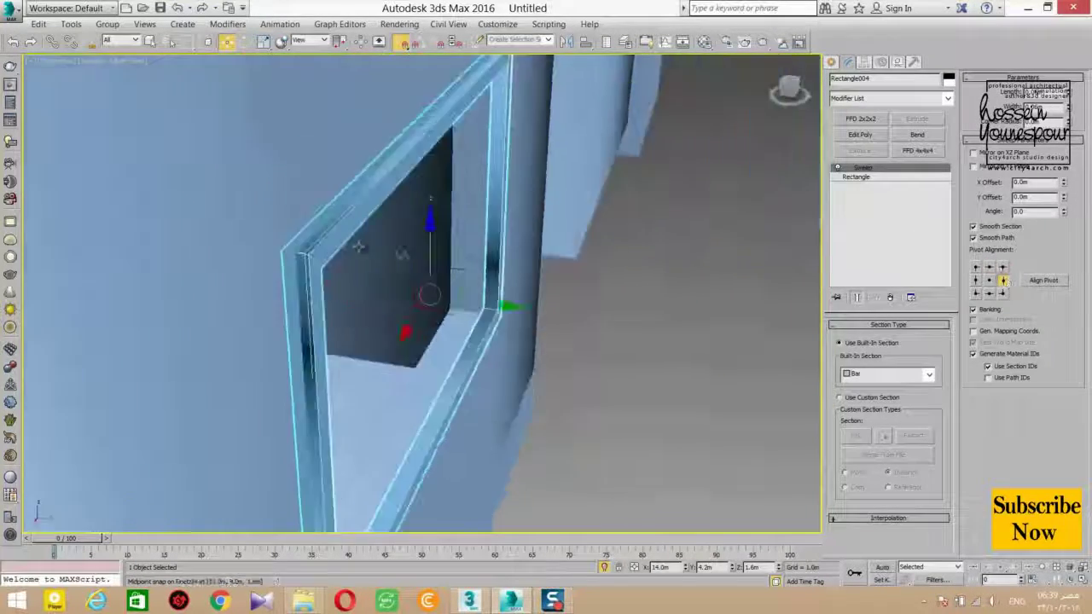
left_click(976, 279)
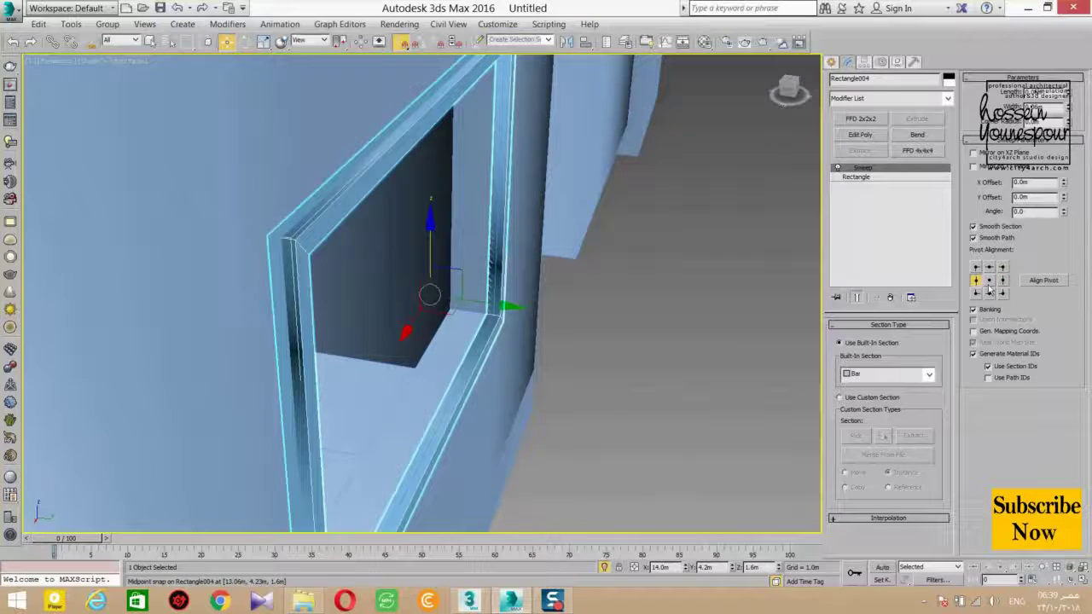
left_click(1003, 292)
left_click(1003, 268)
middle_click_drag(639, 298, 455, 309, "alt")
scroll(563, 329, "down", 5)
left_click(61, 204)
scroll(480, 295, "up", 4)
left_click(481, 243)
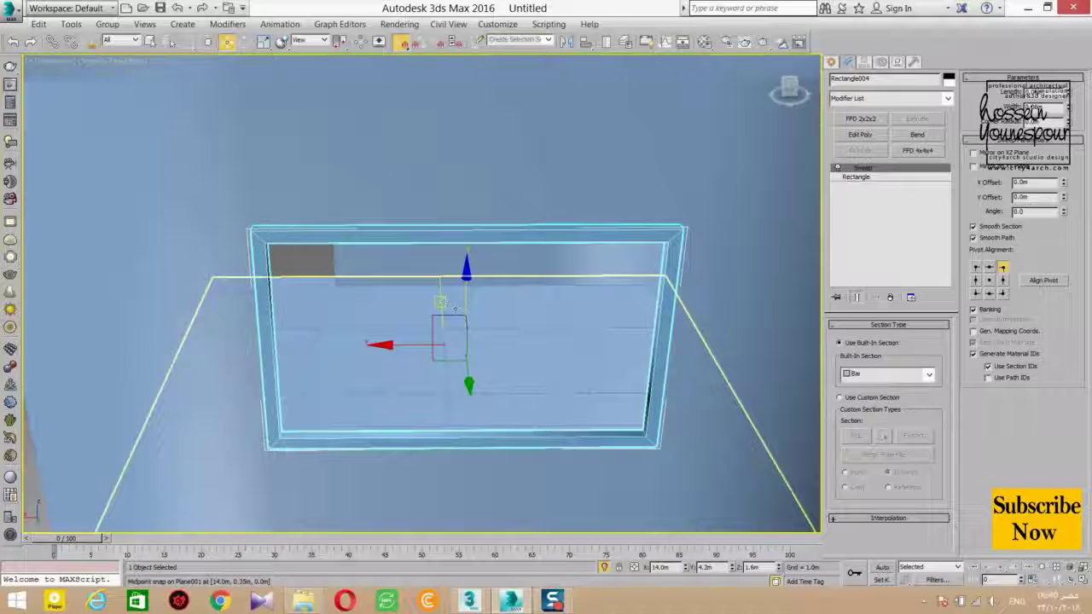
In the back view, draw a plane about 1.88 m wide and 1.08 m long inside the window frame.
key("v")
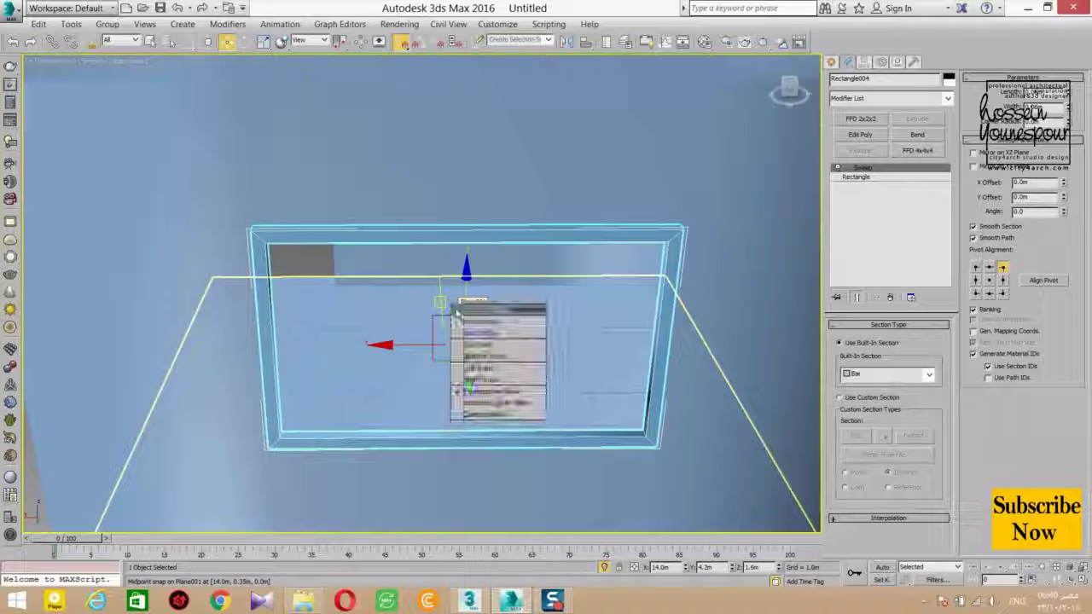
left_click(468, 333)
left_click(73, 196)
right_click(73, 188, "ctrl")
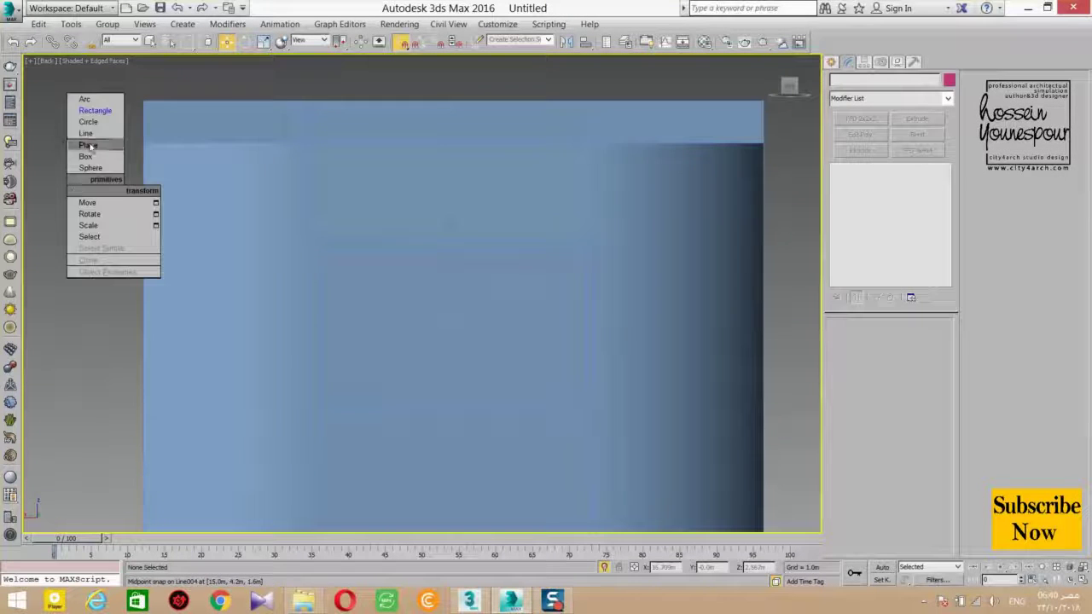
left_click(88, 145)
left_click_drag(588, 249, 326, 395)
scroll(395, 369, "up", 5)
scroll(419, 352, "down", 6)
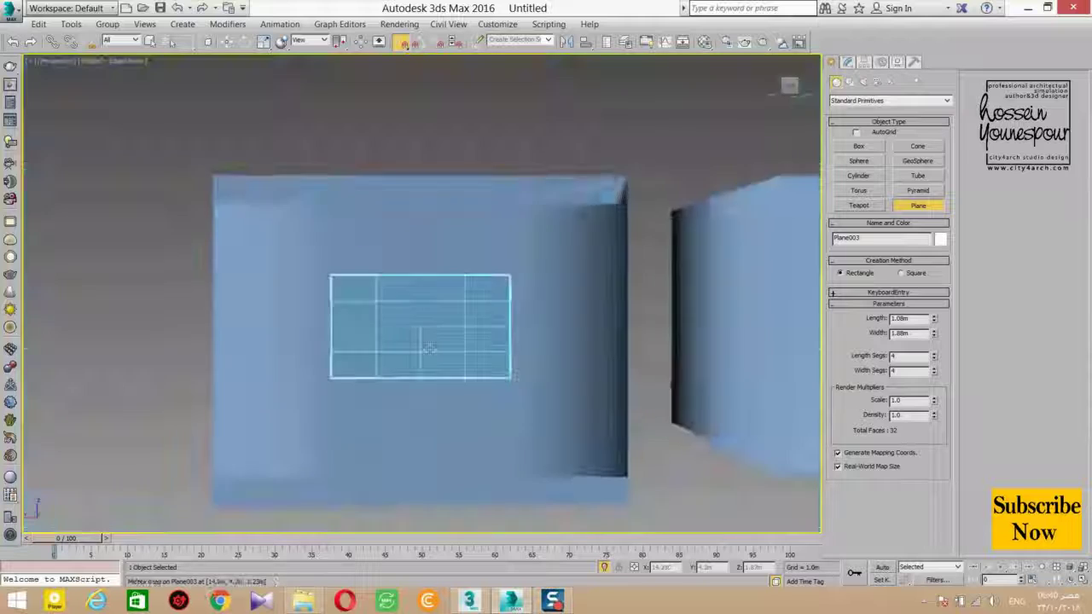
Offset the window plane along Y by 0.1 m and by -0.2 m with exact move values.
middle_click_drag(420, 341, 503, 385, "alt")
scroll(504, 385, "up", 2)
key("w")
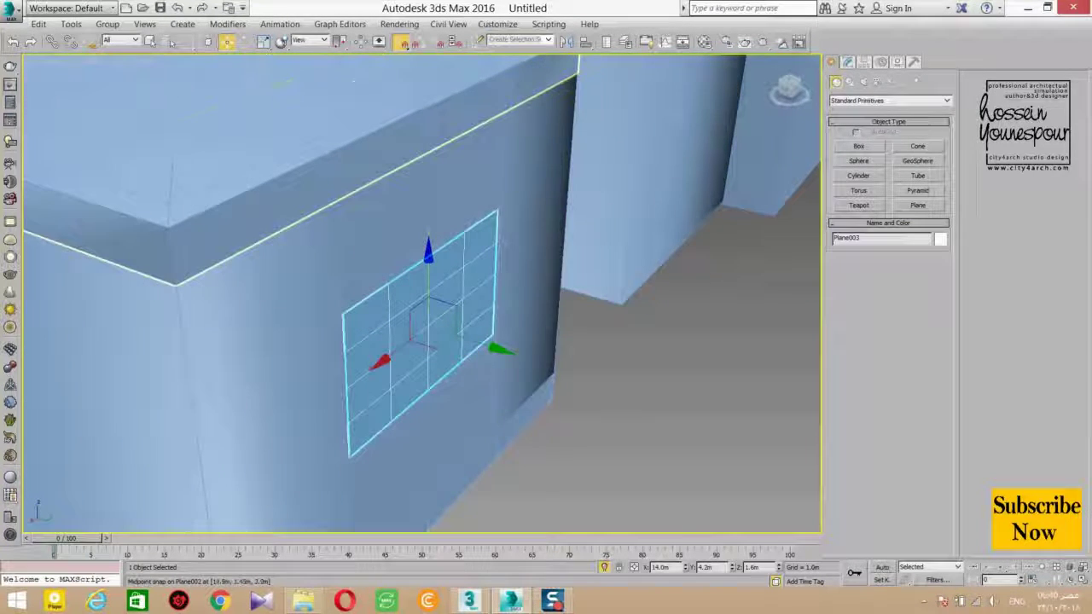
right_click(228, 45)
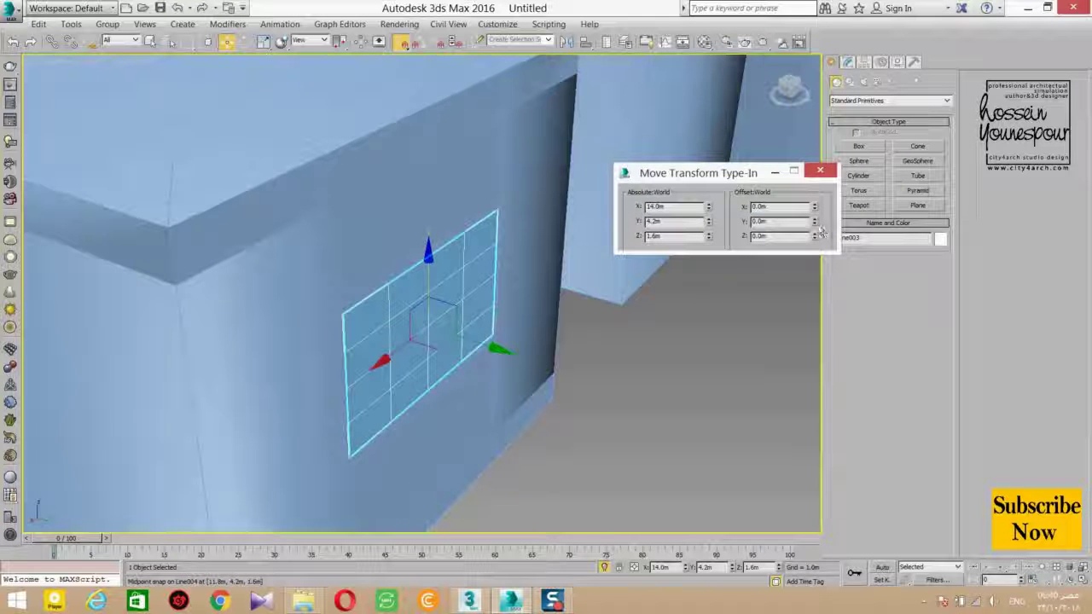
type(".1")
key("Return")
type("-.2")
key("Return")
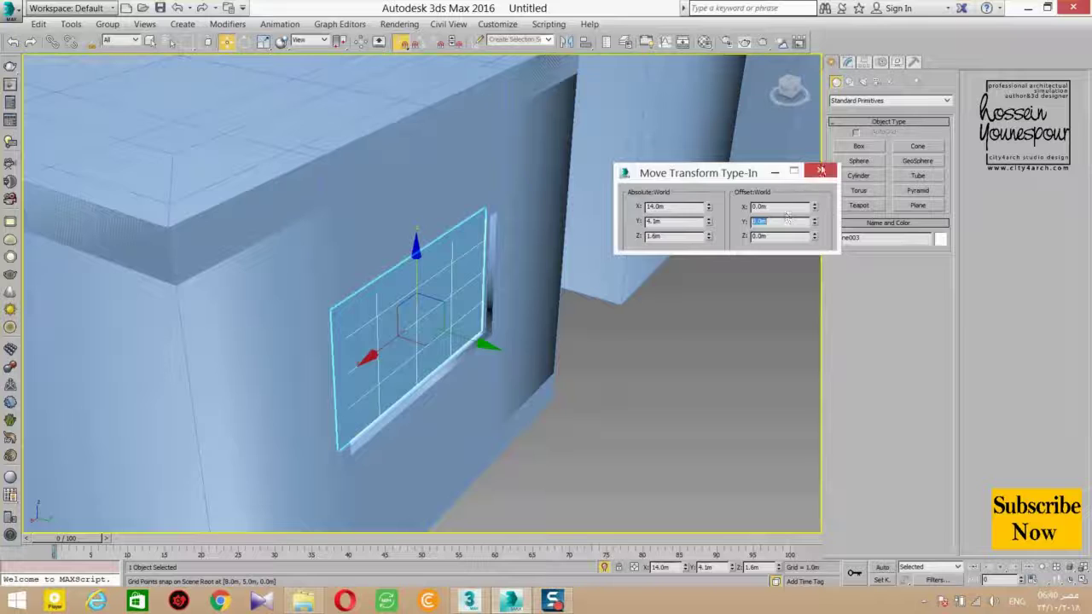
left_click(821, 170)
Turn snapping off and move the window plane along Y to 4.15 m so it sits within the frame.
left_click(556, 389)
left_click(433, 368)
scroll(485, 343, "up", 3)
key("s")
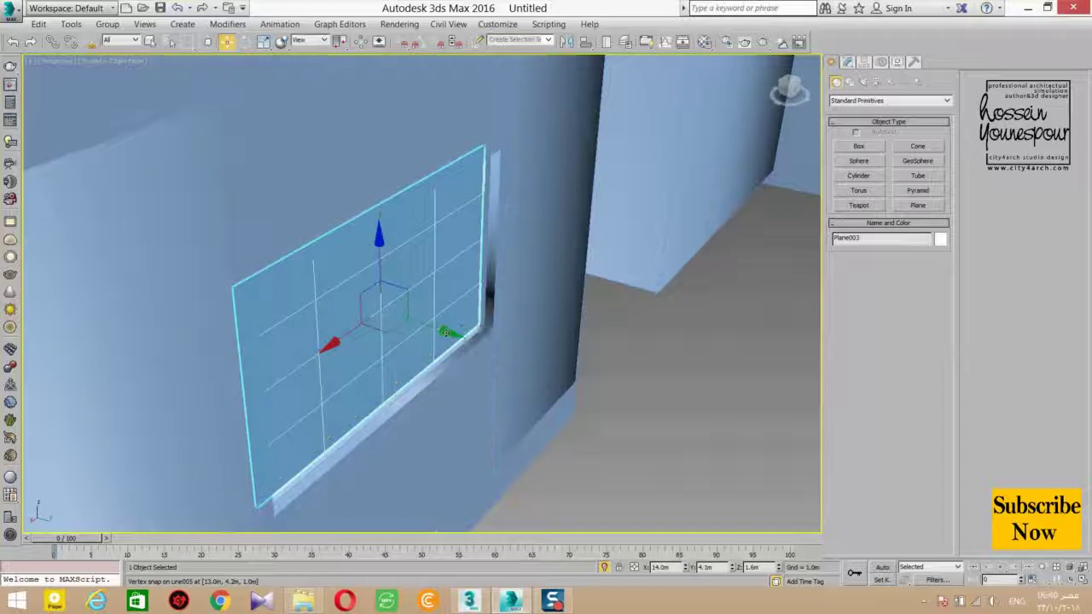
left_click_drag(446, 333, 457, 336)
middle_click_drag(457, 336, 517, 397, "alt")
left_click(401, 388)
left_click(402, 387)
scroll(517, 397, "down", 4)
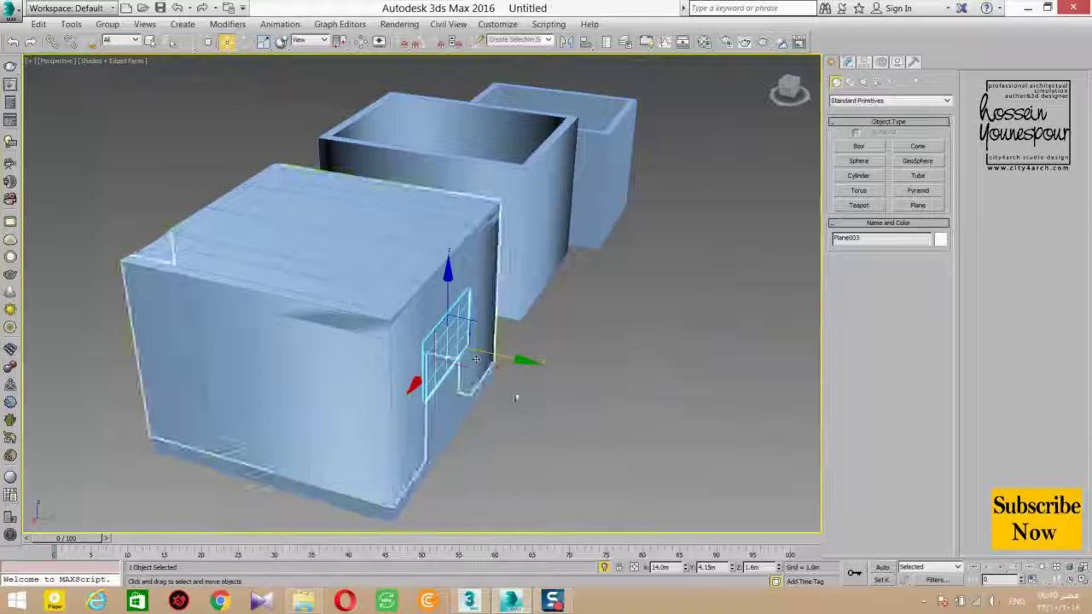
Examine the door opening and the surrounding walls of the third building from several angles.
left_click(525, 398)
scroll(546, 393, "up", 4)
middle_click_drag(618, 375, 498, 411, "alt")
scroll(446, 296, "down", 4)
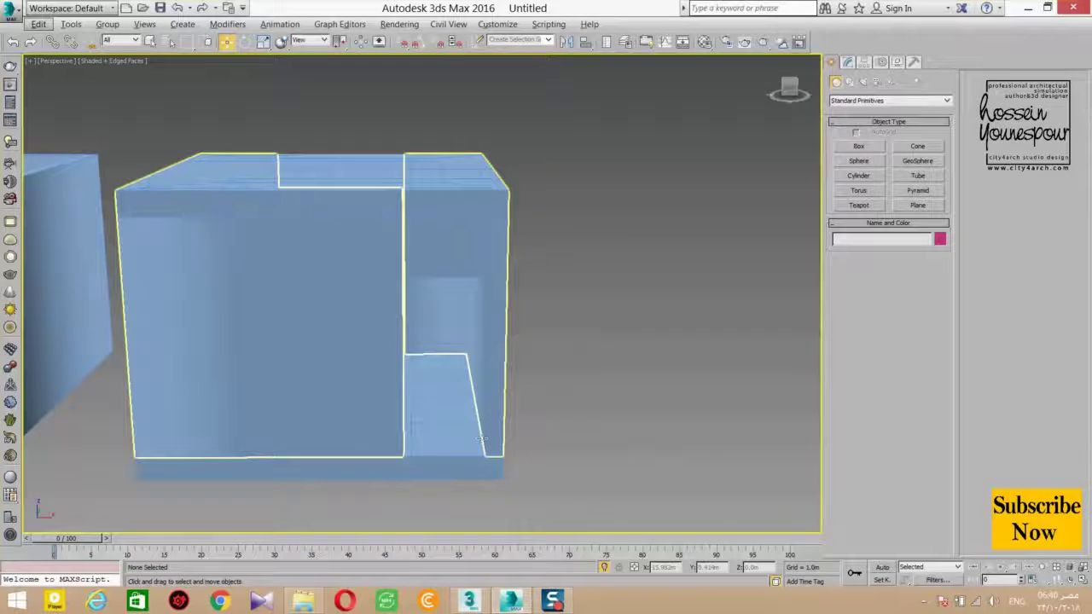
middle_click_drag(510, 264, 459, 309, "alt")
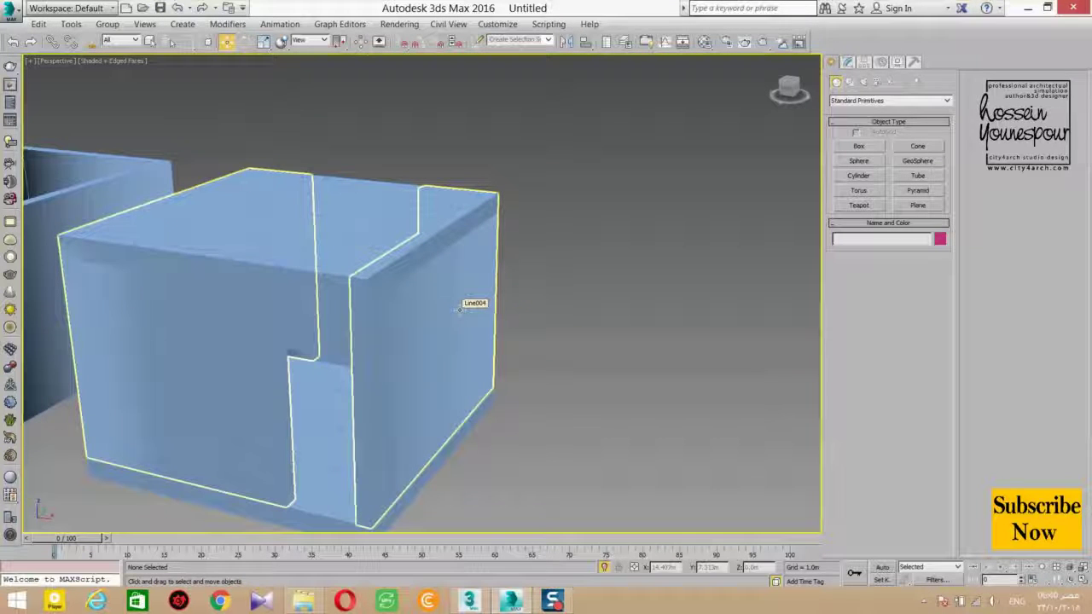
scroll(402, 318, "down", 4)
middle_click_drag(399, 305, 492, 301, "alt")
scroll(491, 301, "up", 3)
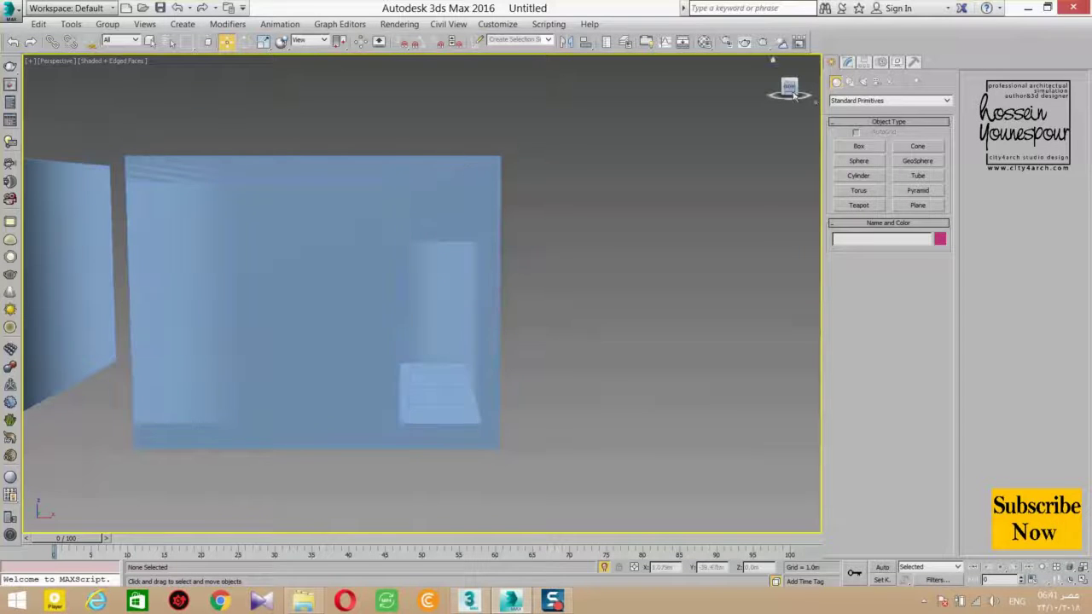
key("f")
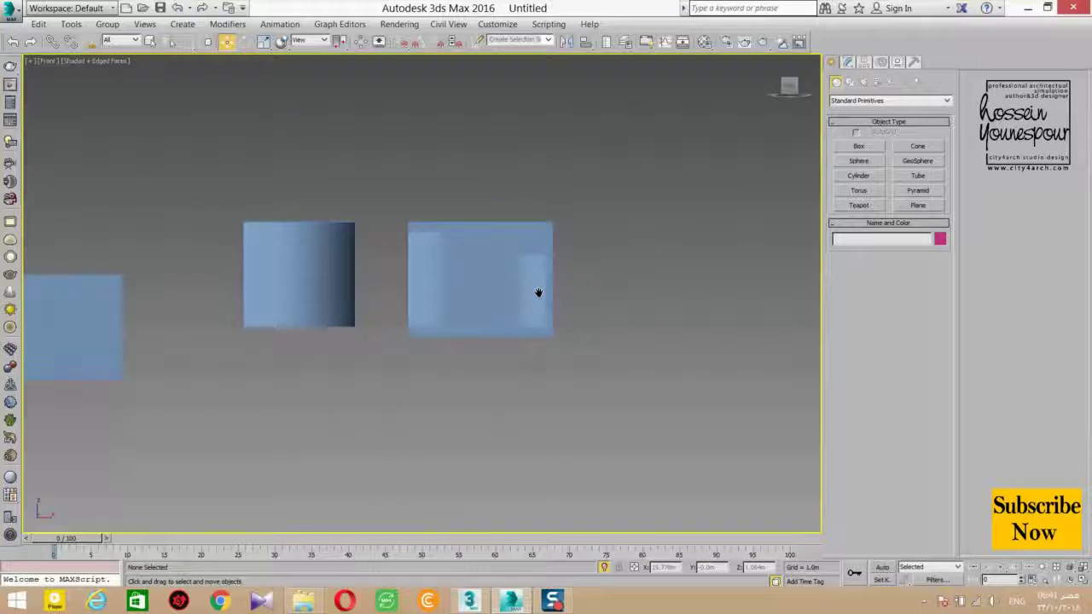
right_click(636, 252, "ctrl")
left_click(657, 217)
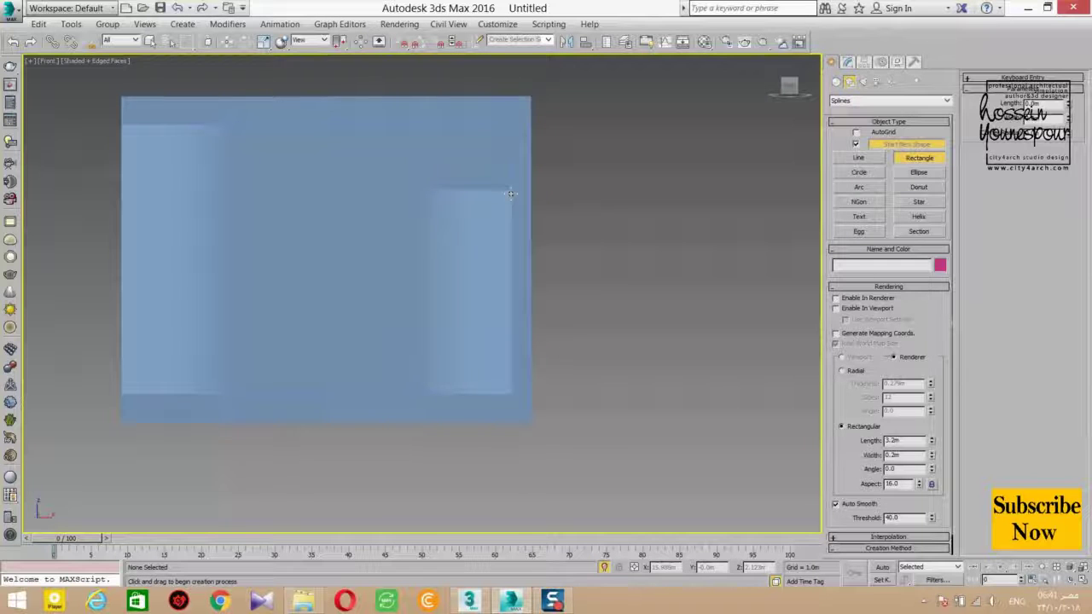
scroll(510, 195, "up", 5)
key("s")
left_click_drag(575, 162, 454, 453)
key("p")
middle_click_drag(502, 437, 549, 383, "alt")
key("Delete")
Draw a rectangle snapped to the corners of the door opening in the front view.
key("f")
left_click_drag(495, 304, 453, 459)
scroll(512, 358, "up", 2)
key("p")
middle_click_drag(512, 358, 555, 414, "alt")
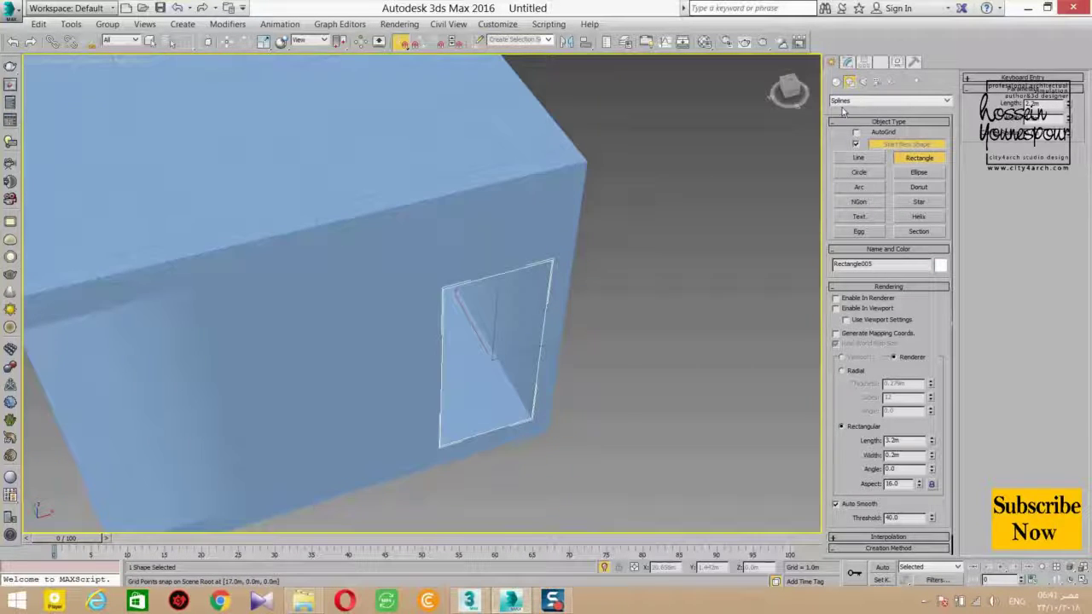
Apply the Sweep modifier to the door rectangle to form the door frame.
left_click(847, 65)
left_click(912, 100)
key("s")
key("w")
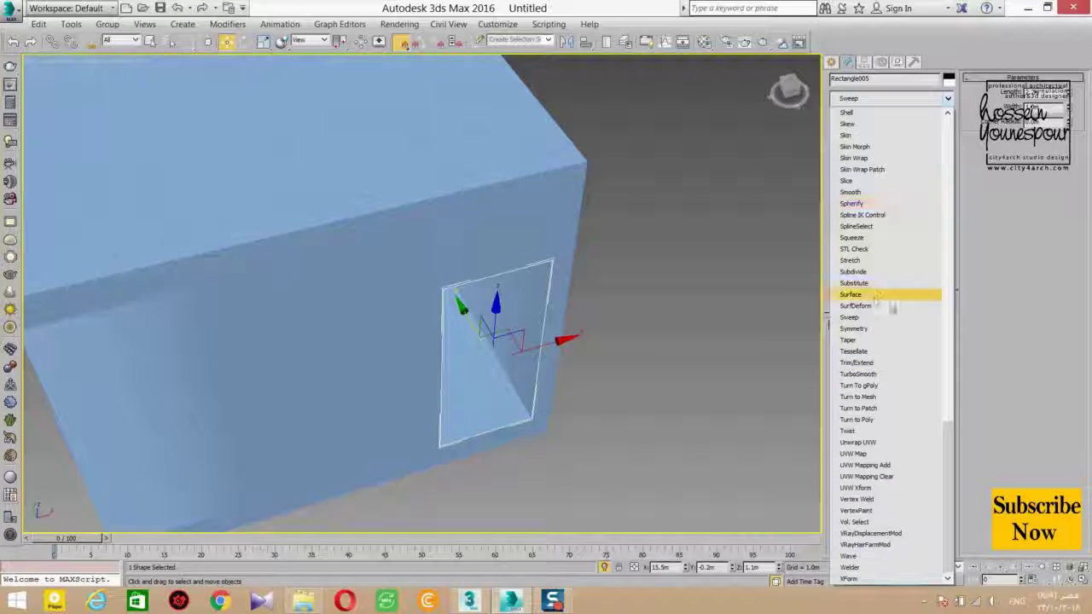
left_click(878, 318)
middle_click_drag(597, 346, 627, 245, "alt")
In the front view, draw a plane about 0.88 m wide and 2.08 m long inside the door frame.
key("f")
left_click(663, 226)
right_click(659, 220, "ctrl")
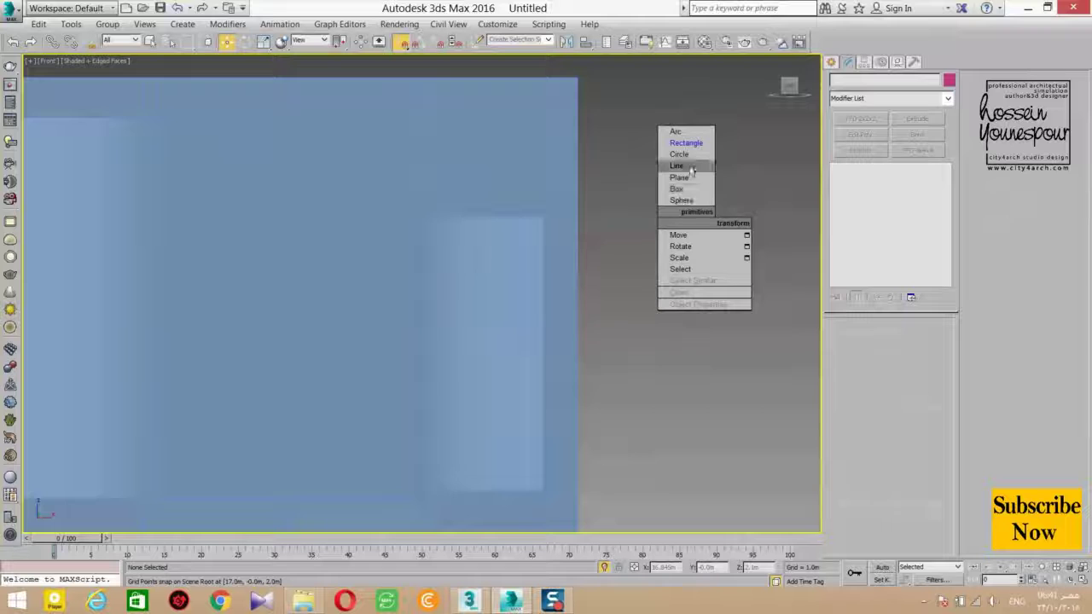
left_click(692, 177)
mouse_move(544, 217)
left_mouse_down()
mouse_move(446, 480)
mouse_move(427, 491)
left_mouse_up()
mouse_move(529, 354)
middle_mouse_down()
mouse_move(514, 354)
mouse_move(559, 390)
middle_mouse_up()
key("p")
scroll(559, 391, "up", 5)
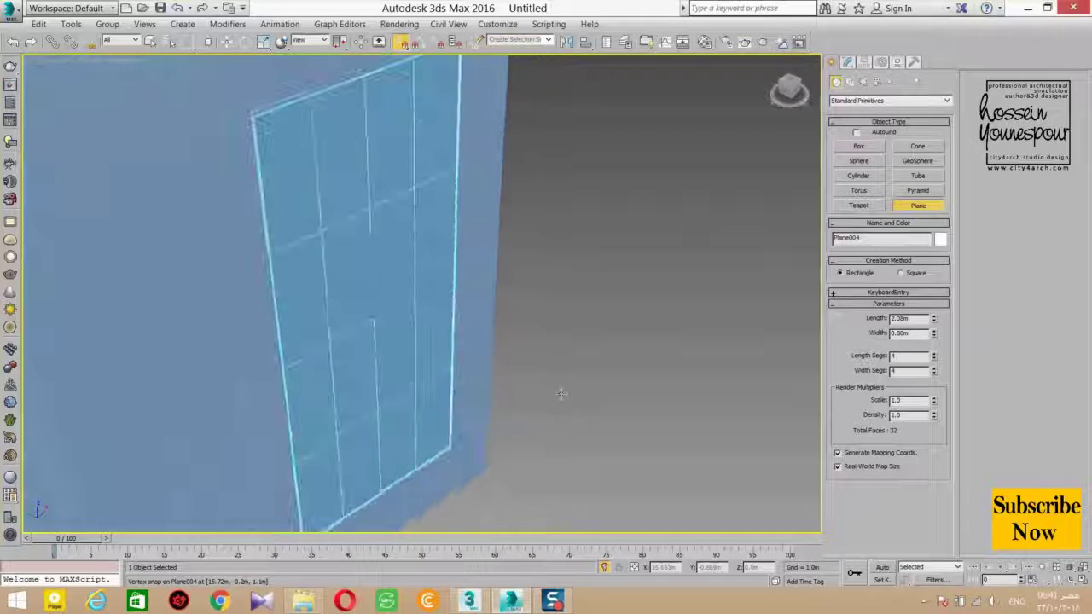
Add a Shell modifier to the door plane and set its inner amount to 0.05 m.
left_click(850, 63)
left_click(948, 101)
scroll(890, 256, "down", 10)
left_click(890, 168)
middle_click_drag(373, 313, 459, 294, "alt")
left_click_drag(938, 342, 965, 461)
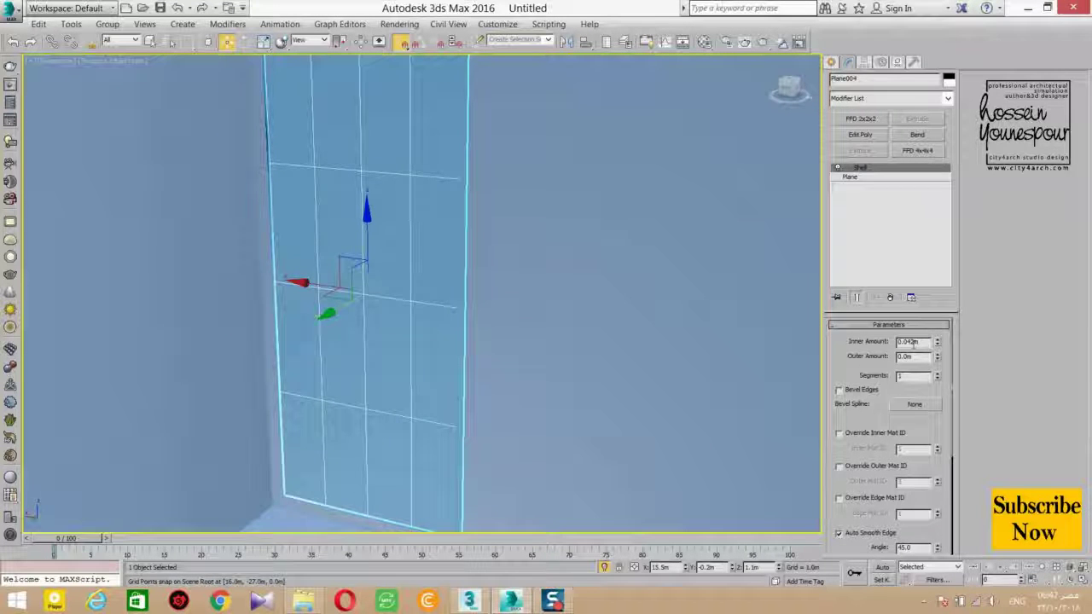
key("Return")
type("0.02")
key("Return")
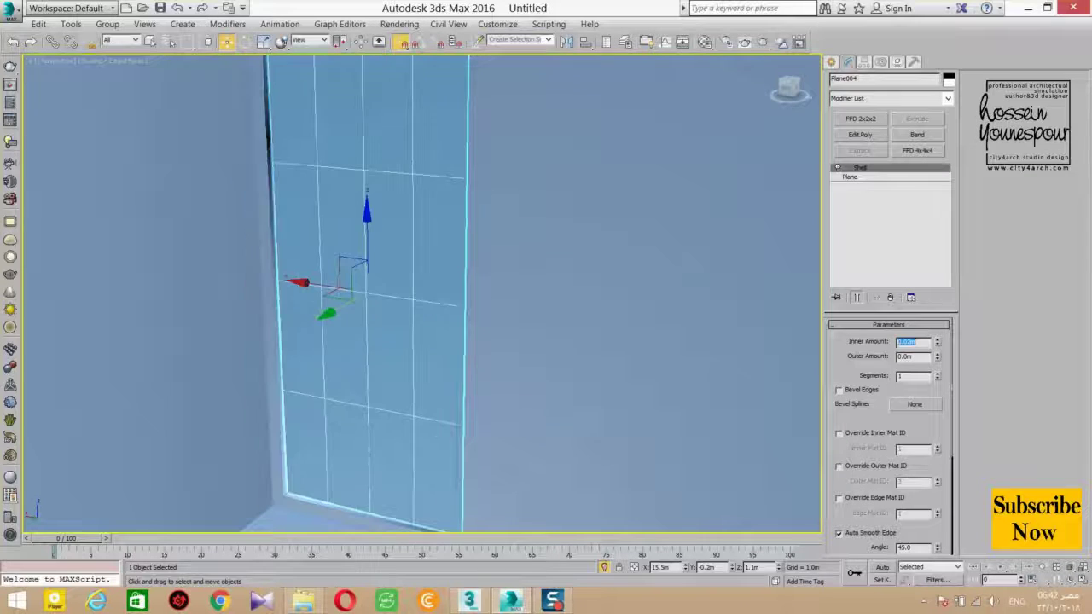
Open the Material Editor and assign the Wall Paint material to the third building's walls.
middle_click_drag(648, 243, 563, 331, "alt")
left_click(651, 358)
scroll(560, 329, "down", 3)
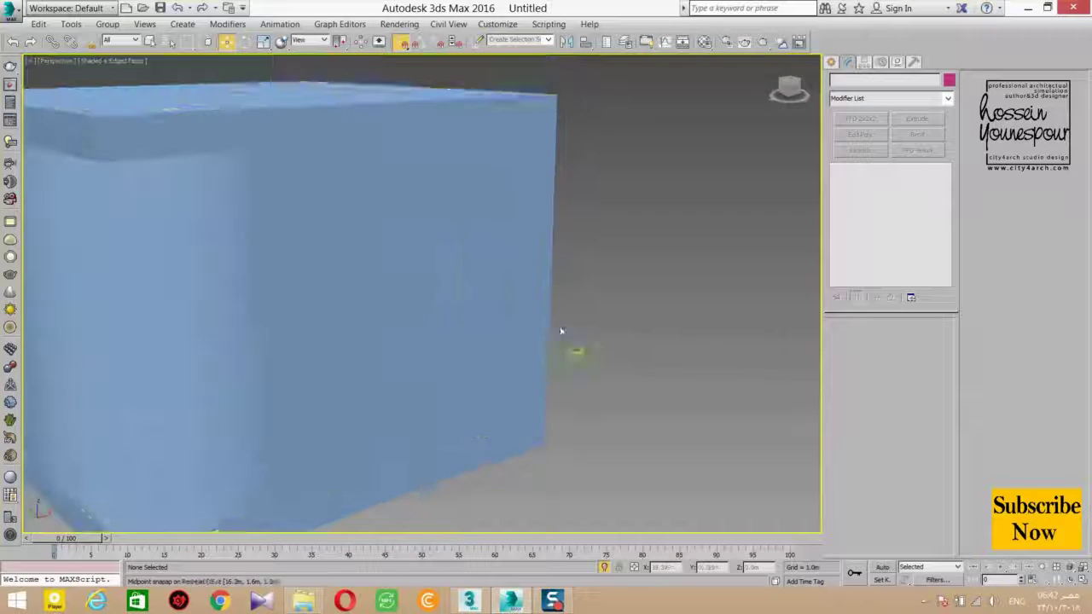
left_click(517, 329)
key("m")
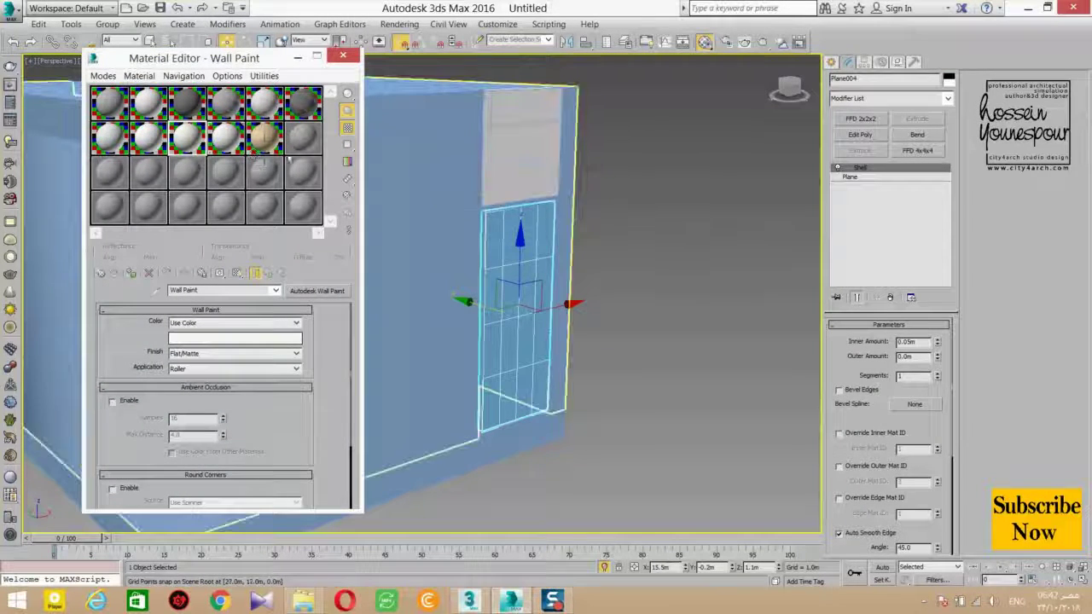
middle_click_drag(692, 154, 698, 217, "alt")
scroll(598, 201, "down", 3)
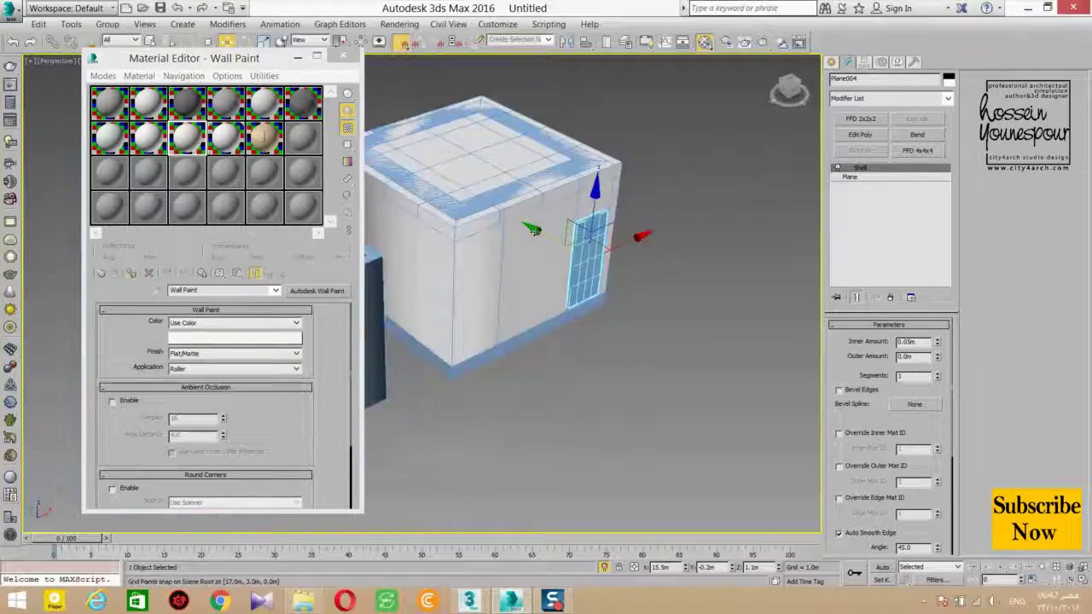
middle_click_drag(558, 124, 521, 184, "alt")
Select the roof slab of the third building and hide it.
left_click(509, 179)
right_click(510, 179)
left_click(534, 113)
middle_click_drag(629, 142, 765, 236)
scroll(759, 243, "down", 4)
middle_click_drag(717, 316, 598, 260, "alt")
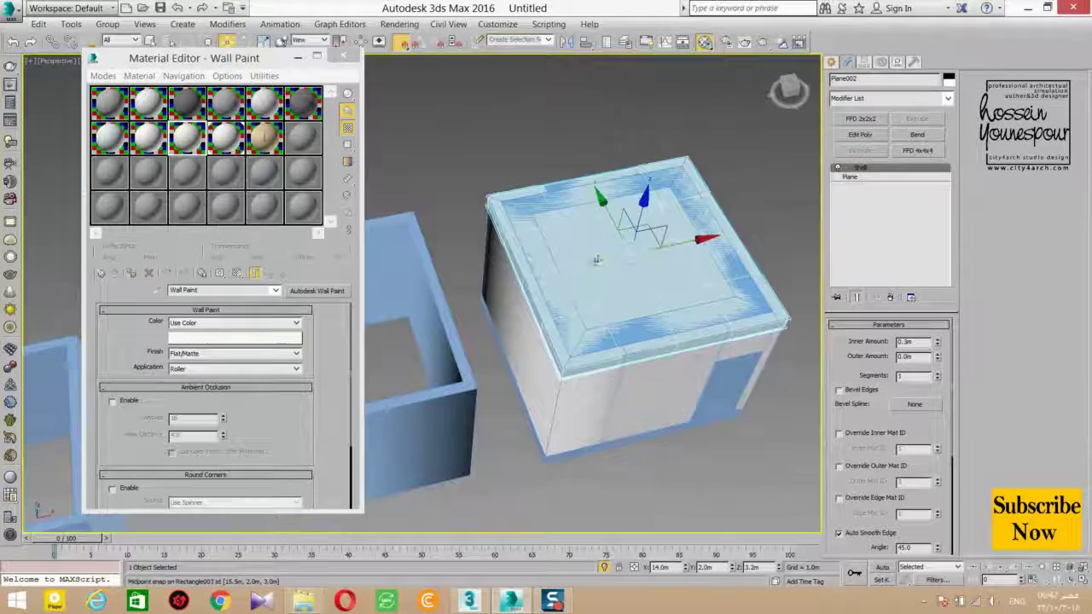
right_click(597, 260)
left_click(629, 215)
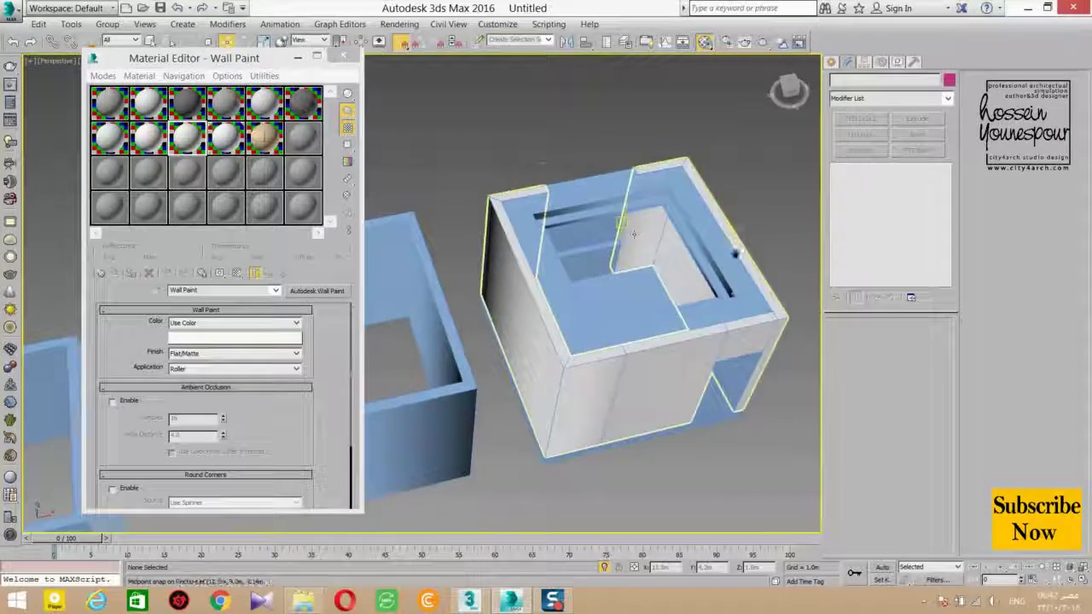
Assign the Wall Paint material to the building's remaining blue parts, including the swept frames inside the wall tops.
middle_click_drag(628, 221, 465, 224)
mouse_move(195, 152)
left_mouse_down()
mouse_move(502, 198)
mouse_move(465, 186)
left_mouse_up()
left_click_drag(507, 297, 508, 297)
mouse_move(189, 144)
left_mouse_down()
mouse_move(580, 250)
mouse_move(552, 254)
left_mouse_up()
mouse_move(563, 264)
middle_mouse_down("alt")
mouse_move(523, 196)
mouse_move(671, 336)
middle_mouse_up("alt")
left_click_drag(187, 148, 579, 350)
Select the window pane and assign a material from the Material Editor to the window.
middle_click_drag(579, 350, 563, 298, "alt")
scroll(559, 316, "up", 5)
left_click(644, 344)
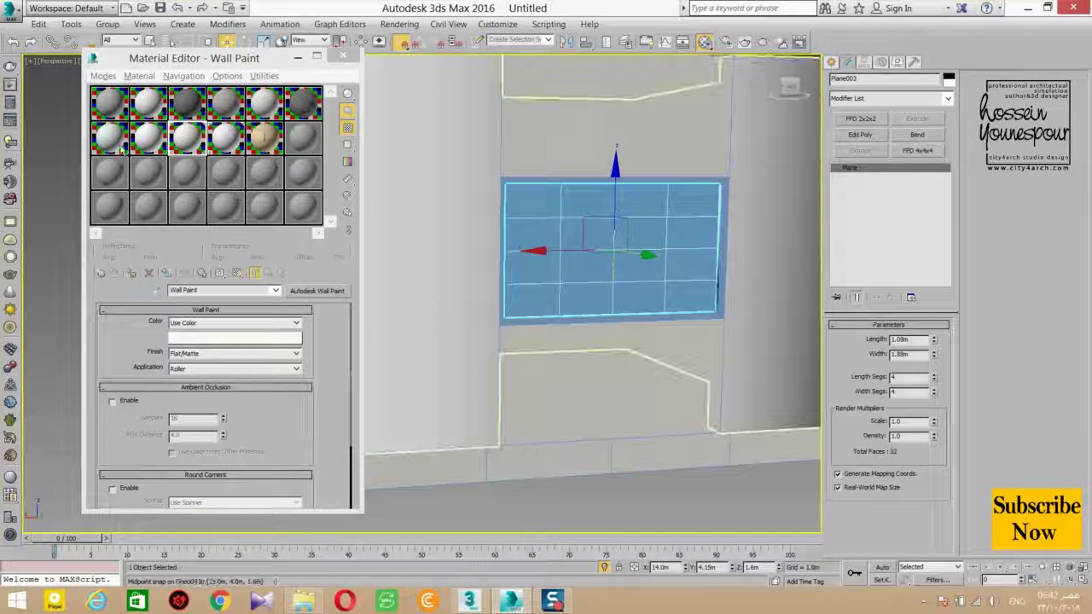
left_click_drag(188, 140, 570, 194)
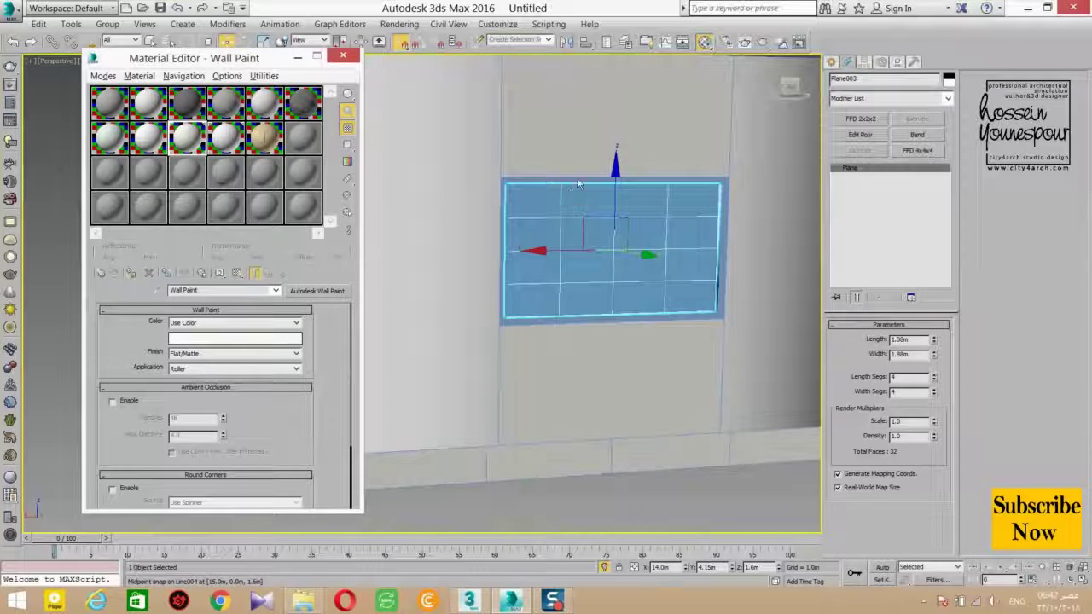
Assign materials from the Material Editor to the door panel and its frame.
middle_click_drag(559, 282, 674, 320, "alt")
scroll(674, 320, "down", 5)
left_click_drag(607, 335, 622, 382)
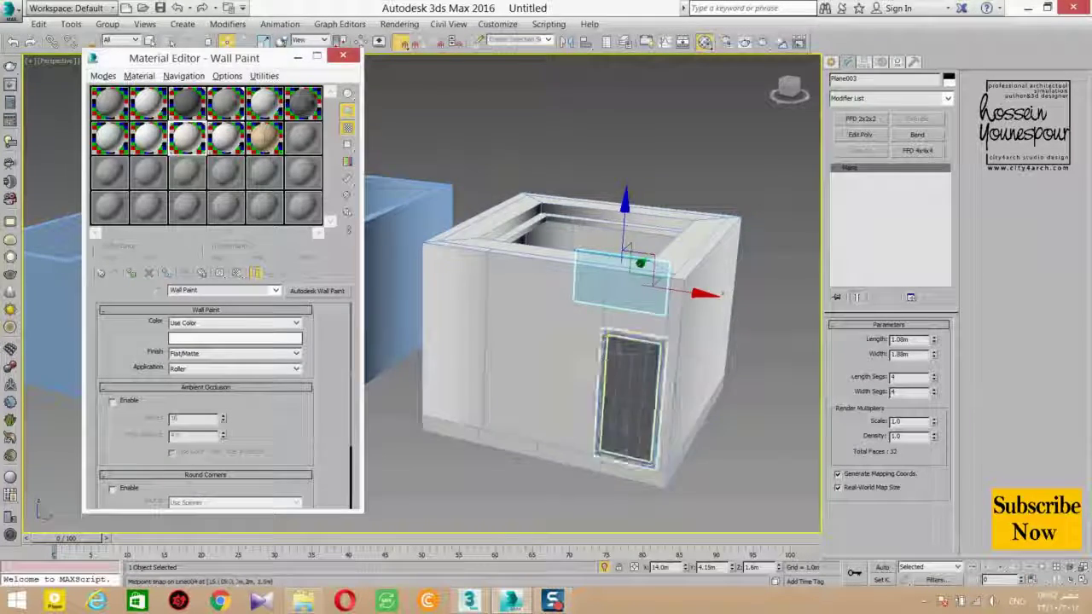
scroll(621, 383, "up", 5)
left_click_drag(187, 138, 507, 226)
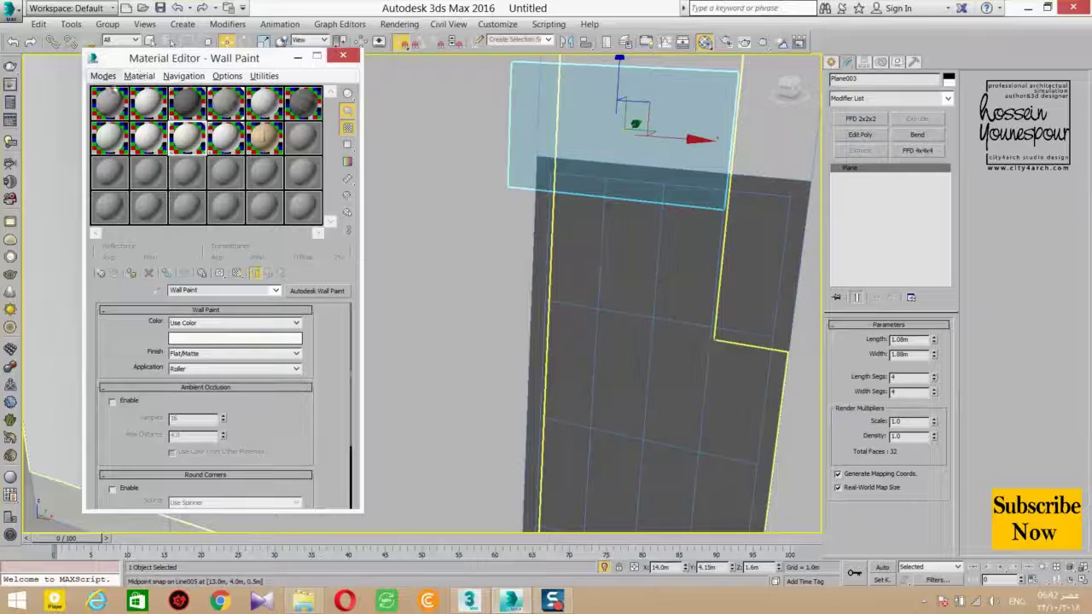
key("shift+z")
middle_click_drag(581, 205, 614, 282, "alt")
scroll(614, 282, "up", 4)
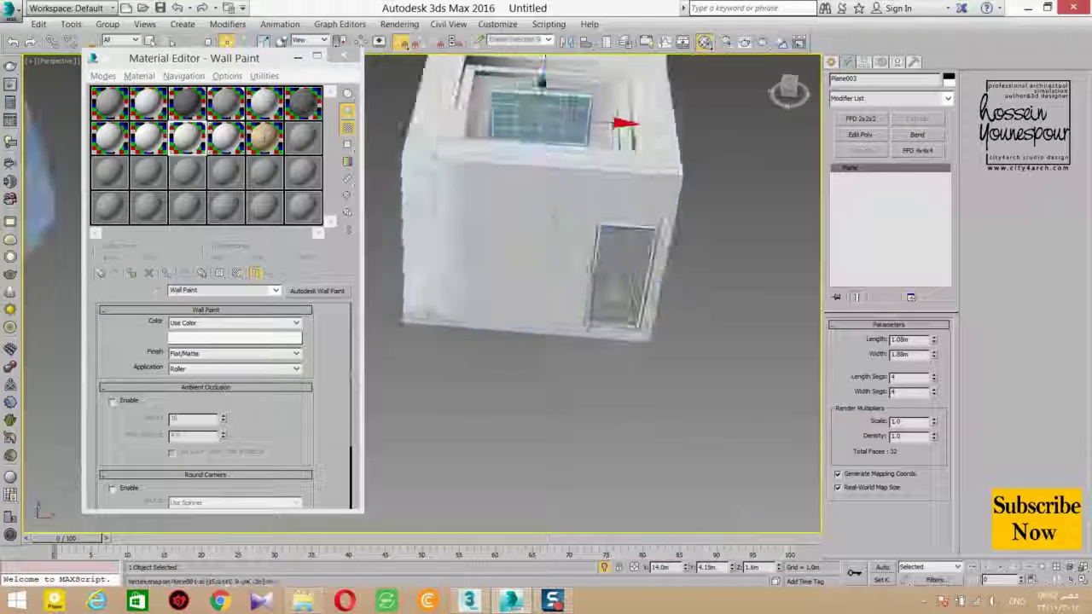
Unhide all objects and close the Material Editor.
left_click(674, 299)
mouse_move(537, 341)
middle_mouse_down("alt")
mouse_move(611, 378)
mouse_move(547, 341)
middle_mouse_up("alt")
right_click(620, 295)
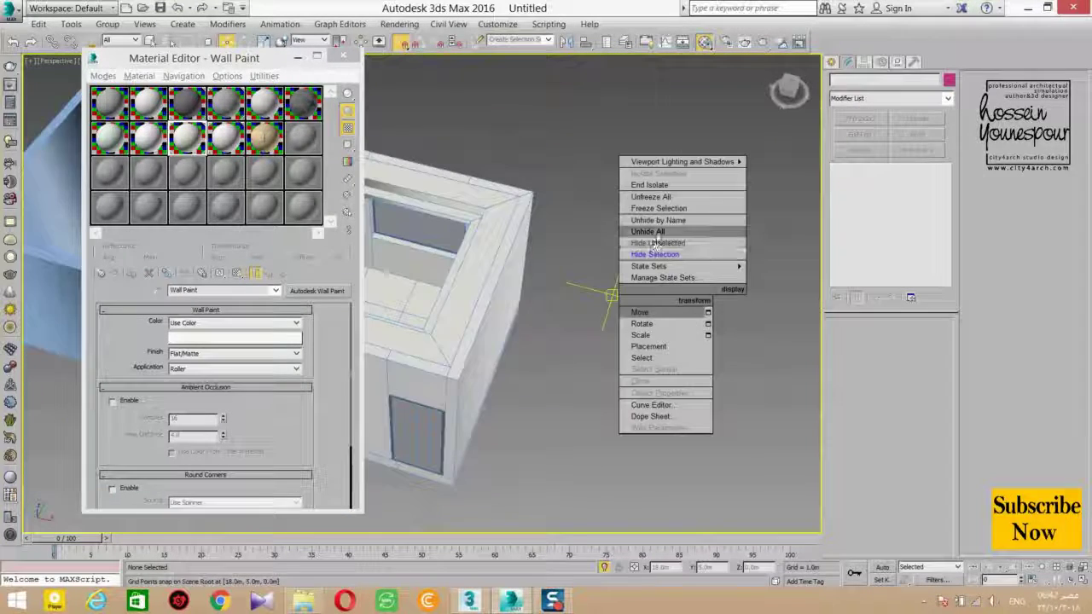
left_click(657, 234)
left_click(343, 56)
Hide the roof slab again to expose the interior of the third building.
scroll(348, 254, "down", 3)
middle_click_drag(348, 254, 585, 256)
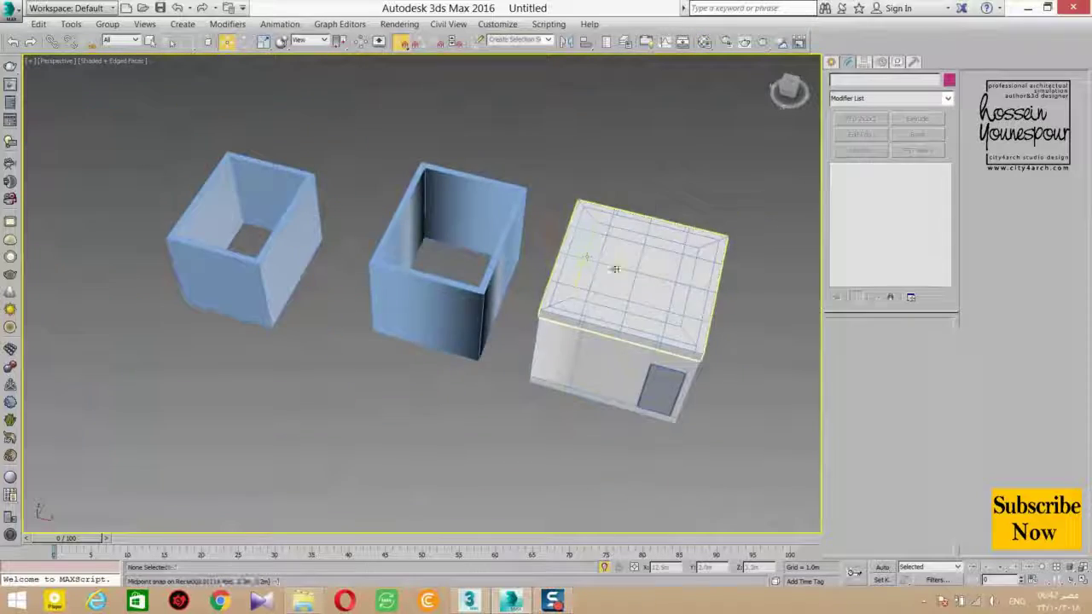
left_click(613, 267)
right_click(610, 264)
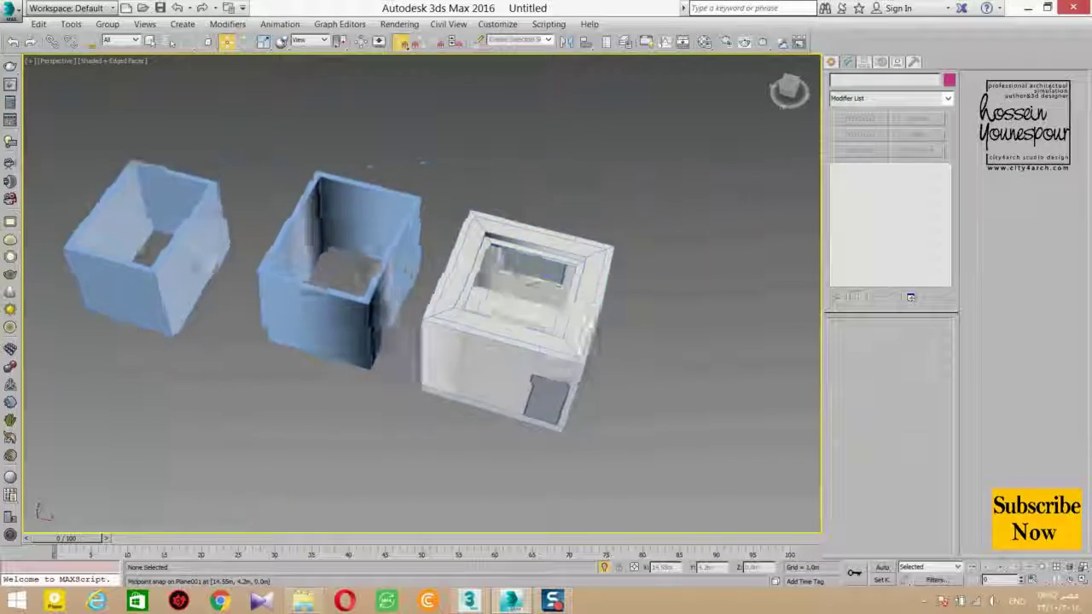
Unhide all objects to restore the roof slab of the third building.
key("shift+z")
right_click(556, 231)
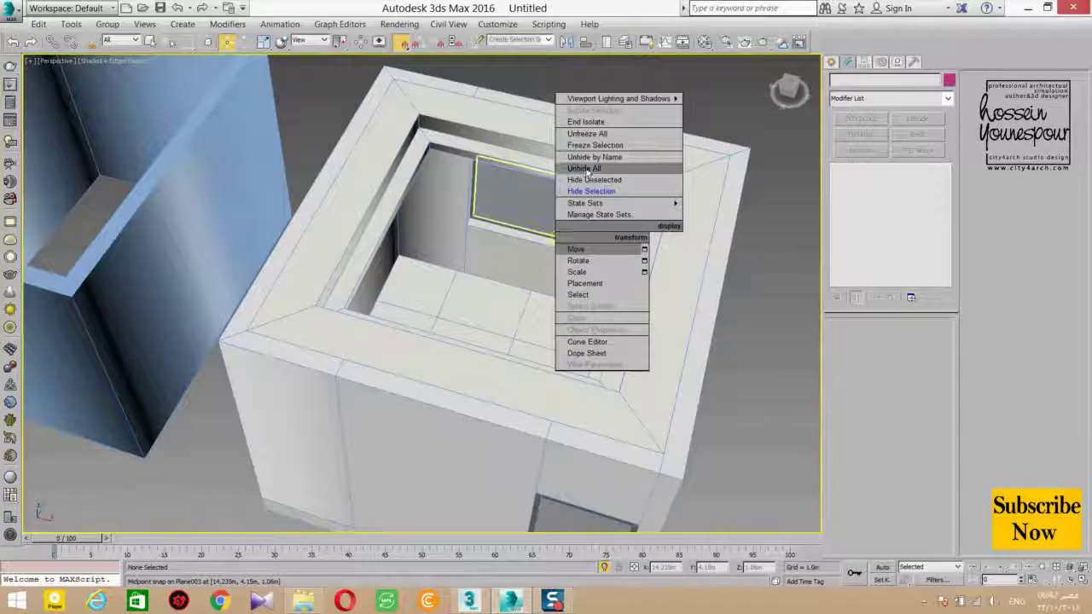
left_click(586, 170)
middle_click_drag(586, 173, 324, 106, "alt")
scroll(554, 154, "down", 3)
middle_click_drag(342, 418, 251, 399, "alt")
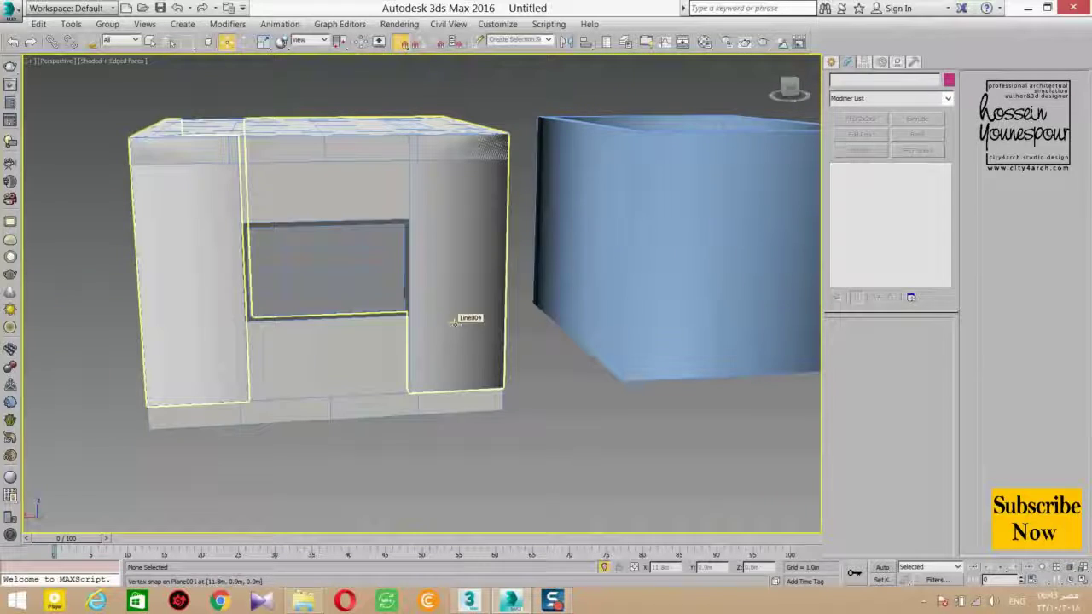
key("shift+z")
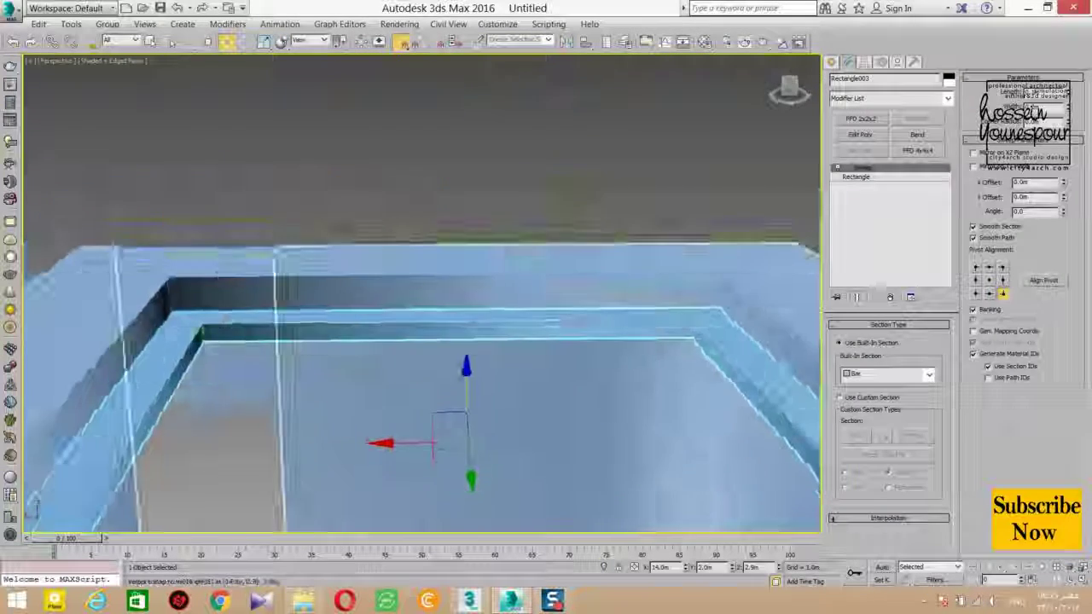
key("shift+z")
key("shift+z")
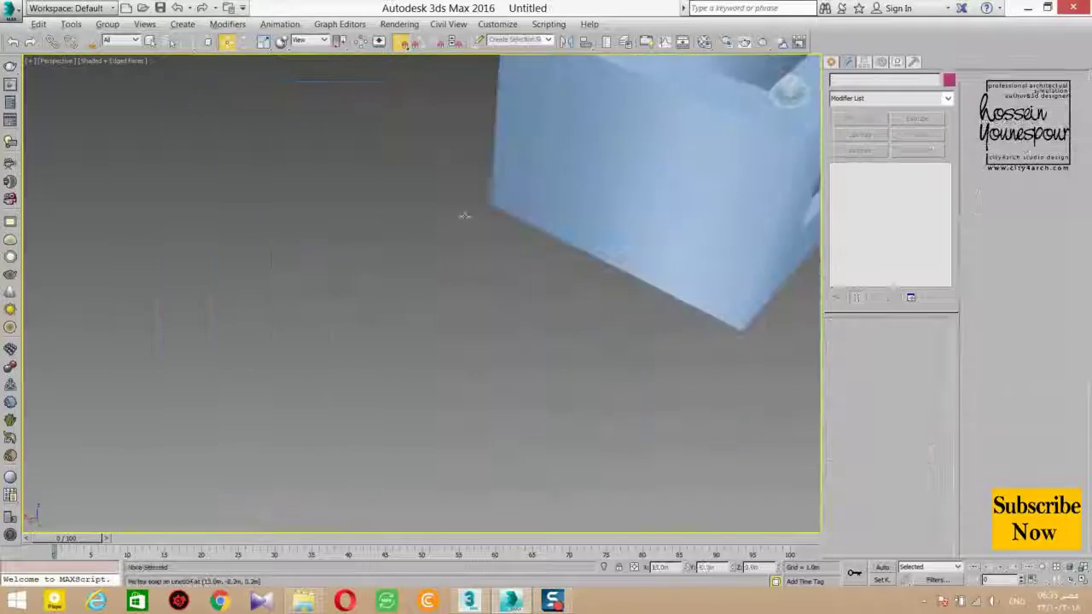
key("shift+z")
key("shift+z")
key("shift+z")
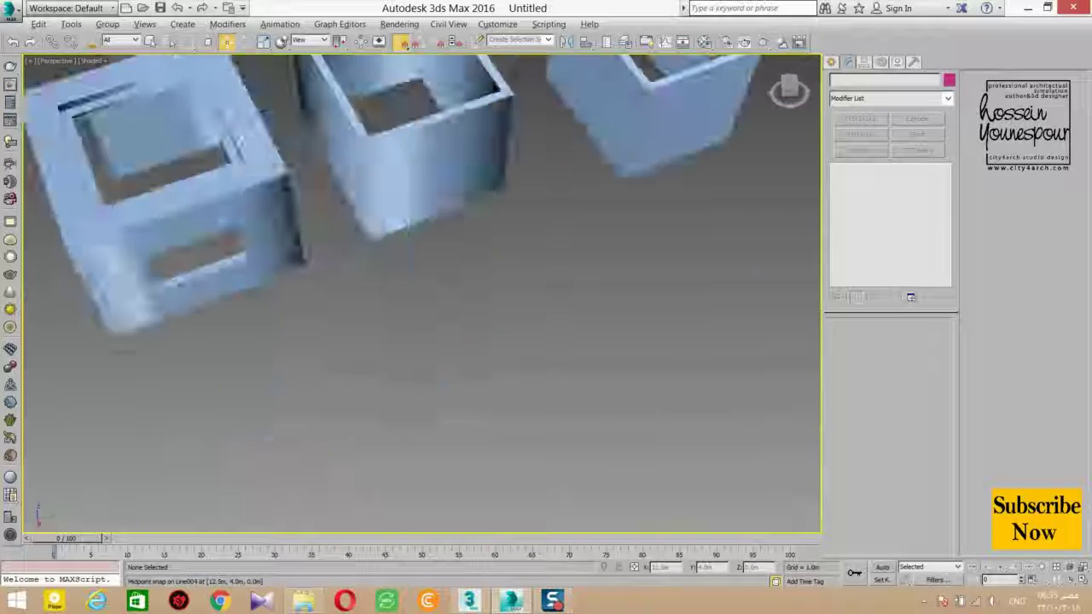
Create a 4.4 by 4.4 m floor plane snapped to opposite base corners of the building with the window opening.
middle_click_drag(354, 419, 304, 407, "alt")
middle_click_drag(428, 256, 410, 341, "alt")
key("shift+z")
key("shift+z")
right_click(526, 412, "ctrl")
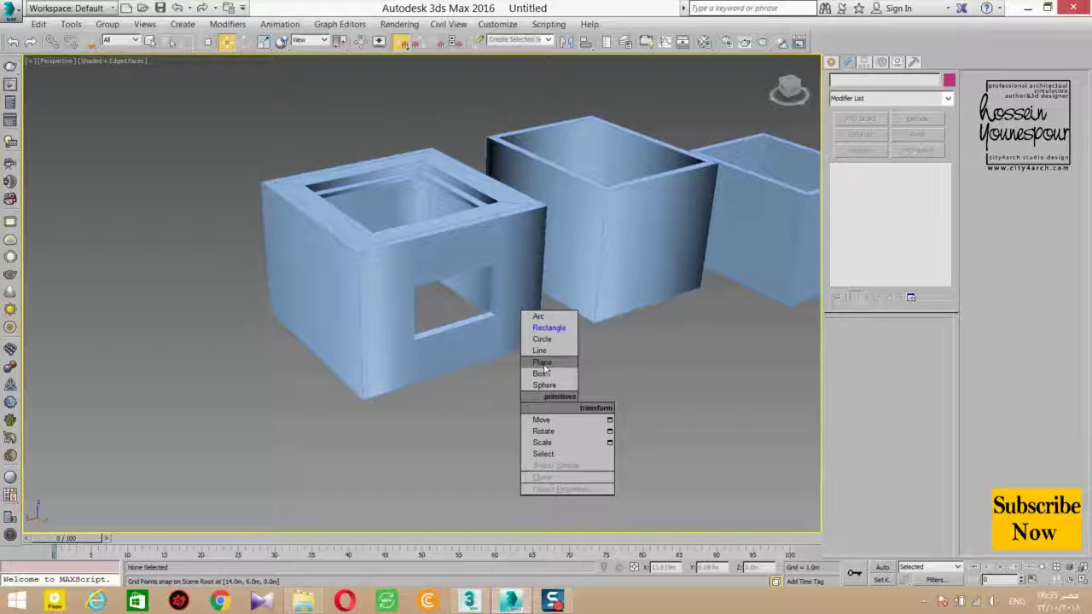
left_click(544, 367)
mouse_move(539, 343)
left_mouse_down()
mouse_move(237, 325)
mouse_move(271, 314)
left_mouse_up()
Create a roof plane snapped to opposite top corners of the same building's walls and deselect it.
mouse_move(271, 314)
middle_mouse_down("alt")
mouse_move(288, 375)
mouse_move(401, 294)
mouse_move(566, 254)
middle_mouse_up("alt")
left_click_drag(538, 176, 261, 230)
middle_click_drag(299, 245, 512, 244, "alt")
right_click(597, 241)
left_click(605, 237)
Select the roof plane and isolate it from the rest of the scene.
middle_click_drag(542, 288, 529, 336)
scroll(527, 335, "up", 4)
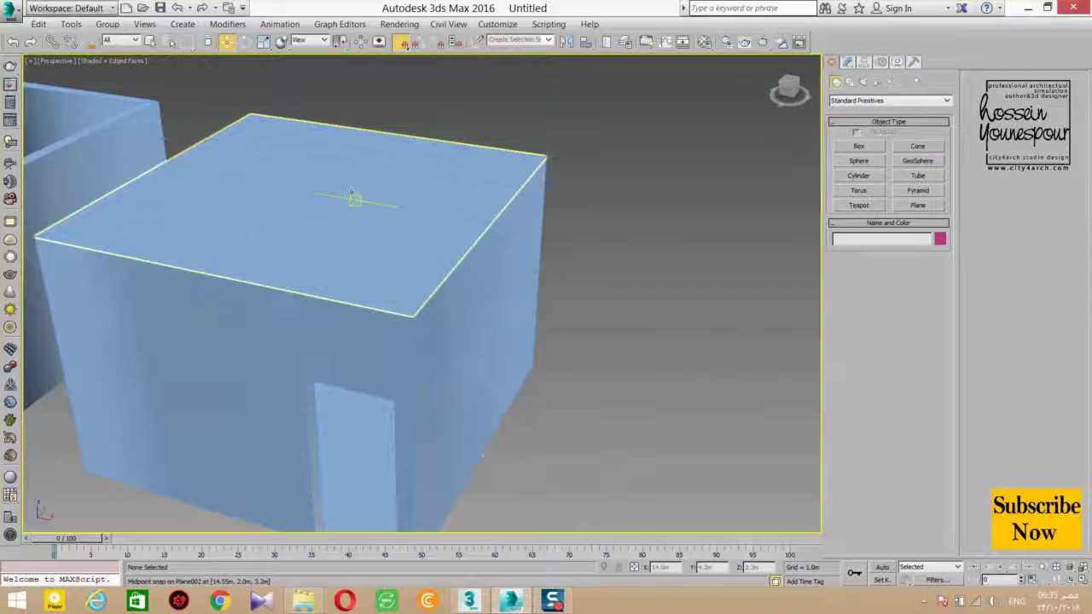
left_click(352, 196)
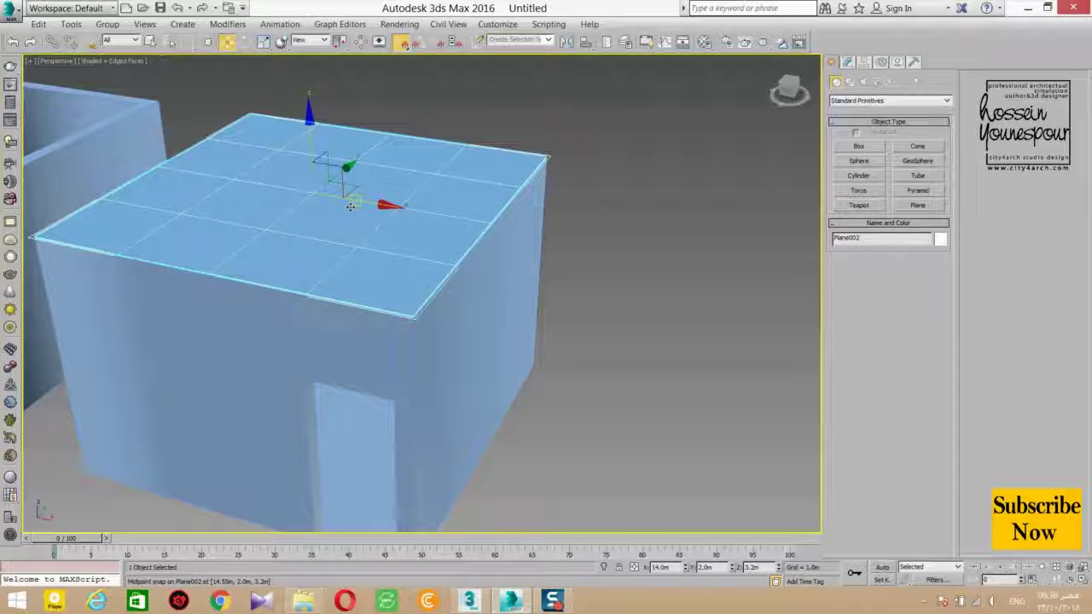
key("alt+q")
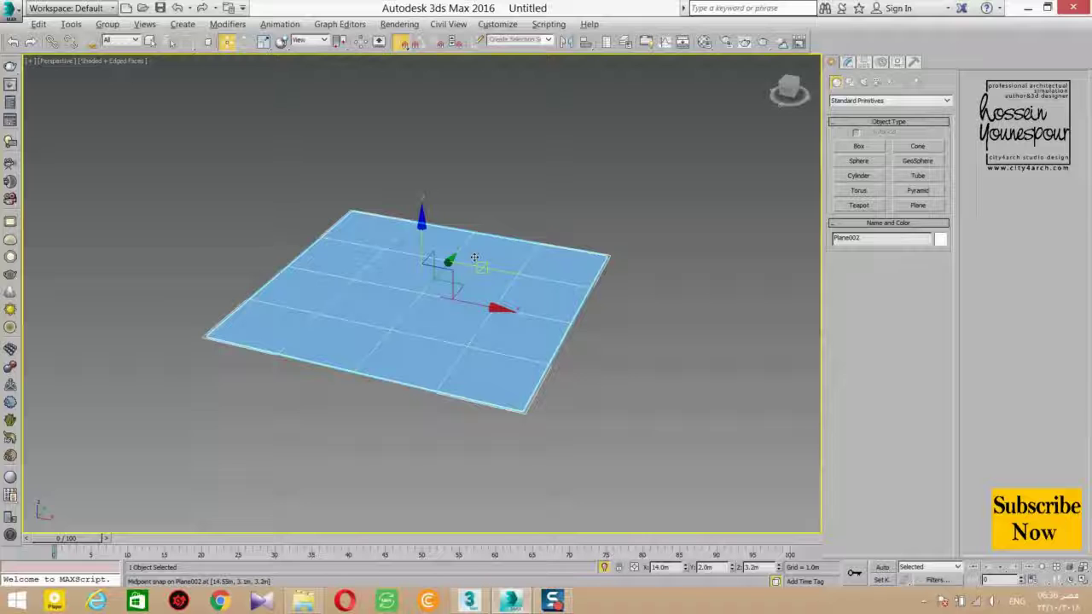
middle_click_drag(392, 372, 425, 333, "alt")
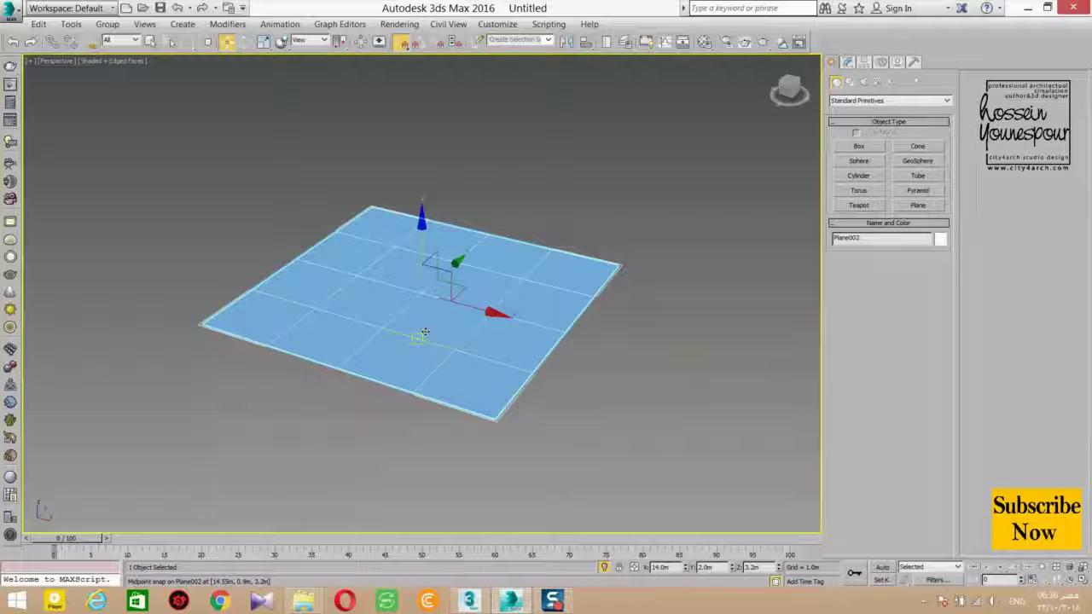
Add a Shell modifier to the isolated roof plane.
left_click(849, 63)
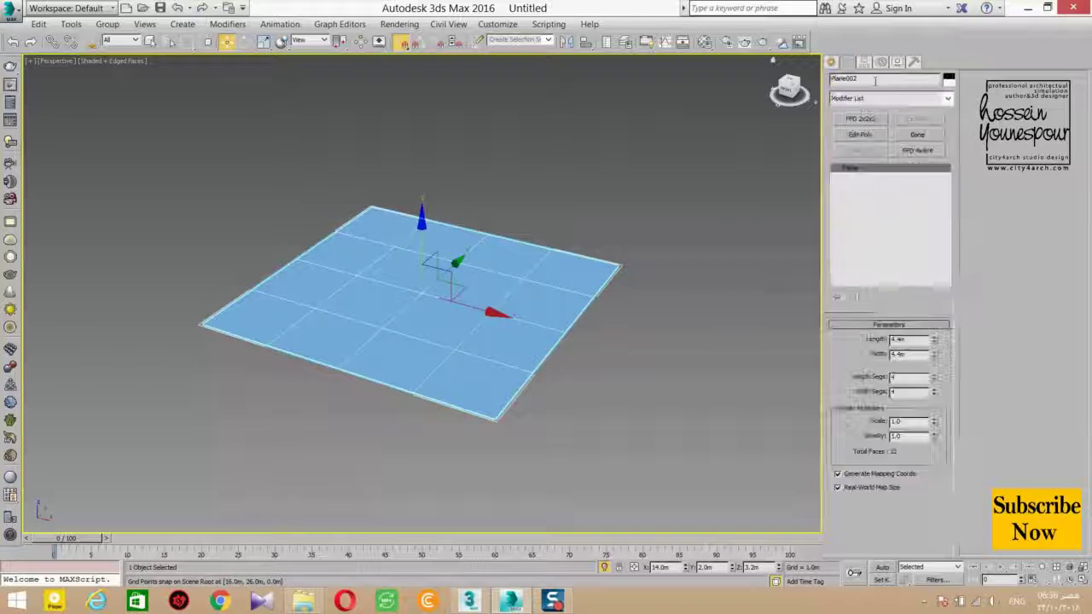
left_click(948, 100)
type("sh")
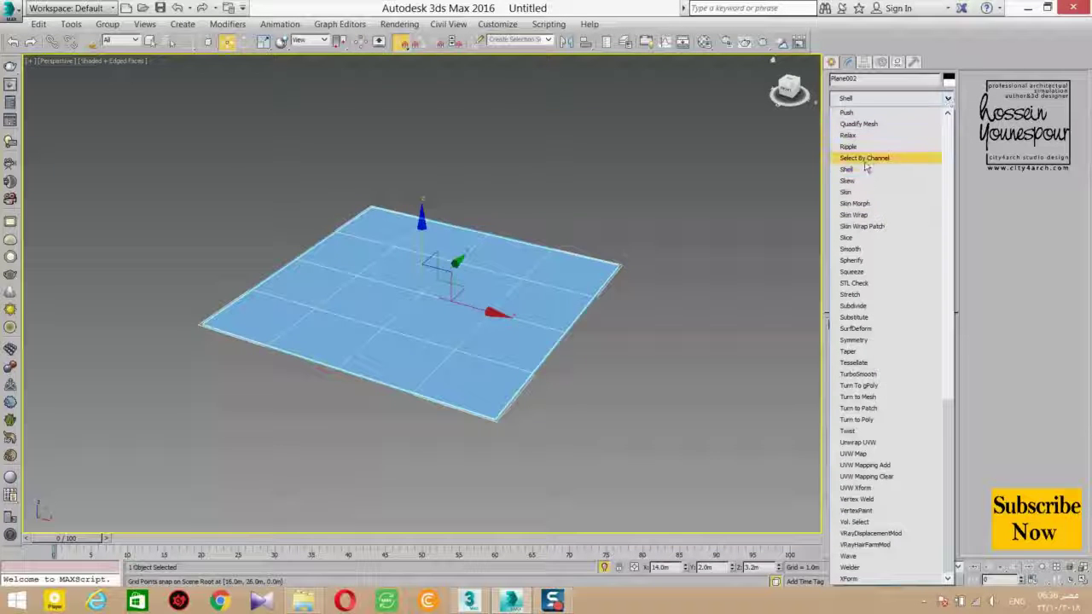
left_click(934, 170)
Try thickening the roof slab with a Shell outer amount of 0.138 m and an inner amount of 0.09 m.
middle_click_drag(597, 341, 517, 351, "alt")
scroll(516, 351, "up", 6)
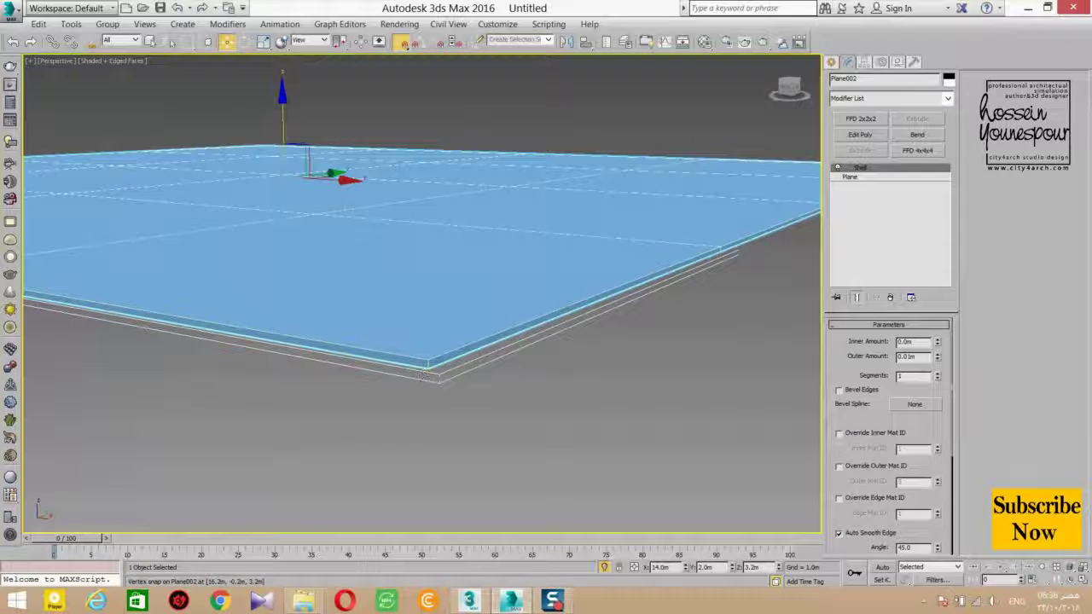
left_click_drag(937, 357, 965, 410)
left_click_drag(938, 340, 937, 269)
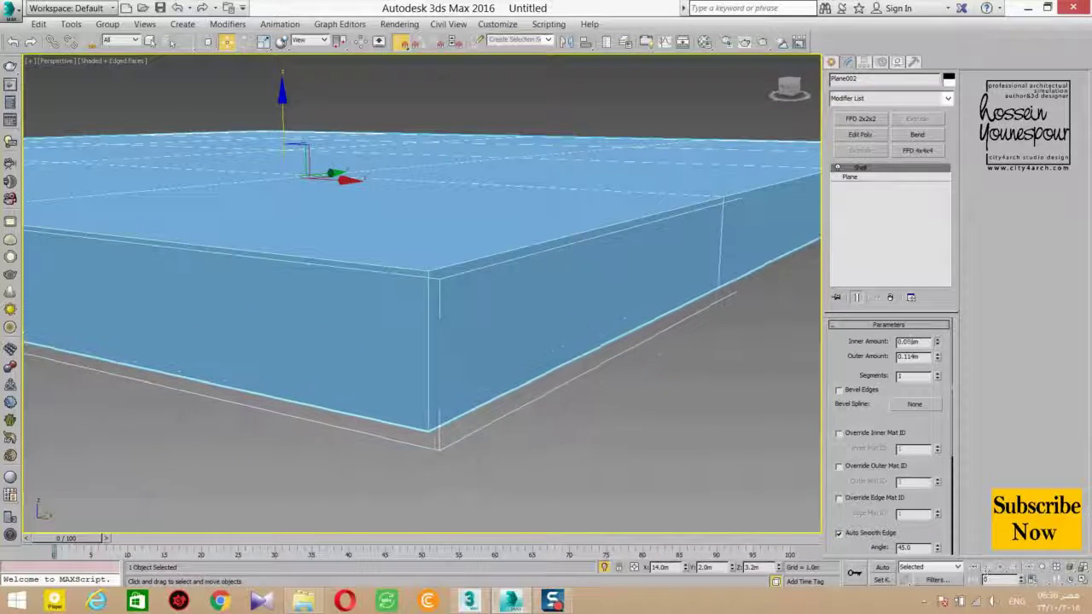
mouse_move(942, 337)
left_mouse_down()
mouse_move(937, 325)
mouse_move(937, 341)
left_mouse_up()
left_click(938, 327)
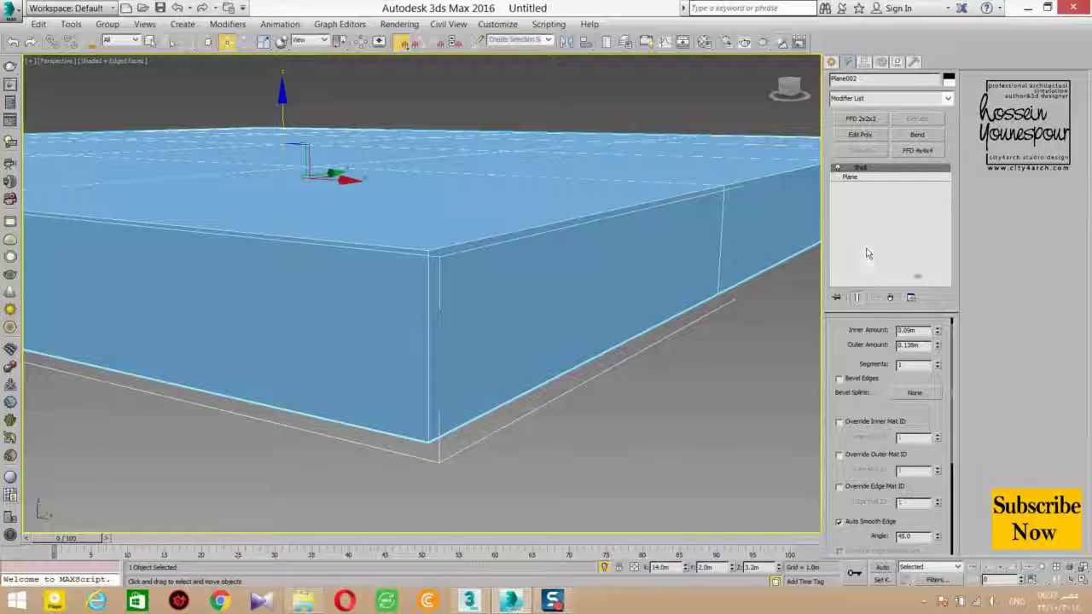
Reset both Shell amounts to zero, set the inner amount to 0.3 m and deselect the roof slab.
right_click(938, 334)
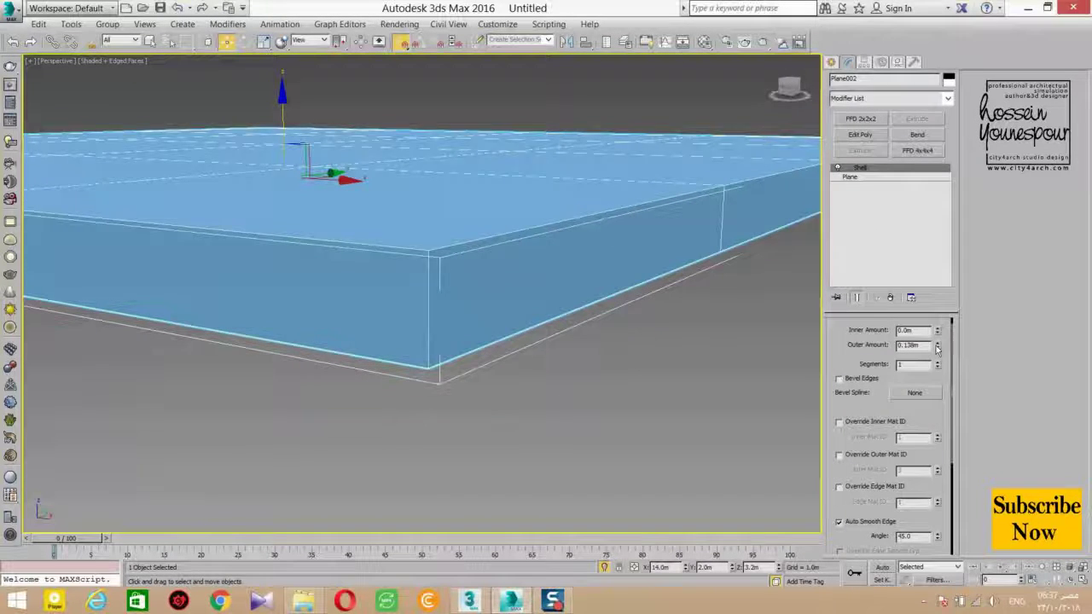
right_click(937, 347)
left_click_drag(937, 331, 937, 326)
type(".5")
key("Return")
scroll(714, 320, "down", 5)
left_click(451, 373)
middle_click_drag(451, 373, 500, 375, "alt")
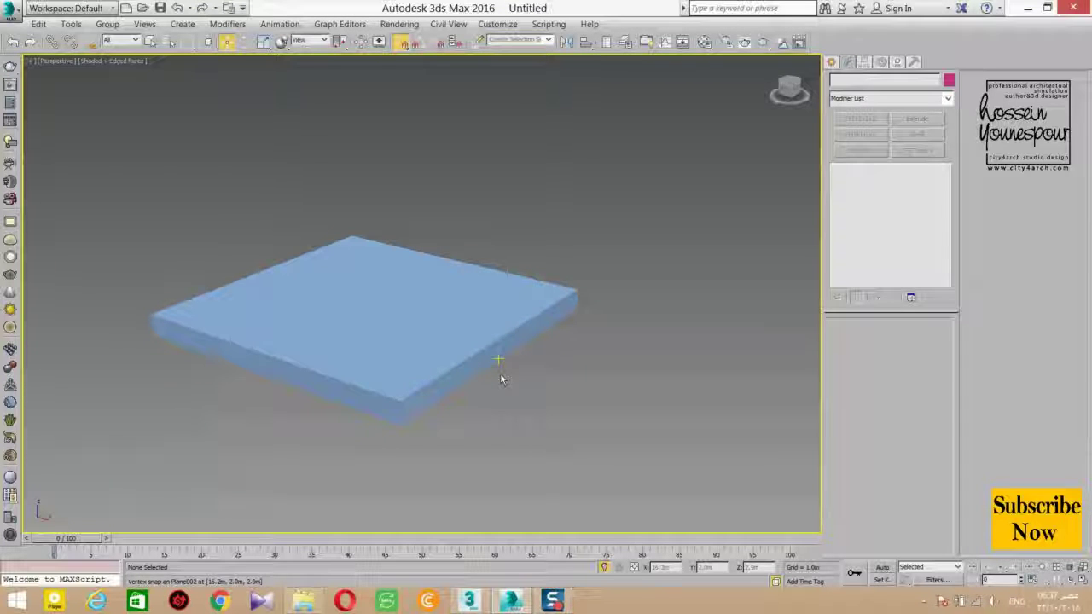
End the roof slab's isolation and make the third building's walls see-through.
right_click(567, 168)
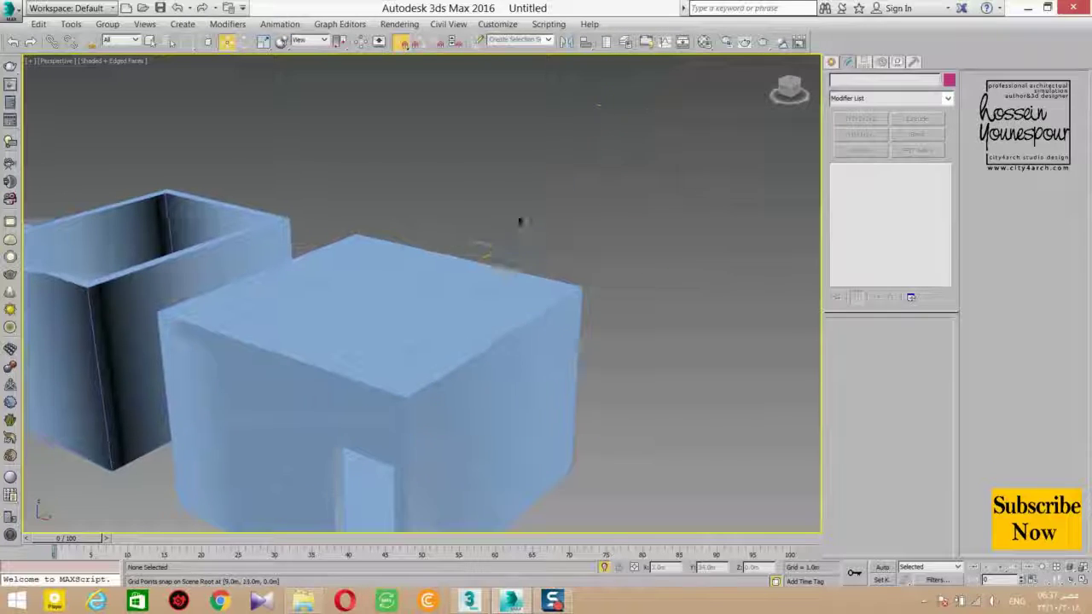
scroll(517, 225, "up", 1)
left_click(472, 246)
middle_click_drag(472, 247, 500, 249, "alt")
Copy the Shell modifier from the roof slab onto the floor plane.
left_click(479, 343)
middle_click_drag(480, 345, 492, 369)
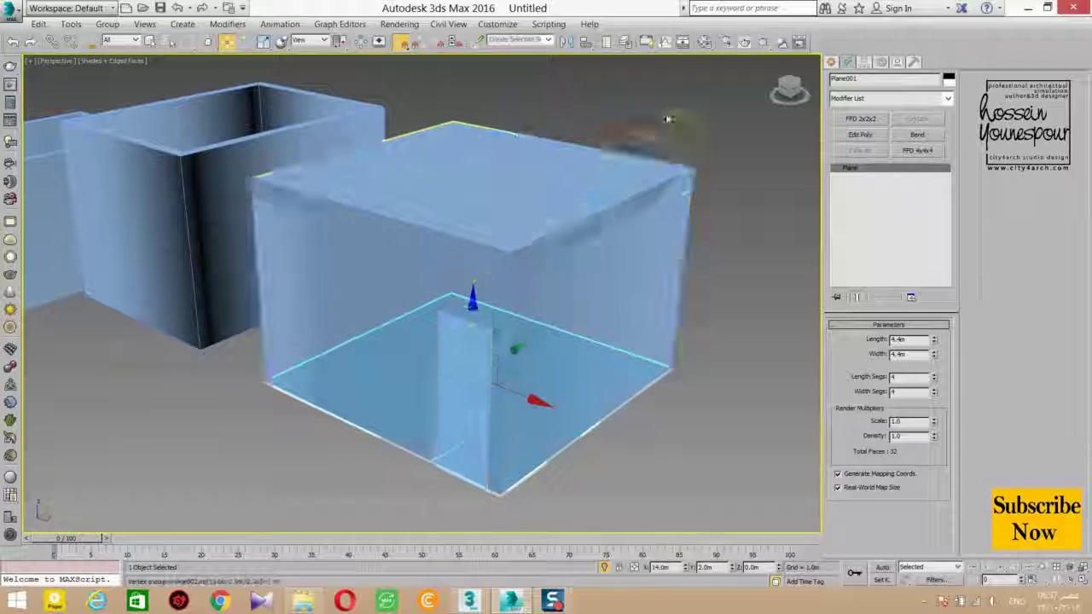
left_click(565, 175)
left_click(470, 381)
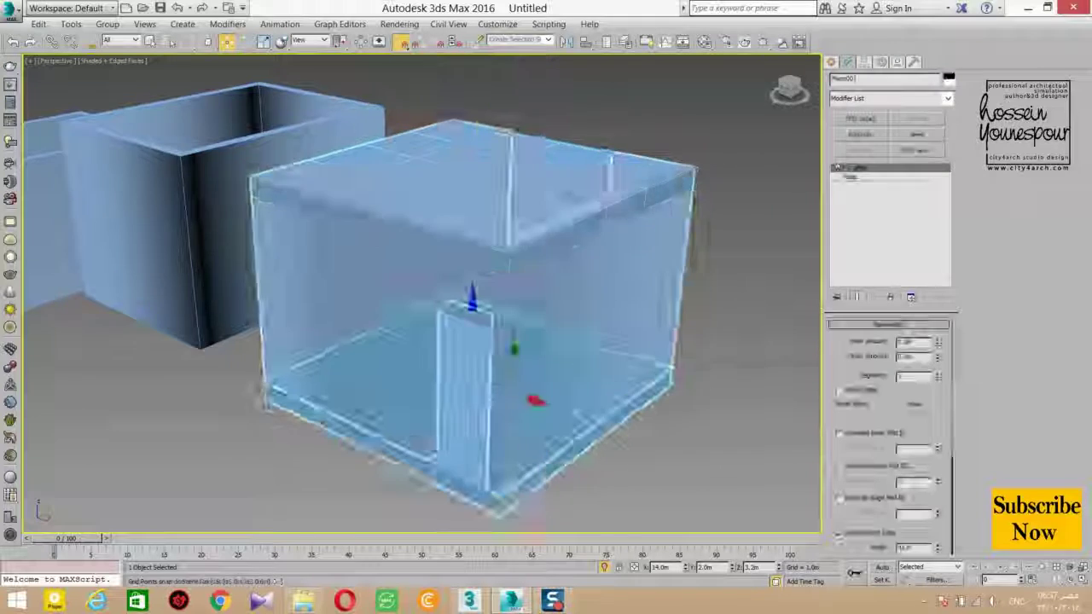